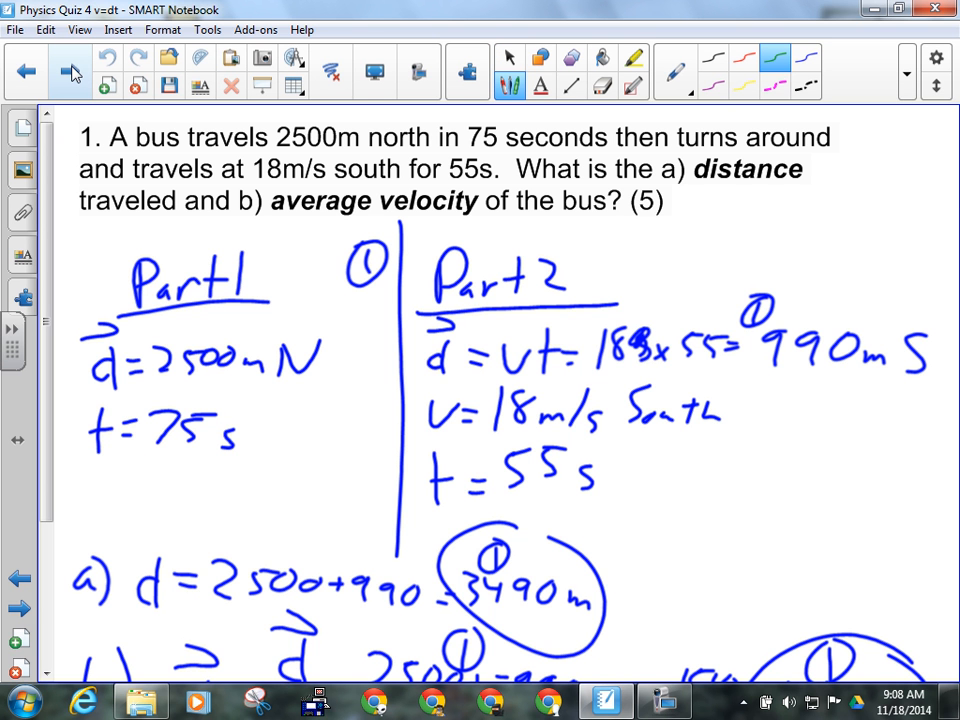
- Underline d in Part 2 and write v = d/t by the question, rearranged to tv = d
drag(415, 380, 475, 381)
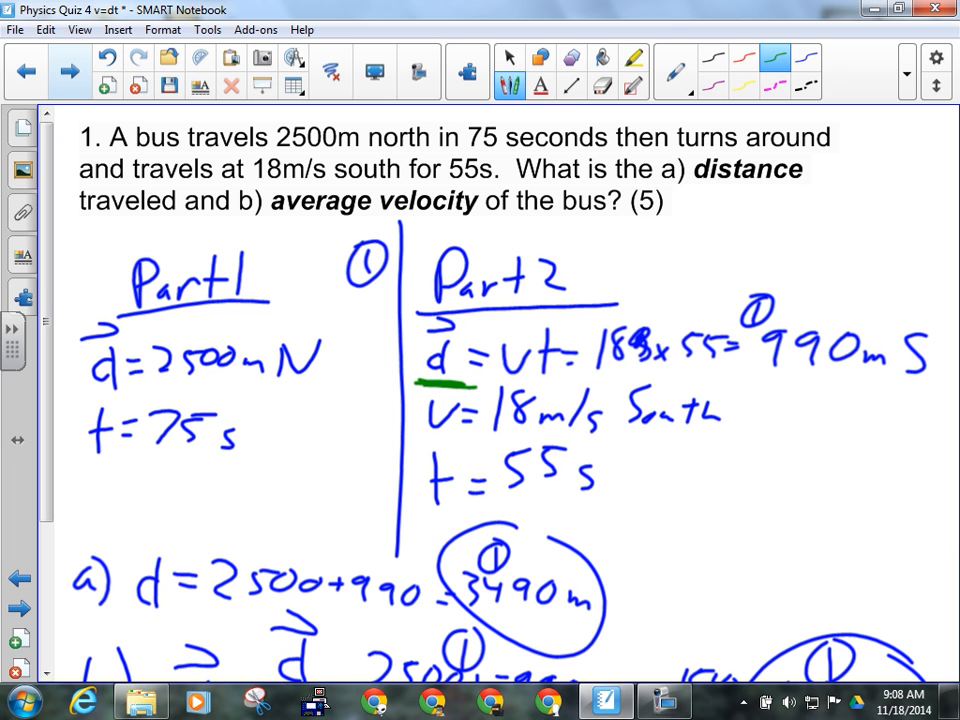
drag(648, 234, 710, 219)
drag(692, 240, 714, 236)
mouse_move(746, 200)
mouse_down()
mouse_move(760, 214)
mouse_move(749, 256)
mouse_move(770, 200)
mouse_up()
mouse_move(784, 182)
mouse_down()
mouse_move(781, 214)
mouse_move(796, 183)
mouse_up()
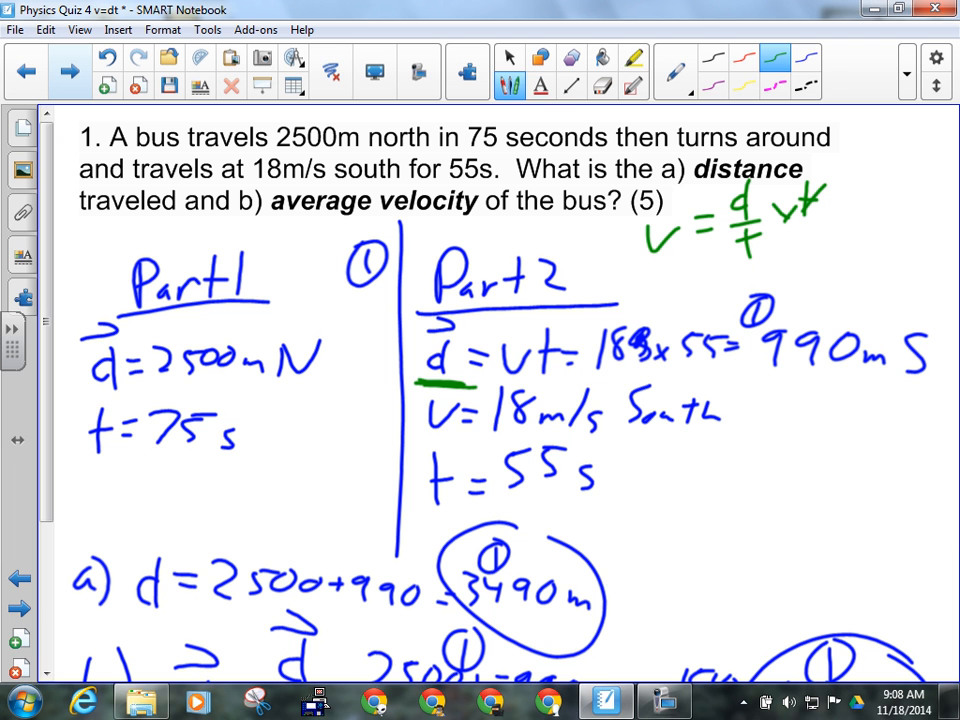
drag(724, 256, 752, 232)
drag(622, 214, 621, 256)
drag(613, 232, 634, 228)
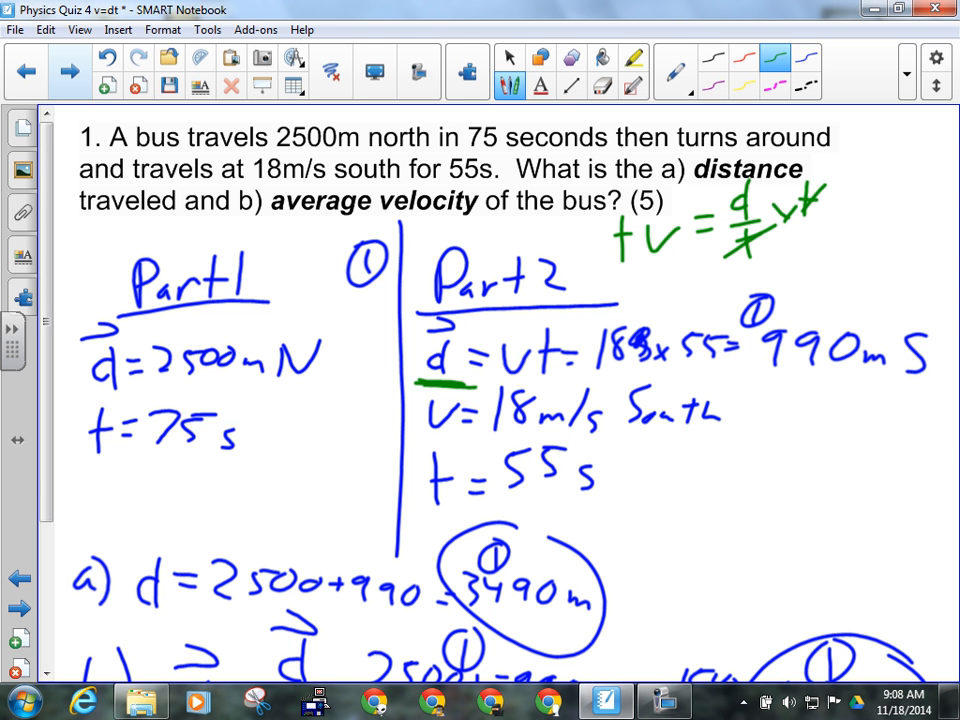
- Trace a dotted line from d around 990m S, then underline 2500m N and 990m S
drag(480, 382, 690, 372)
mouse_move(700, 378)
mouse_down()
mouse_move(889, 382)
mouse_move(938, 350)
mouse_move(843, 313)
mouse_up()
drag(767, 326, 755, 347)
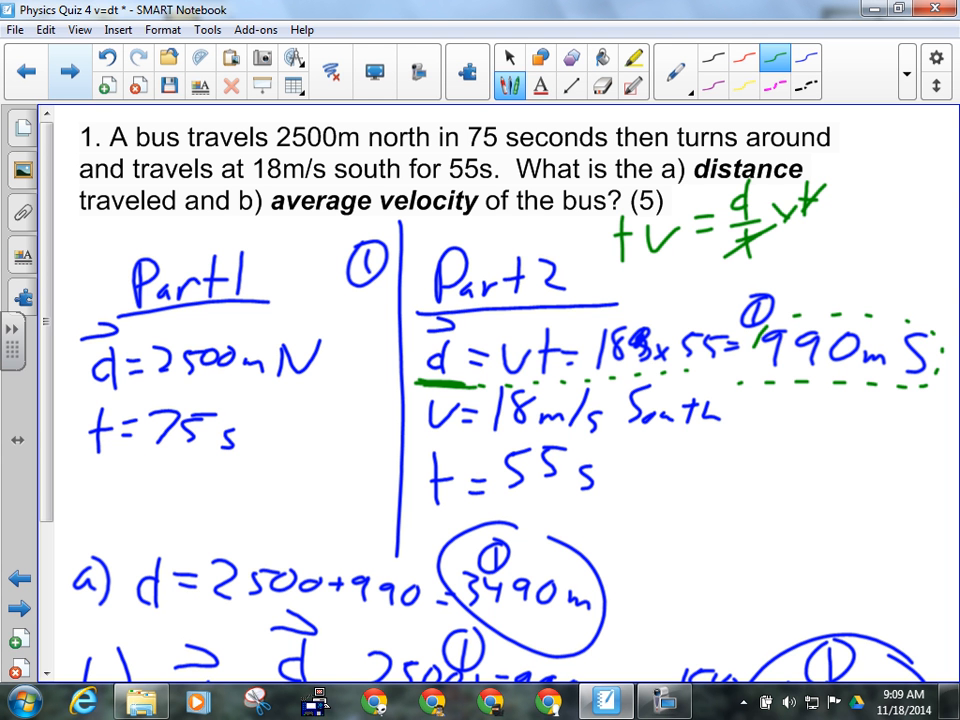
drag(150, 386, 290, 384)
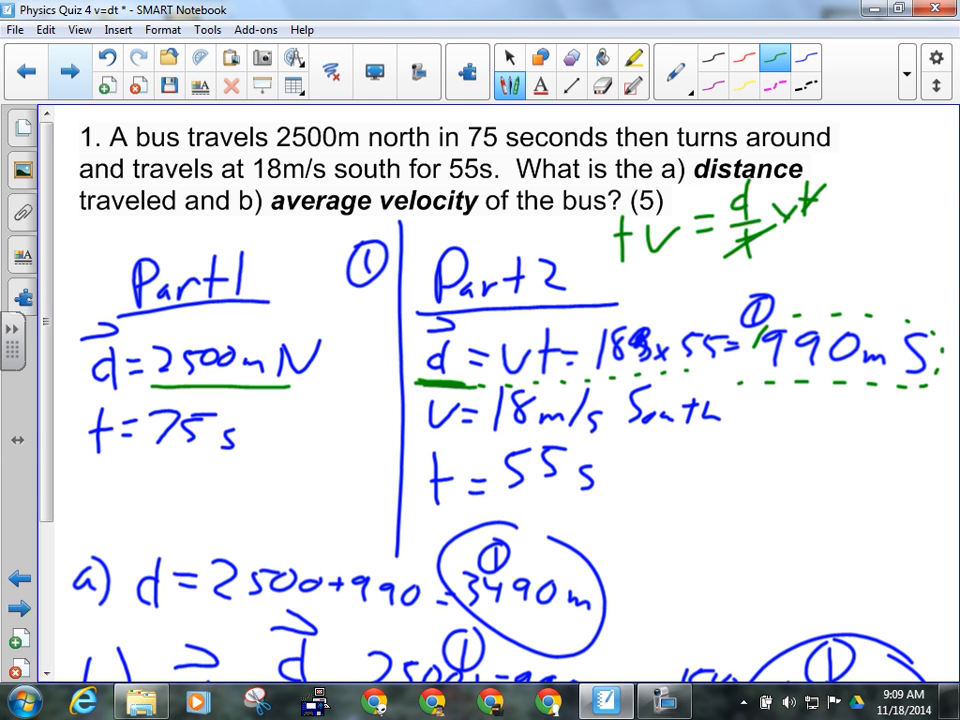
drag(740, 381, 925, 388)
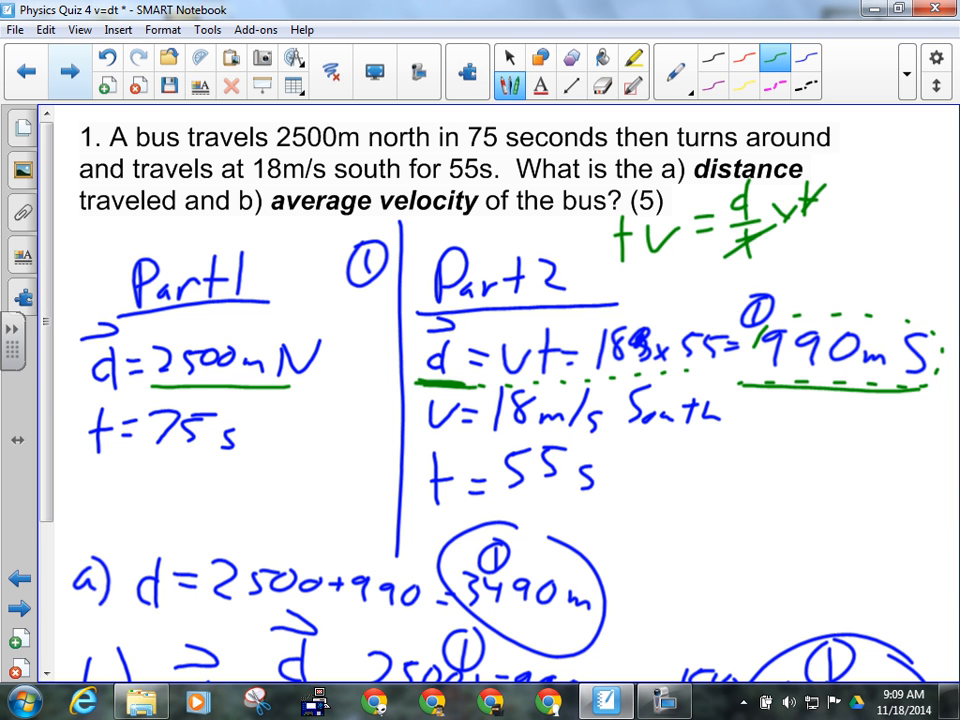
drag(47, 406, 50, 525)
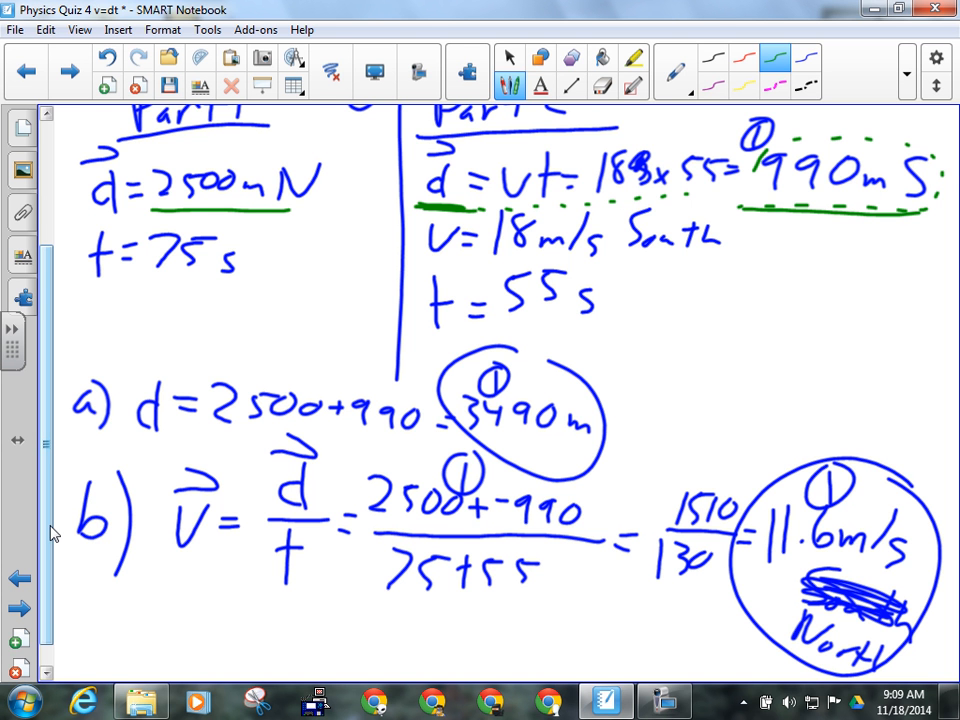
- Trace green dashes around the circled 3490m answer
drag(453, 432, 465, 437)
drag(486, 436, 565, 445)
drag(591, 446, 601, 443)
drag(609, 411, 564, 364)
drag(522, 349, 502, 347)
drag(447, 408, 464, 436)
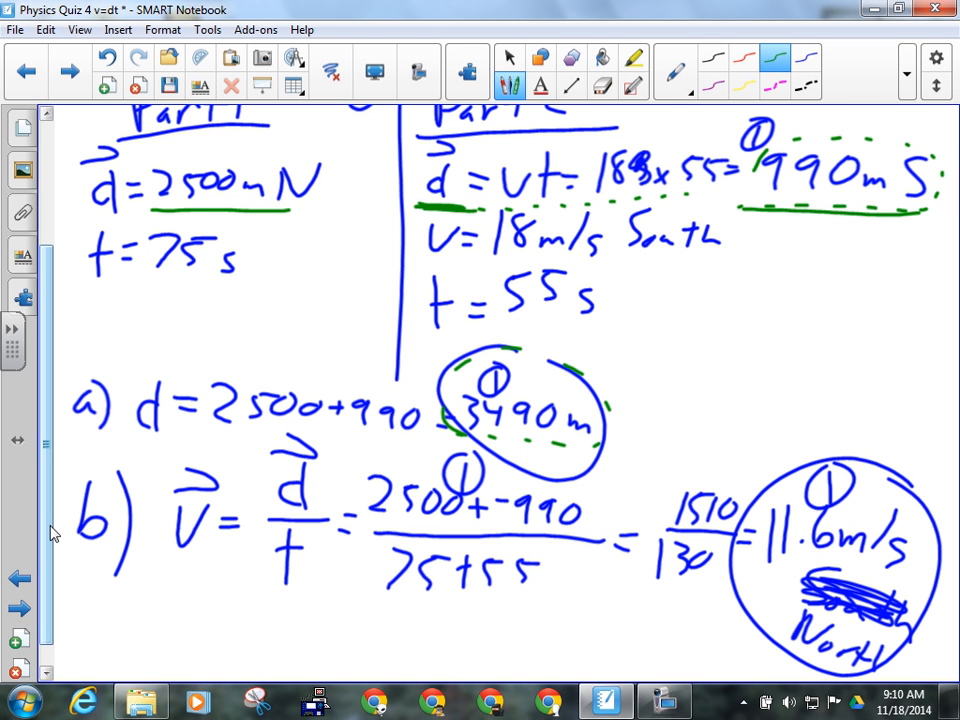
- Dash around -990 and 2500 in part b, underline North, and move to question 2
drag(500, 526, 525, 529)
drag(539, 535, 548, 535)
drag(563, 534, 573, 533)
drag(583, 519, 567, 493)
drag(540, 487, 503, 528)
drag(387, 523, 395, 524)
drag(422, 524, 457, 528)
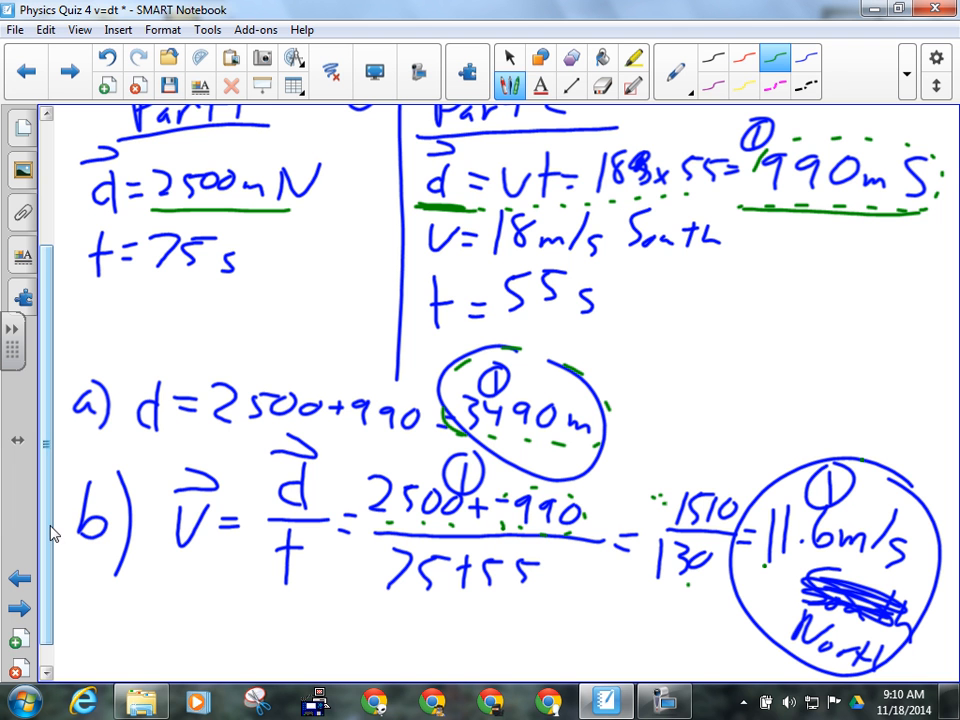
drag(753, 643, 860, 676)
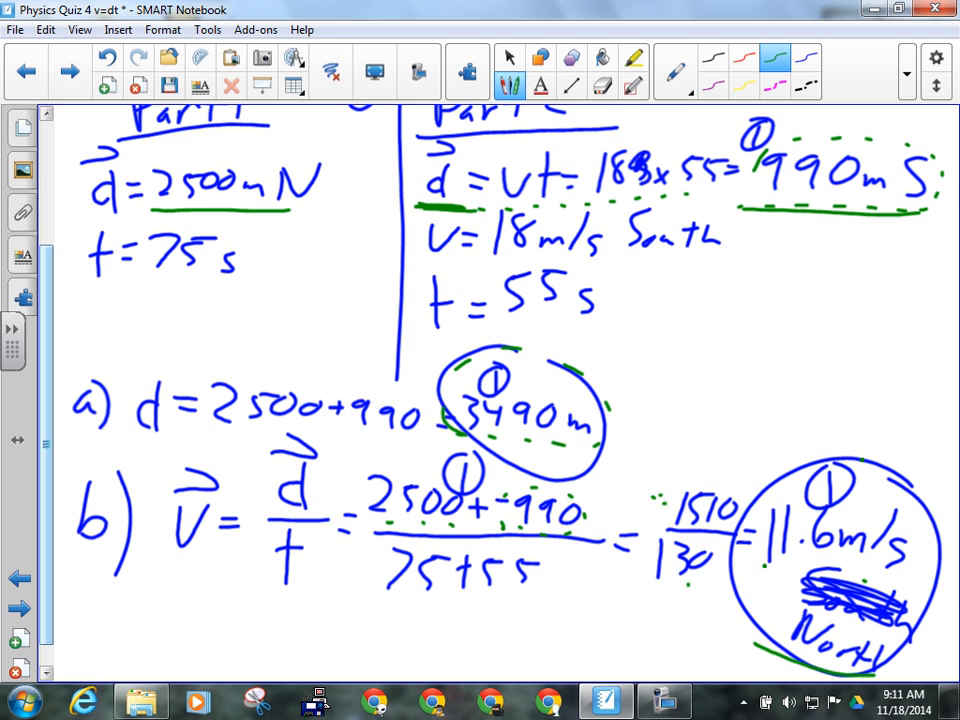
click(70, 72)
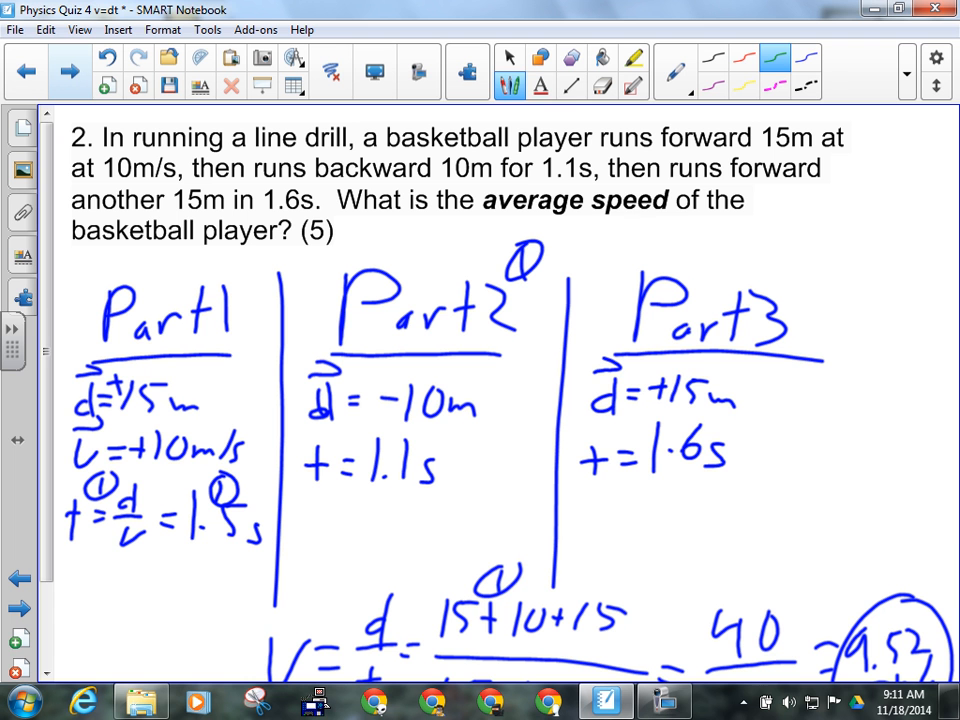
- Double-underline 'average speed' in question 2 and write d over t beside it
mouse_move(566, 223)
mouse_down()
mouse_move(685, 224)
mouse_move(658, 235)
mouse_up()
drag(597, 251, 658, 248)
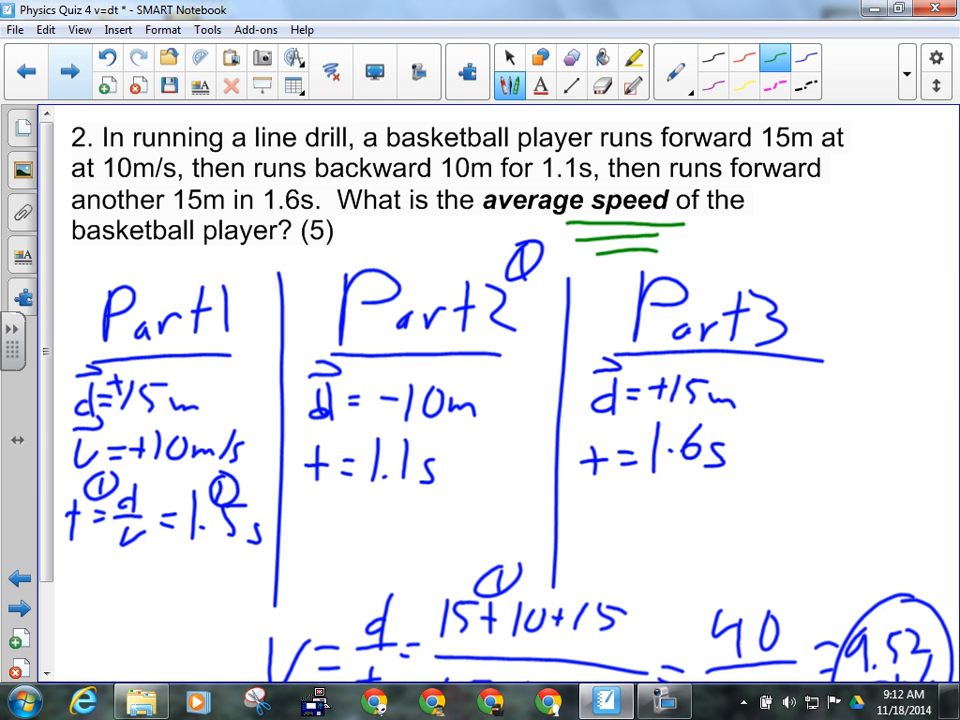
mouse_move(852, 198)
mouse_down()
mouse_move(836, 216)
mouse_move(880, 229)
mouse_move(848, 278)
mouse_up()
drag(828, 253, 866, 250)
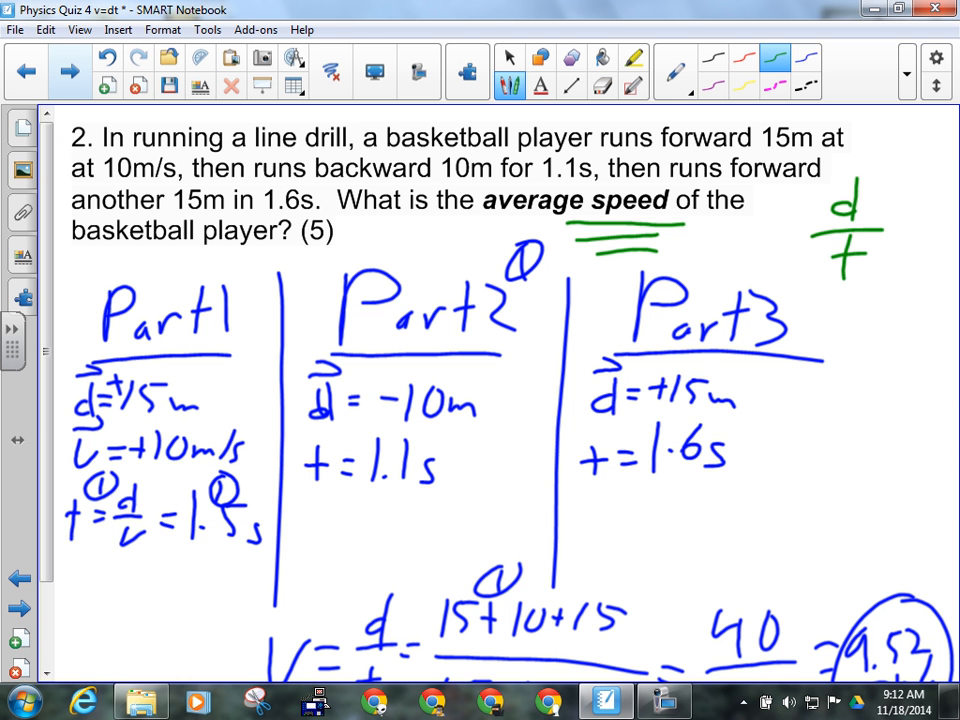
- Scroll through the basketball solution, then return to the bus problem page
scroll(42, 385, down, 2)
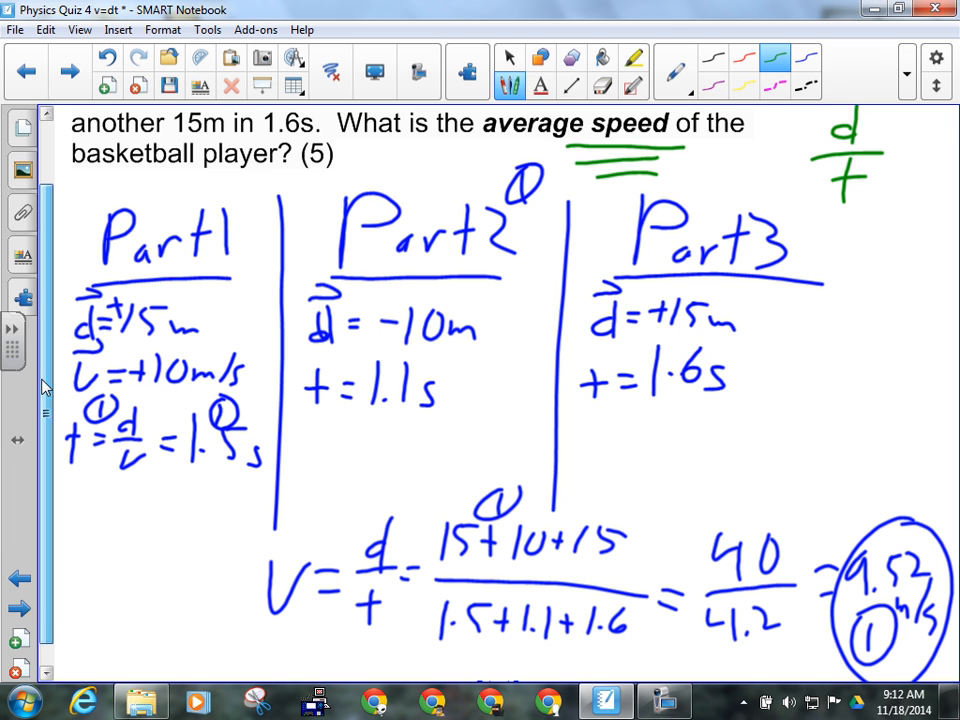
click(80, 482)
scroll(43, 236, down, 1)
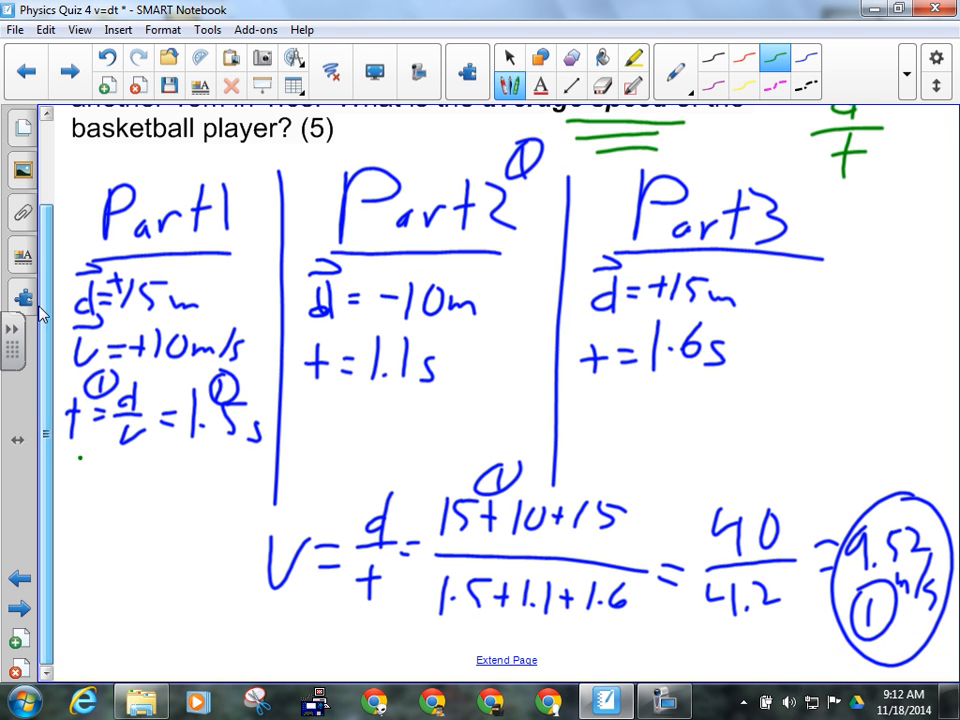
scroll(43, 314, down, 5)
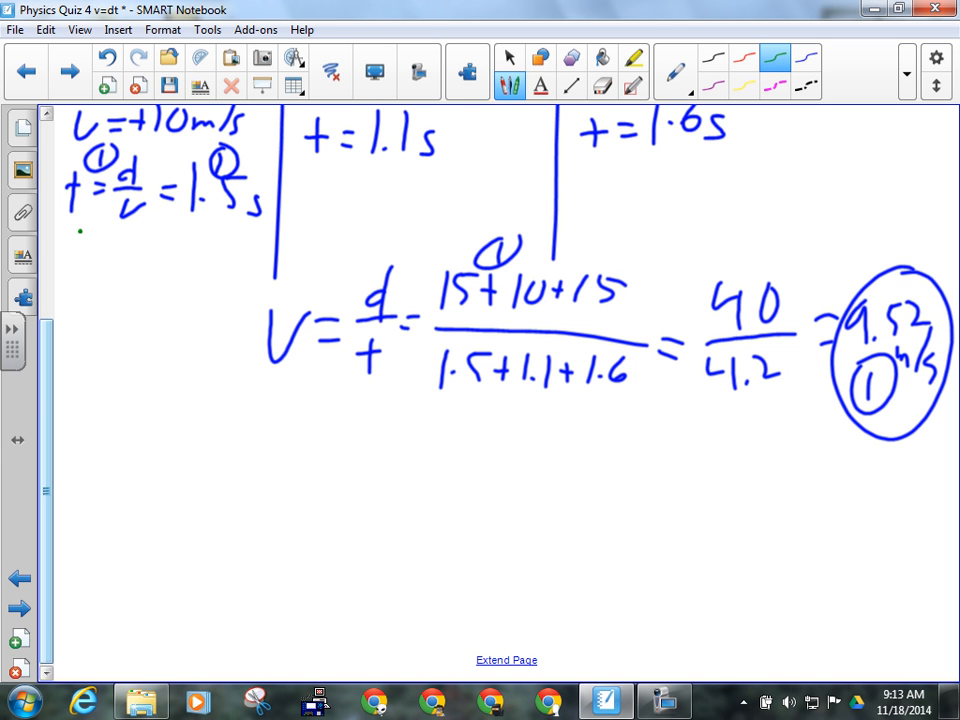
click(803, 218)
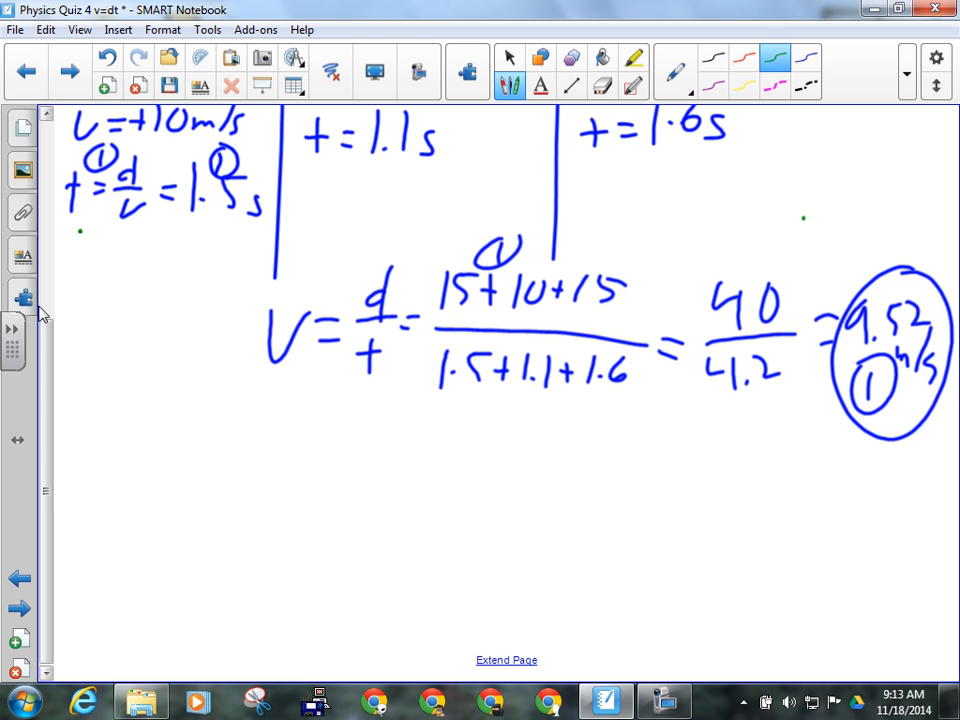
click(26, 68)
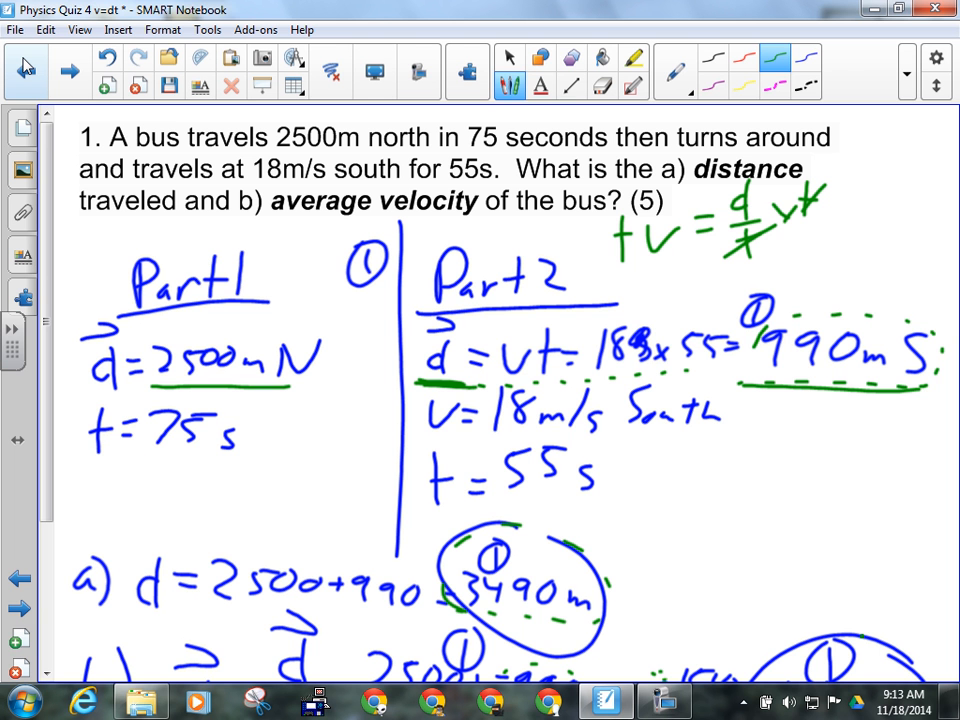
- Stop pen drawing and bring the Chrome window showing Google Canada forward
key(Escape)
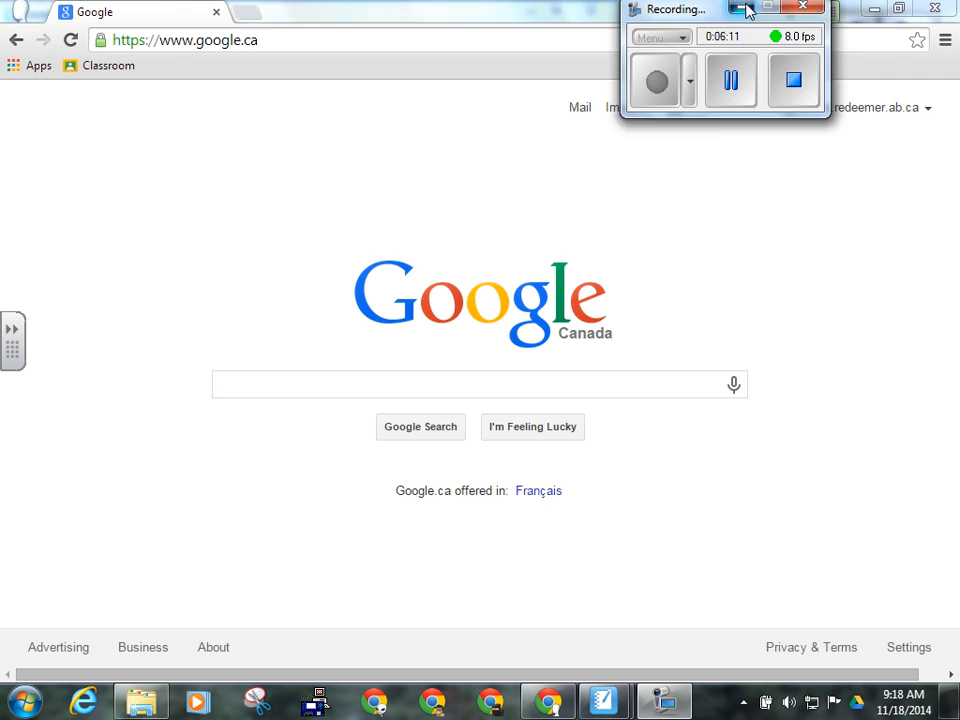
click(741, 9)
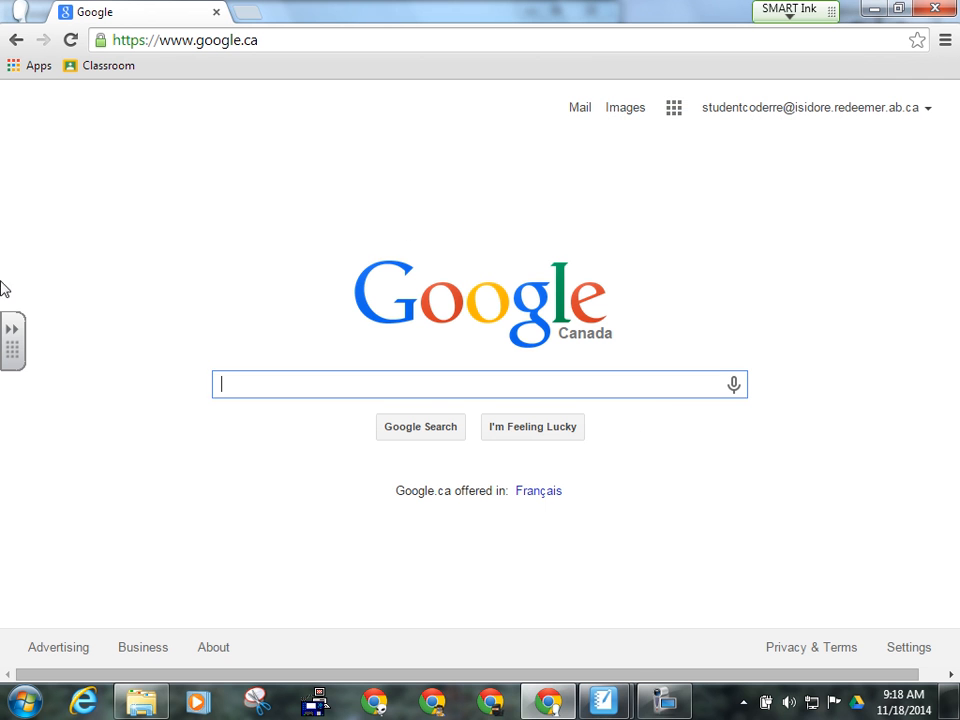
- Go to My Drive in Google Drive through the Google apps grid
click(676, 117)
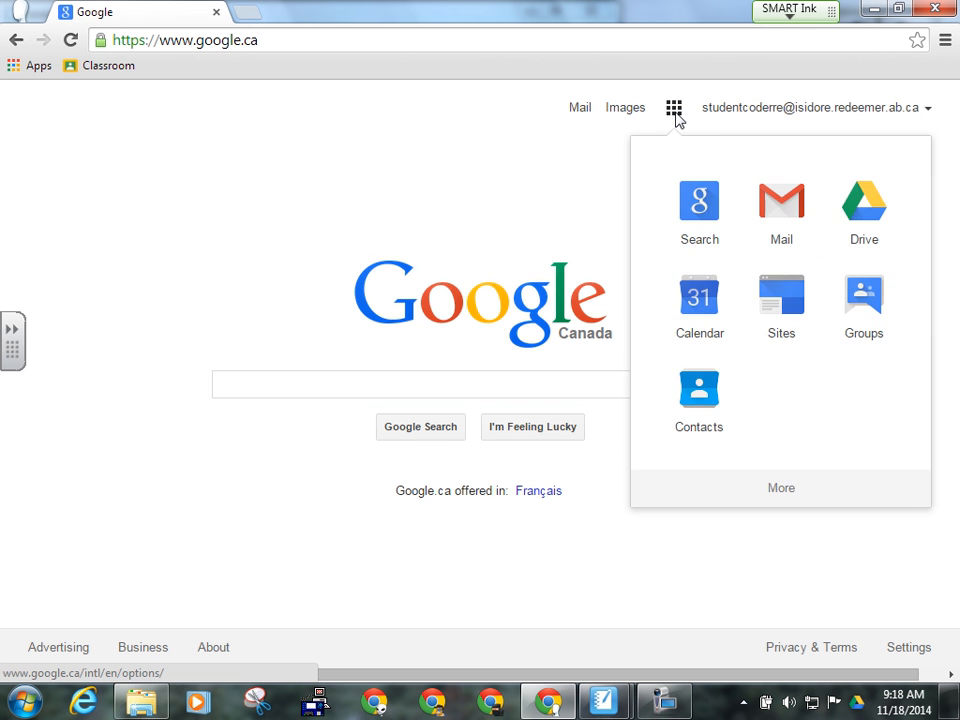
click(871, 212)
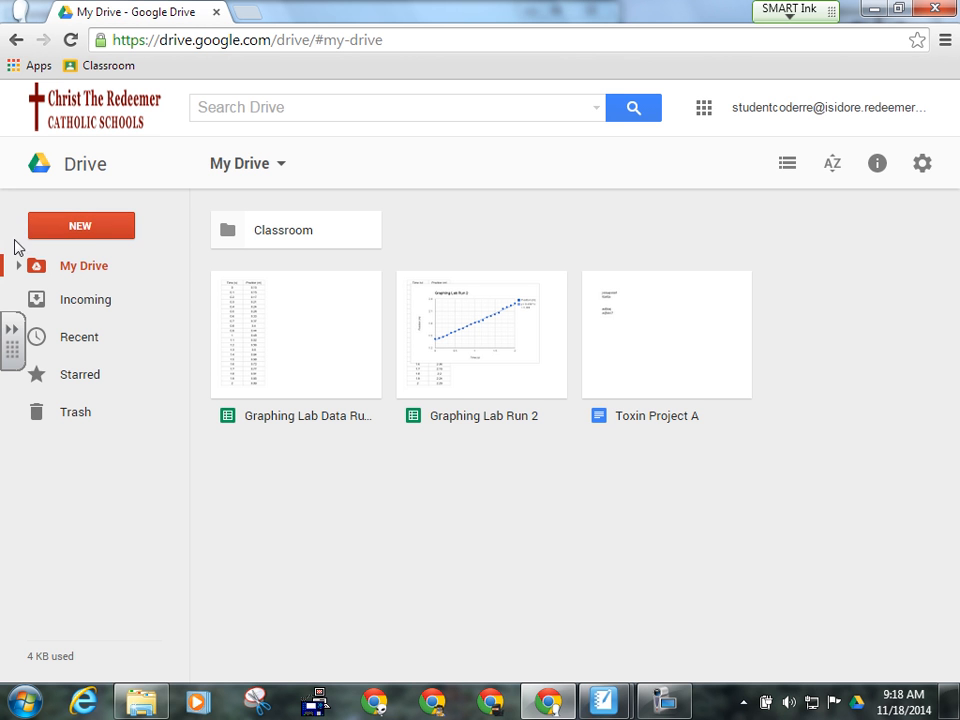
- Create a new blank Google Sheets spreadsheet from Drive's NEW menu
click(80, 230)
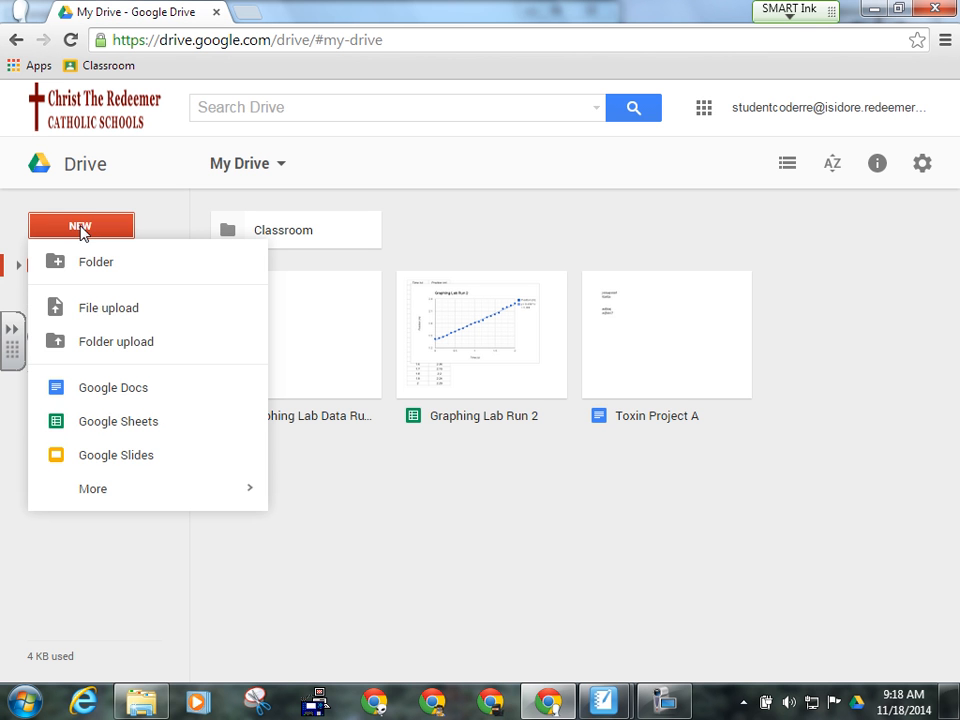
click(121, 436)
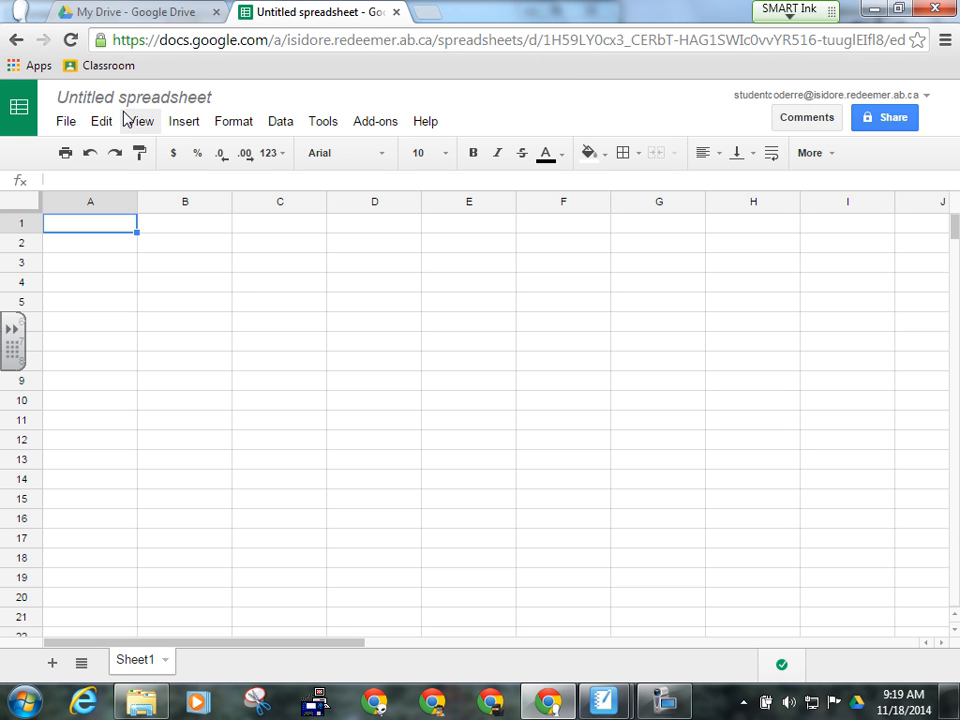
- Rename the Untitled spreadsheet to 'Book Thickness Graph'
click(137, 100)
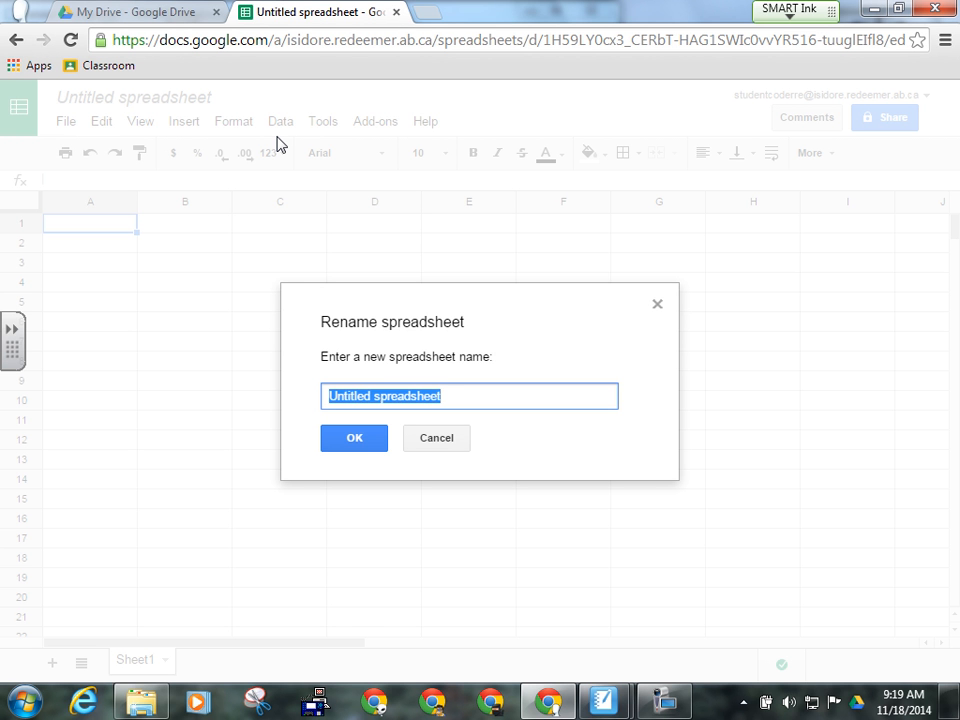
text(Book)
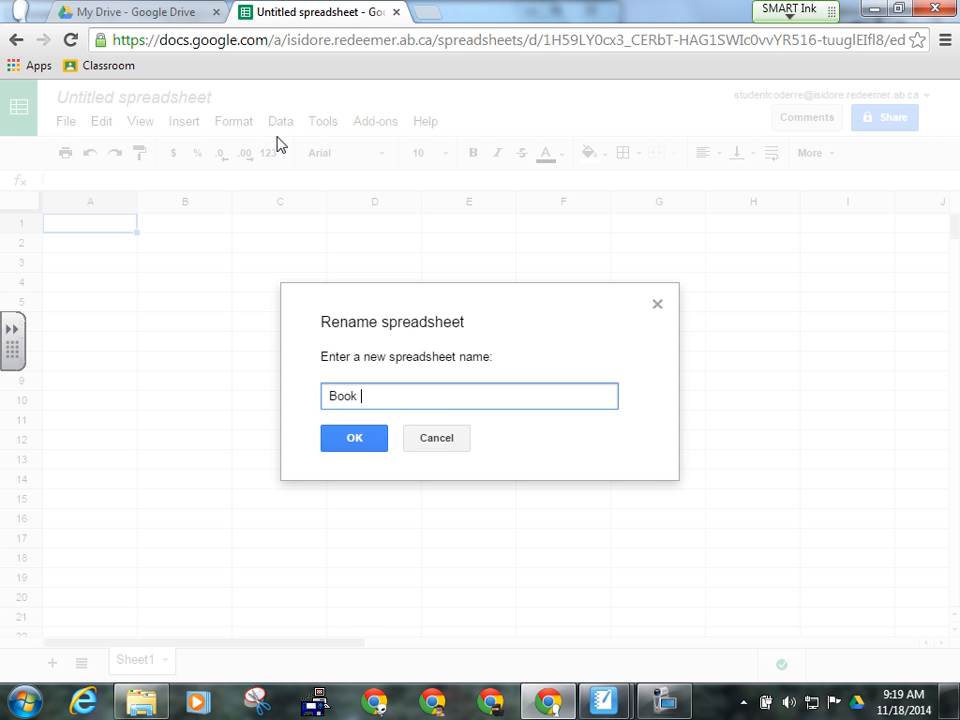
text( Thickness Graph)
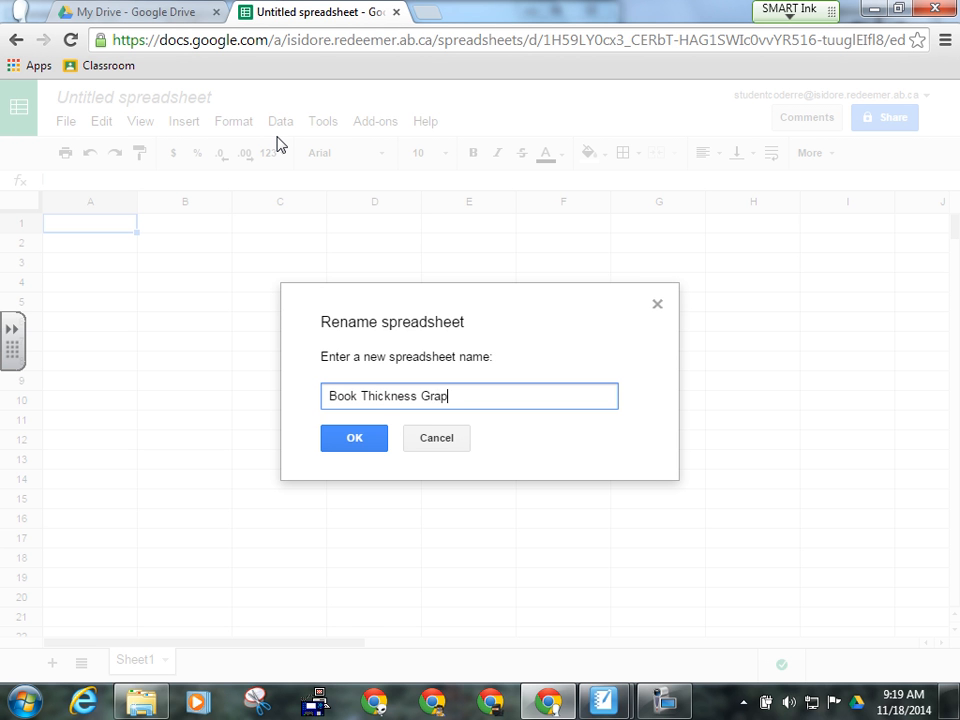
click(349, 447)
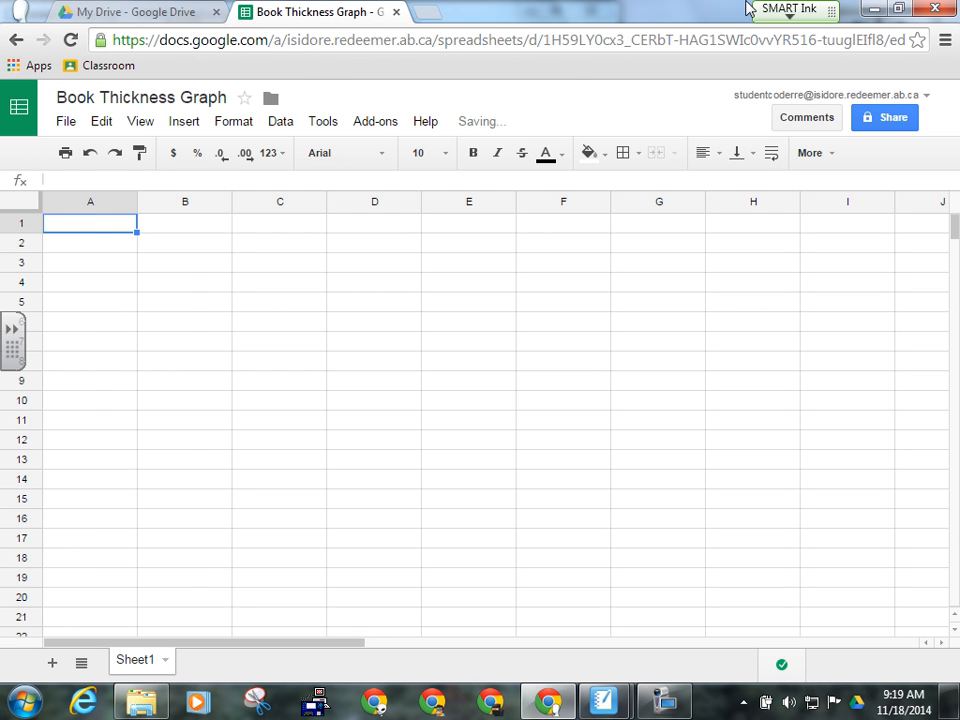
- Restore, narrow and move the Chrome window to the top right beside SMART Notebook's data
click(898, 10)
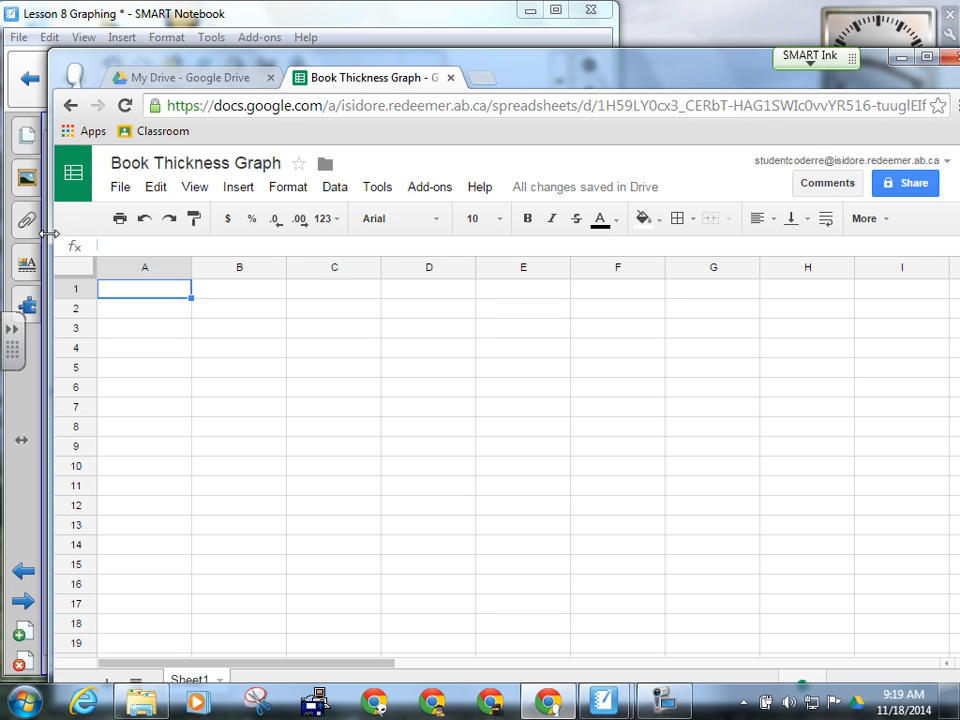
drag(103, 229, 392, 229)
drag(583, 64, 575, 28)
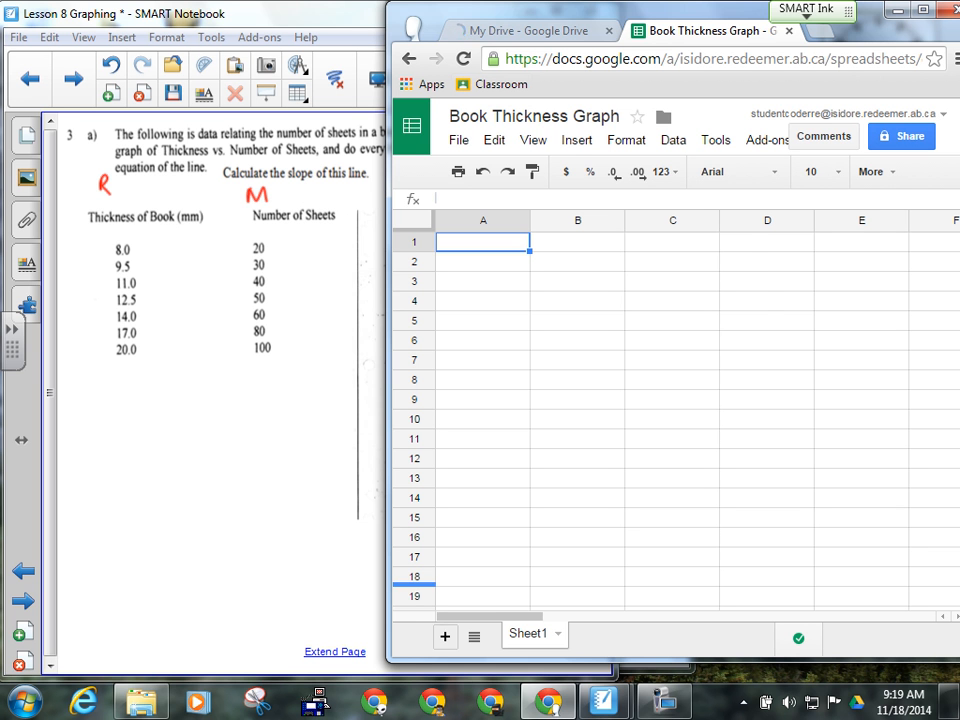
click(663, 701)
click(730, 82)
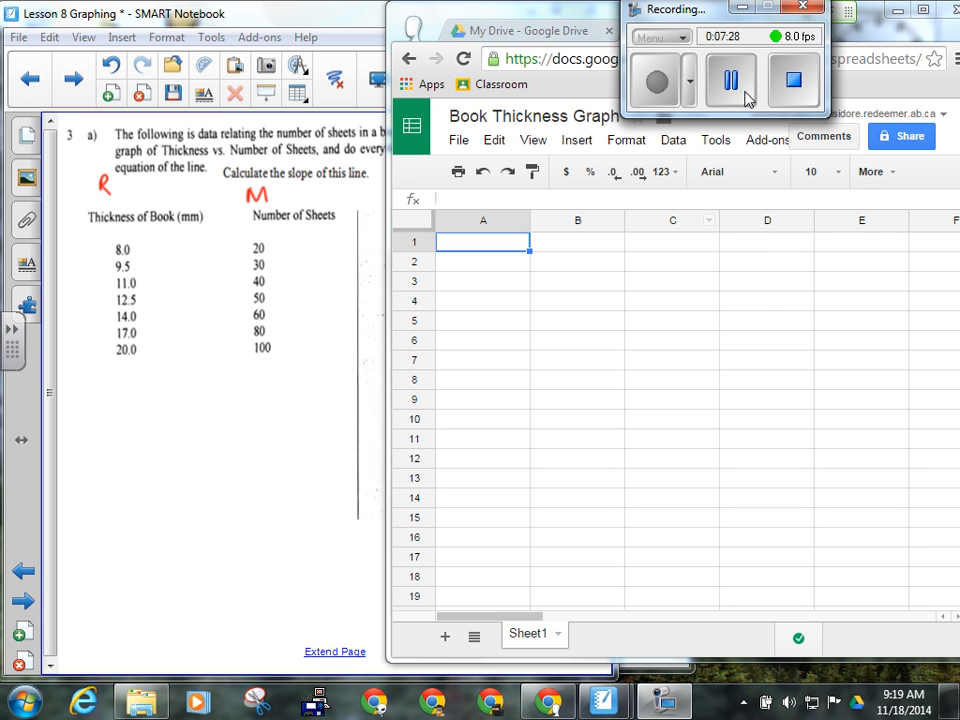
click(657, 82)
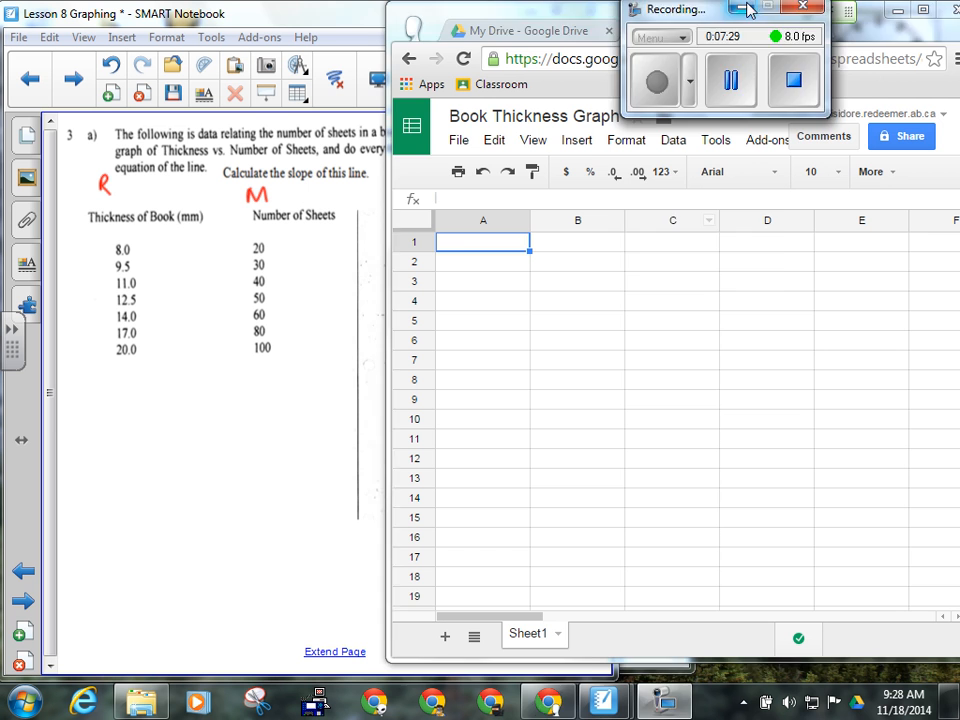
click(746, 9)
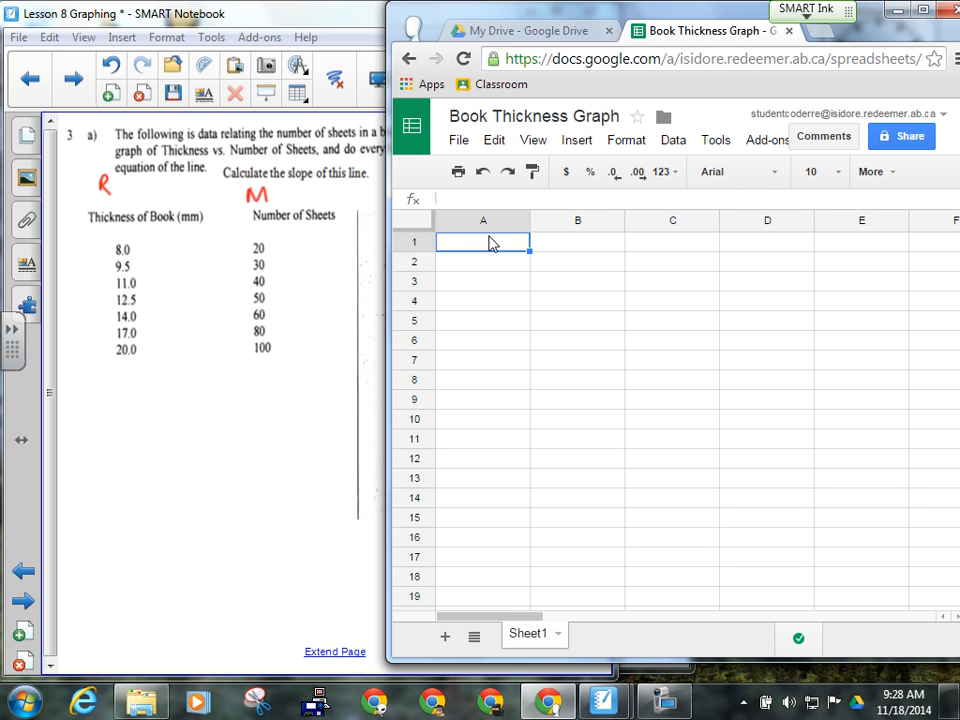
- Enter headers 'Number of Sheets (Sheets)' in A1 and 'Thickness of Book (mm)' in B1, widening both columns
text(Numbe)
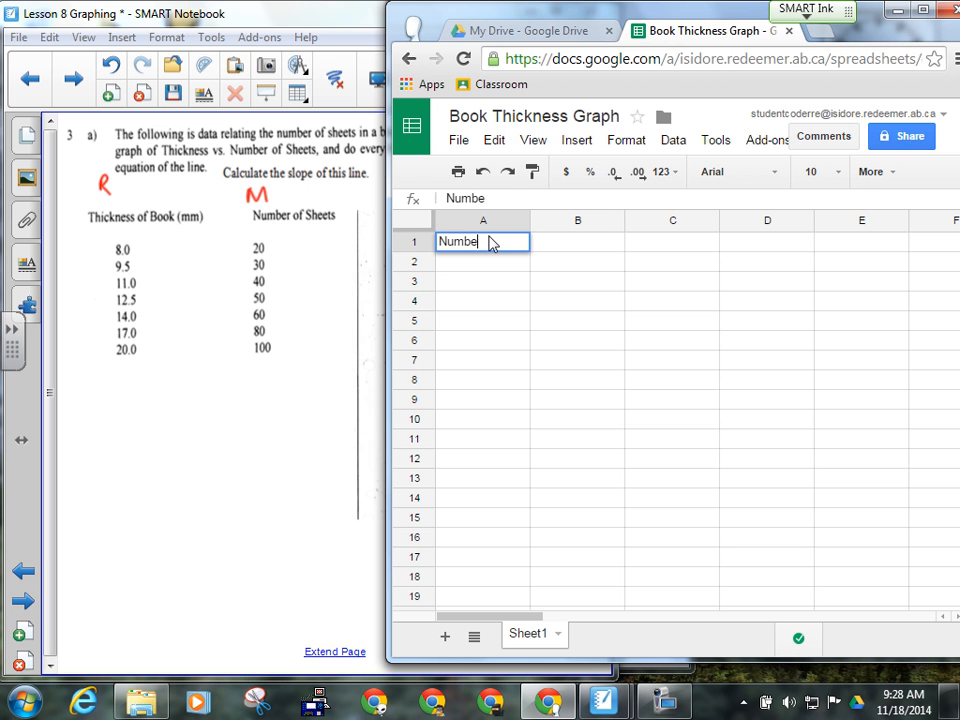
text(r of Sheets)
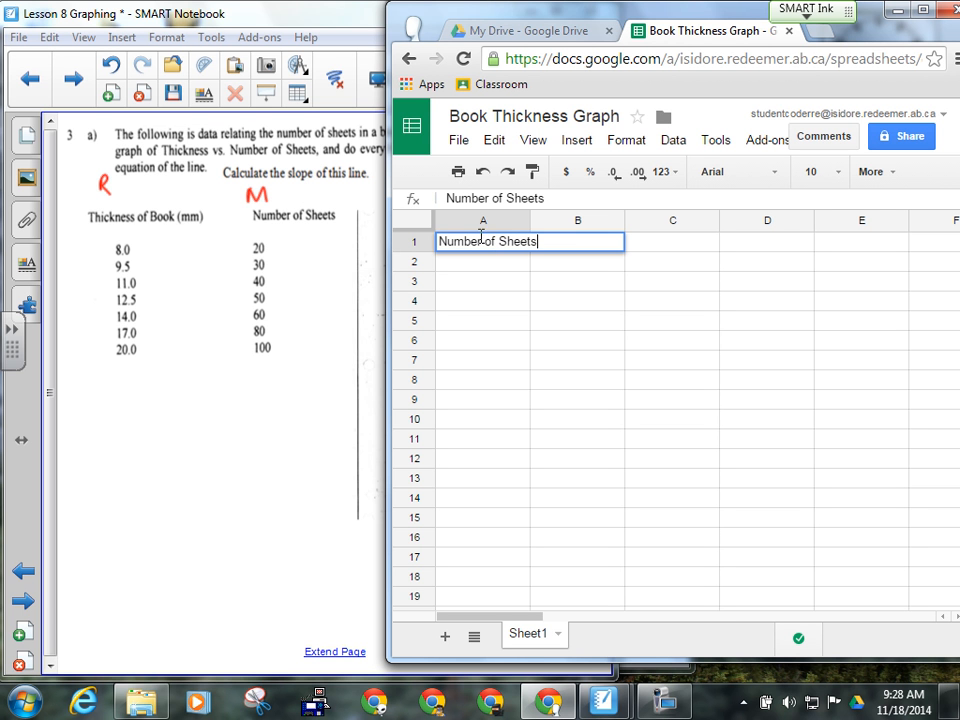
text( (Sheets))
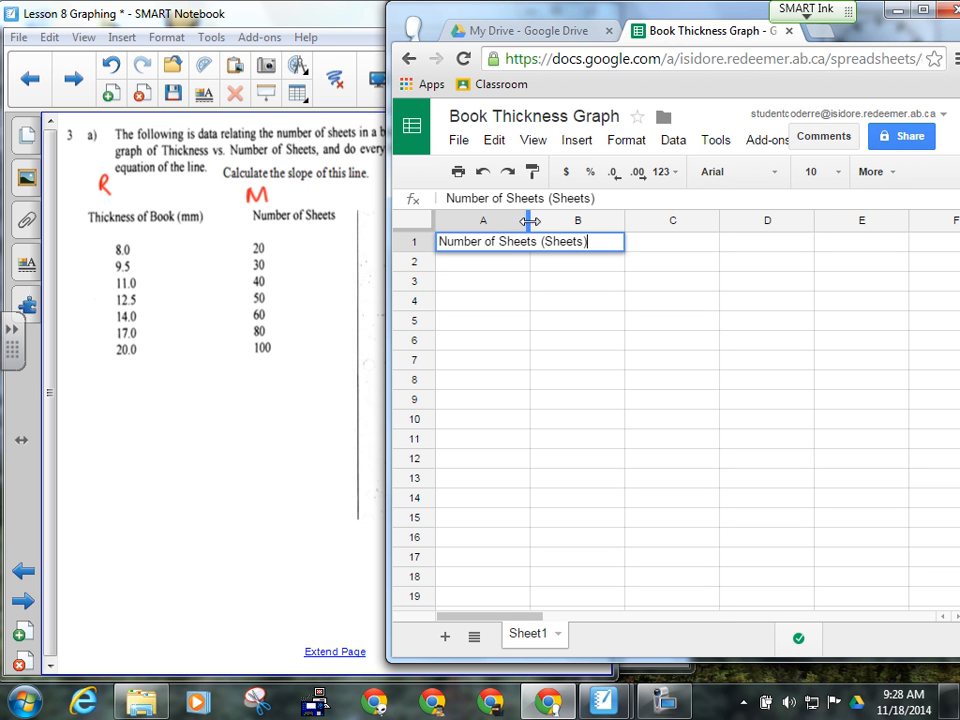
click(566, 219)
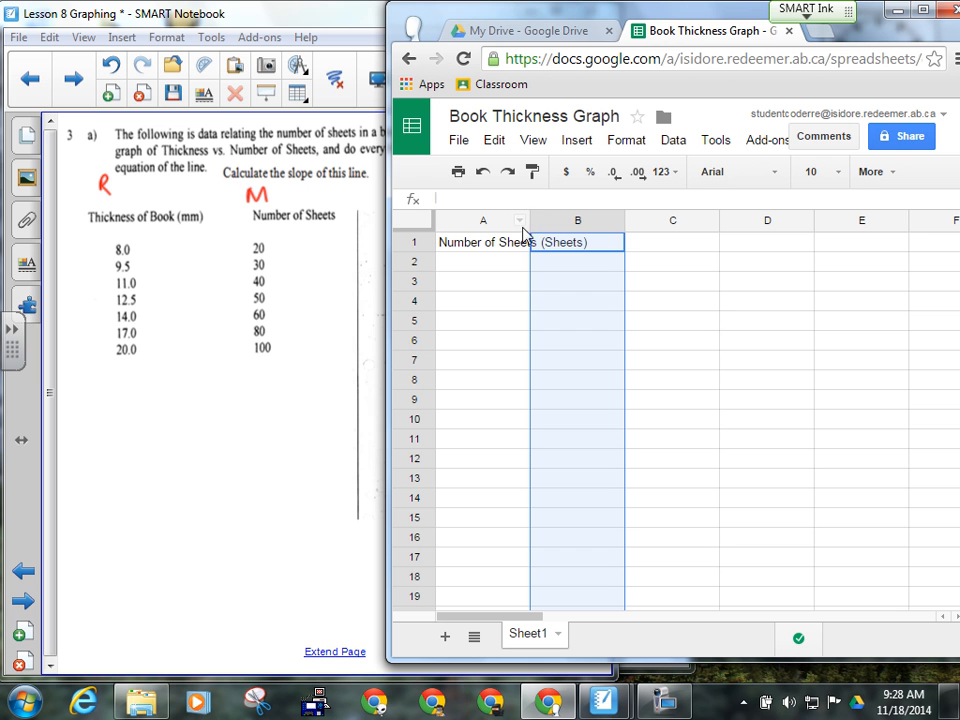
drag(530, 221, 608, 220)
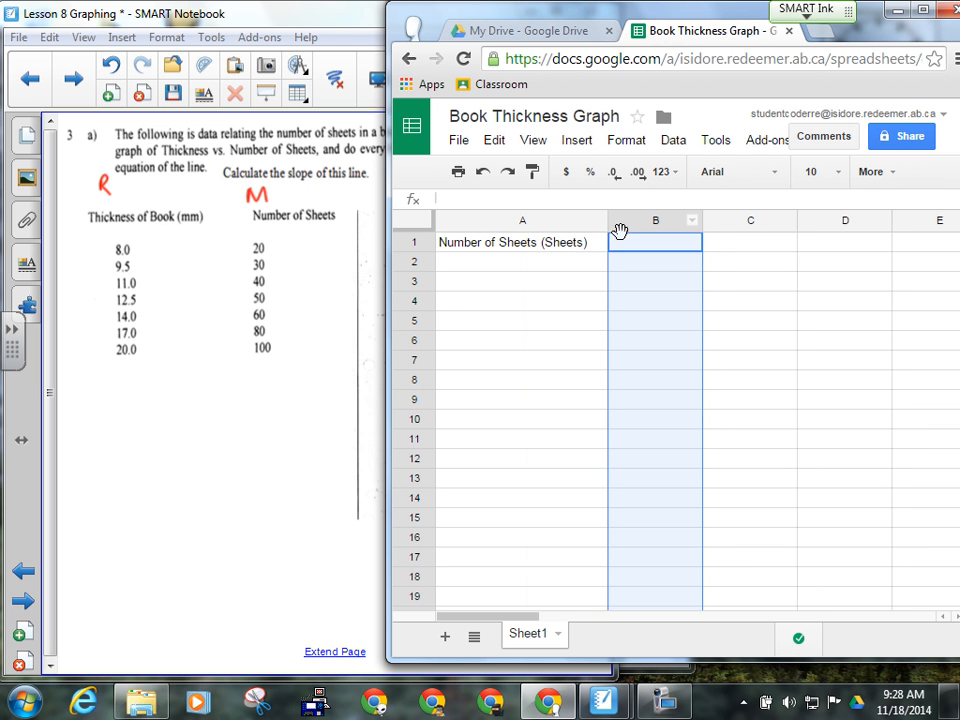
click(634, 247)
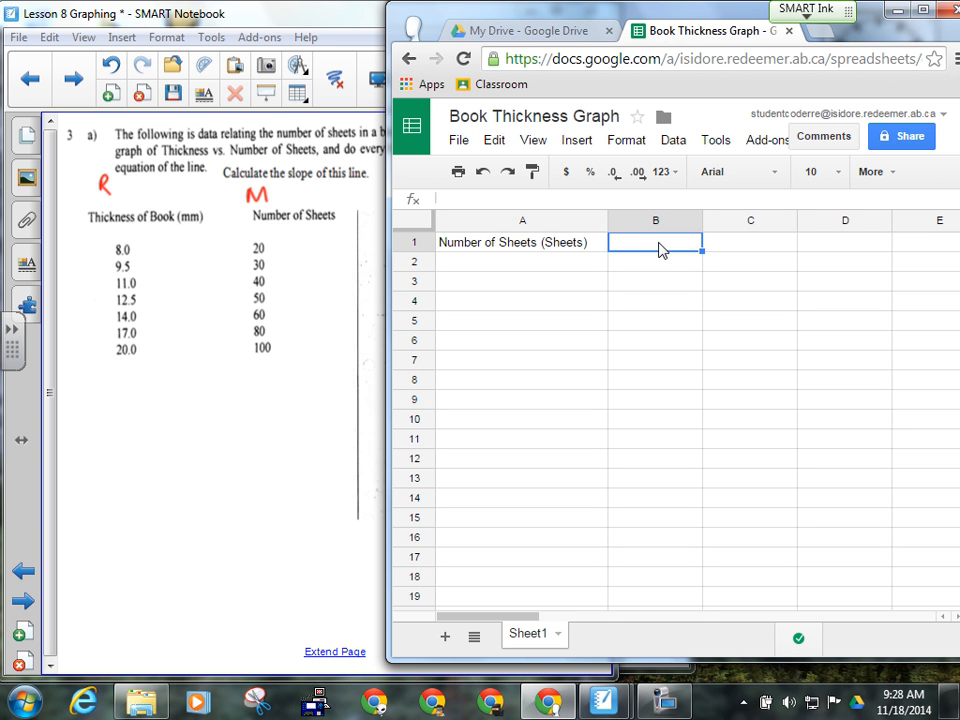
text(Thickness of )
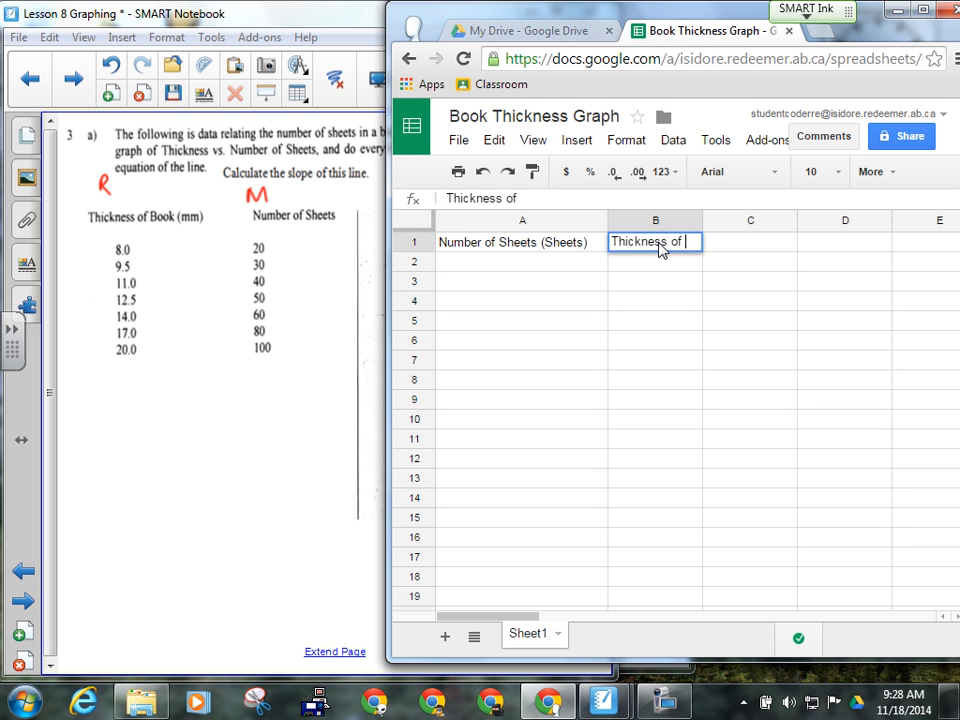
text(Book)
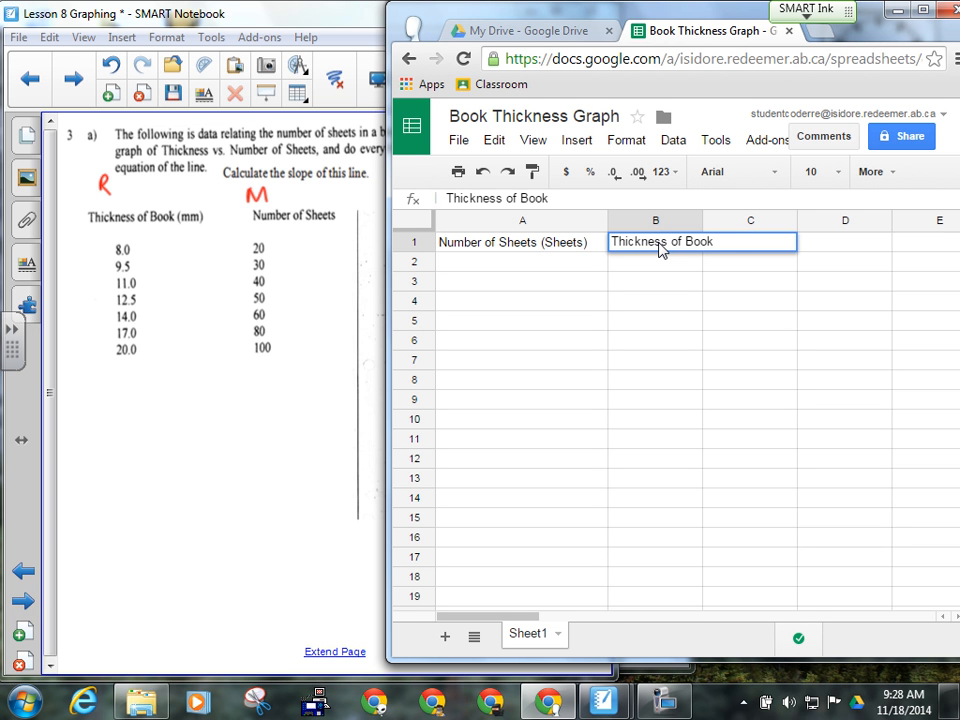
text( (mm))
drag(700, 224, 758, 224)
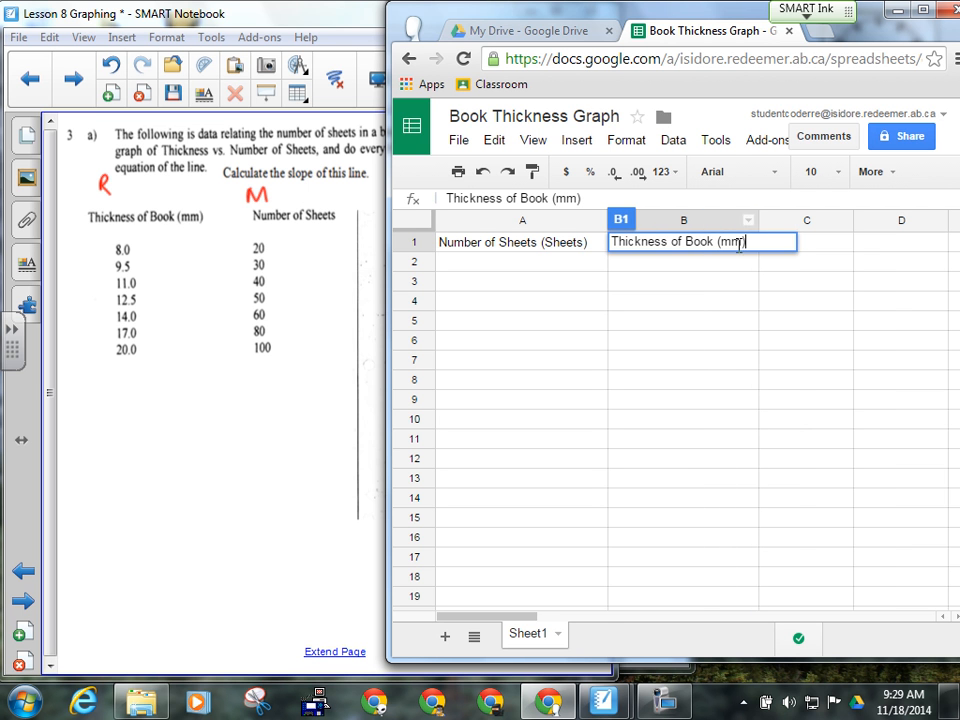
click(729, 304)
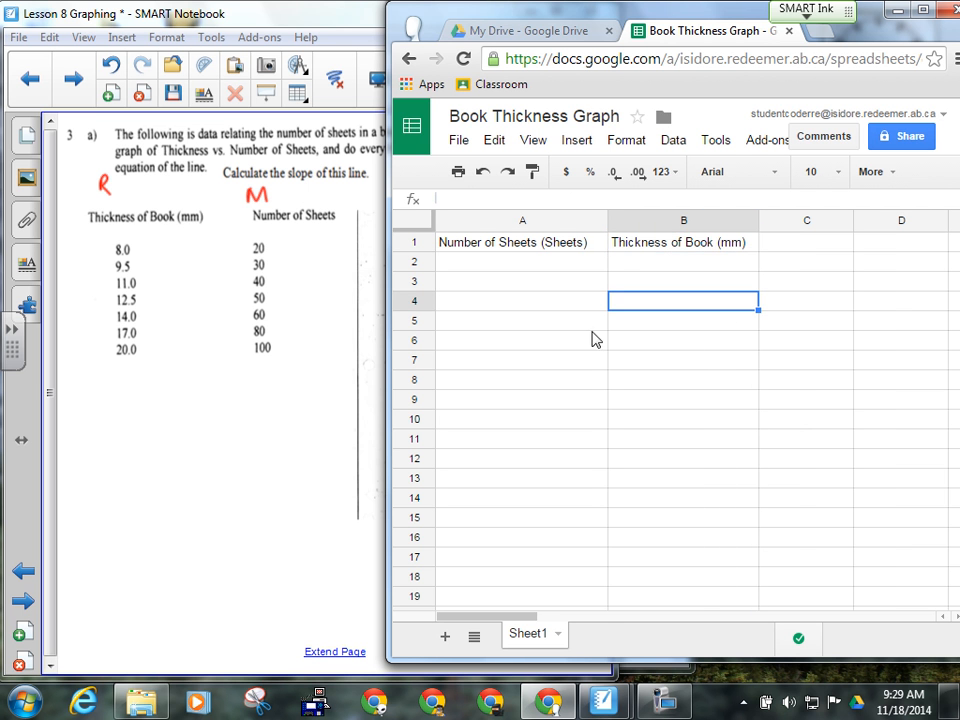
click(497, 266)
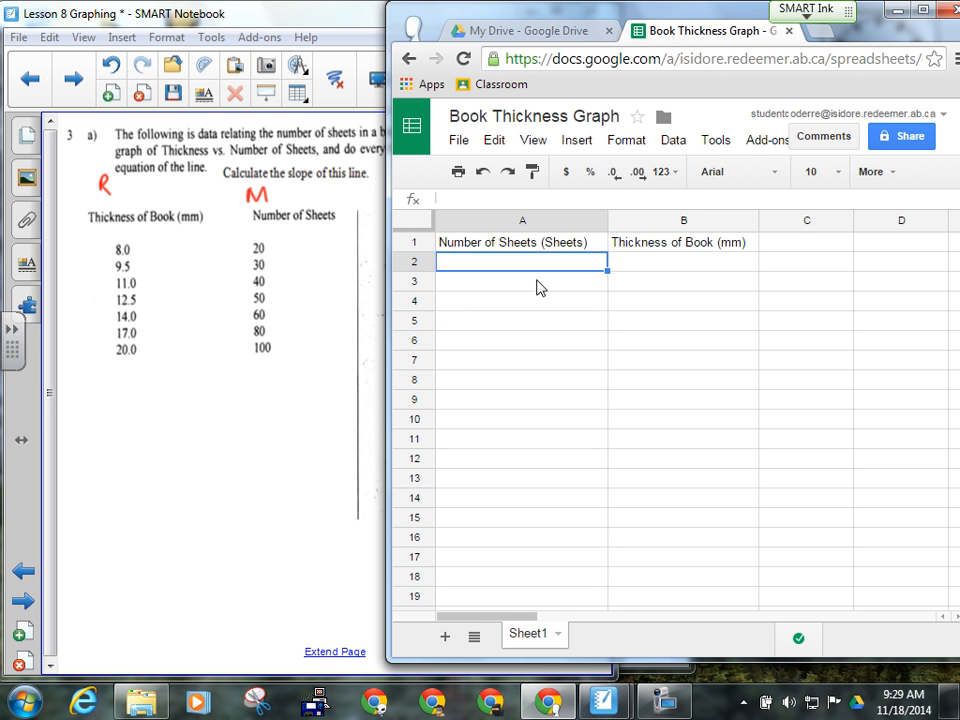
- Enter 20, 30 and 40 in A2:A4 and fill 40 down through A8
text(20)
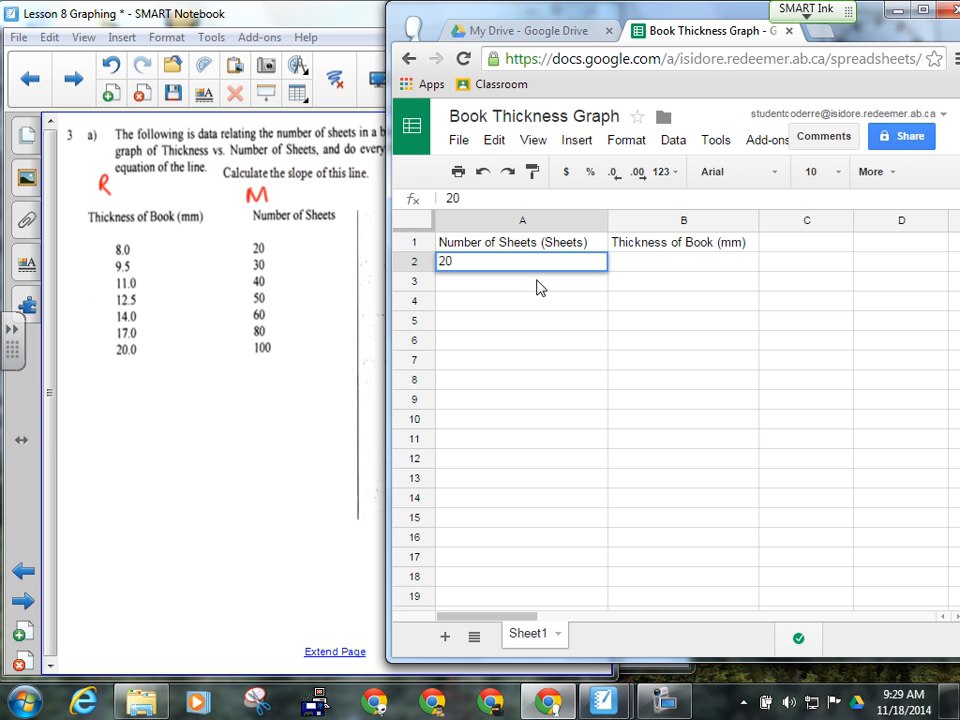
key(Return)
text(30)
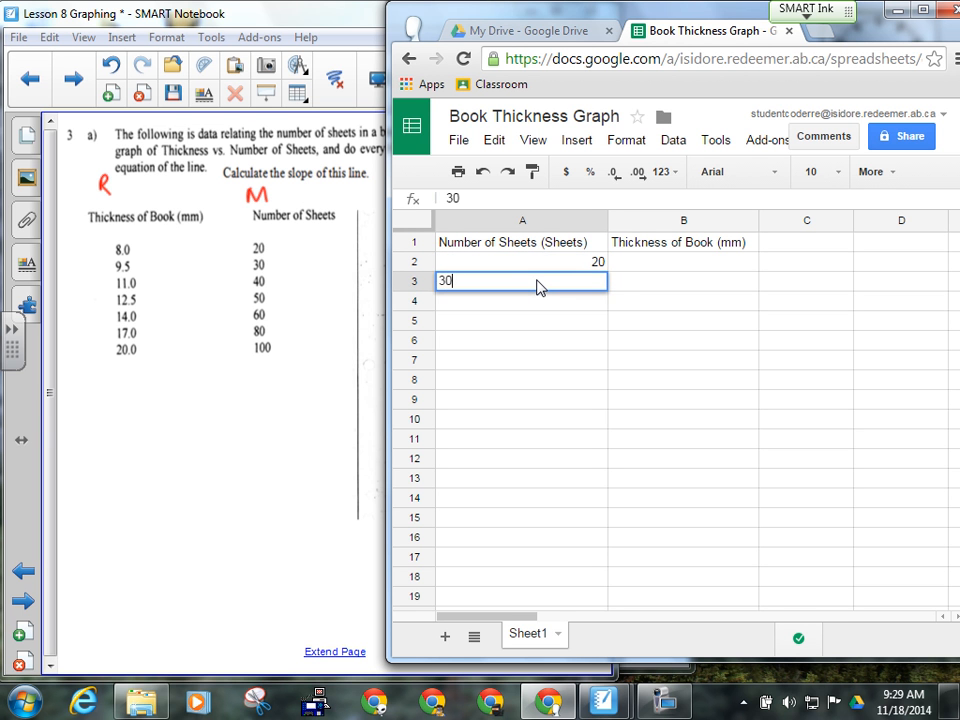
key(Return)
text(40)
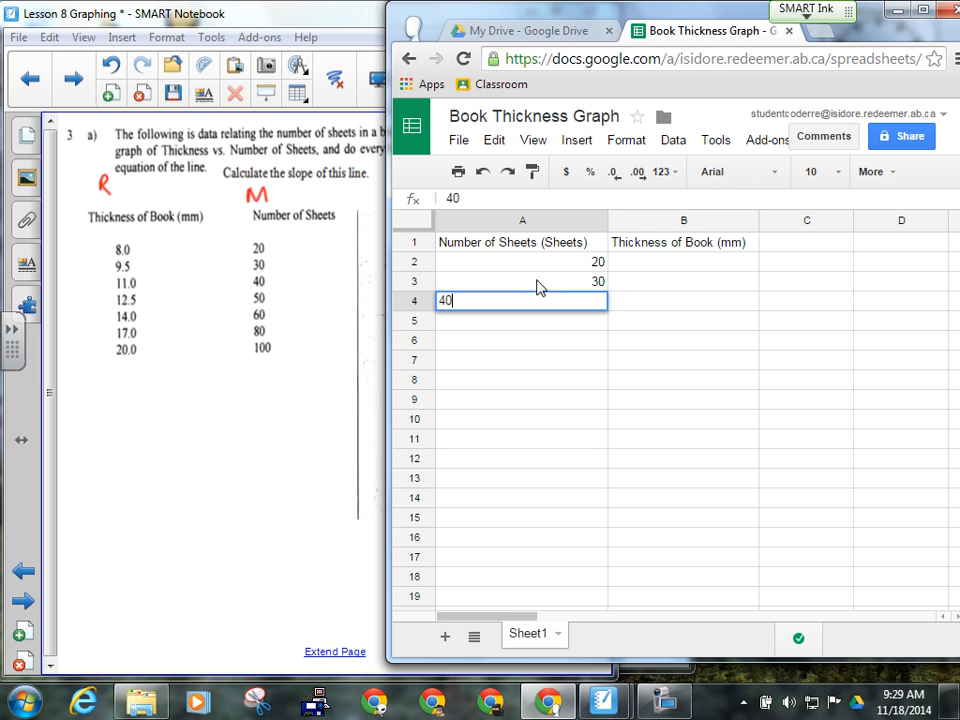
key(Return)
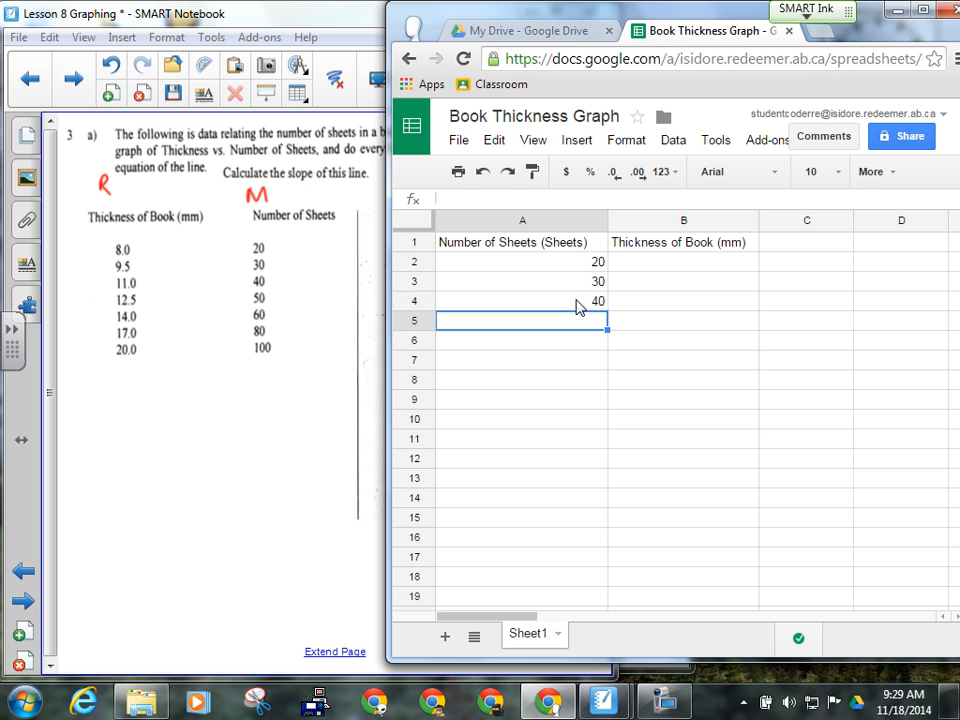
click(580, 304)
drag(605, 309, 613, 386)
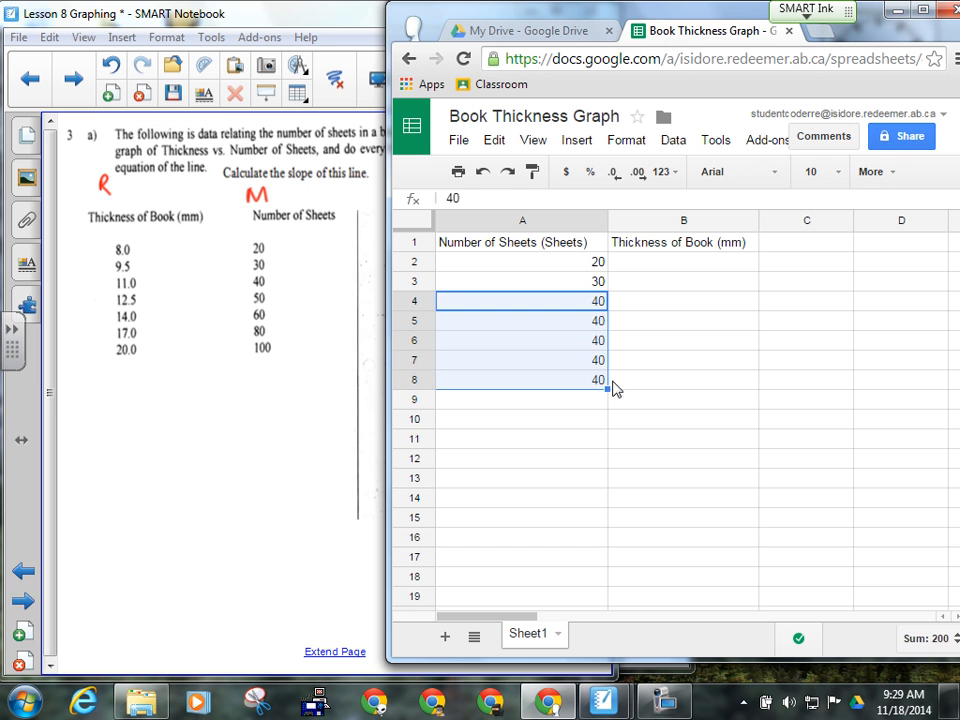
- Overwrite cells A5 and A6 with 50 and 60
click(605, 325)
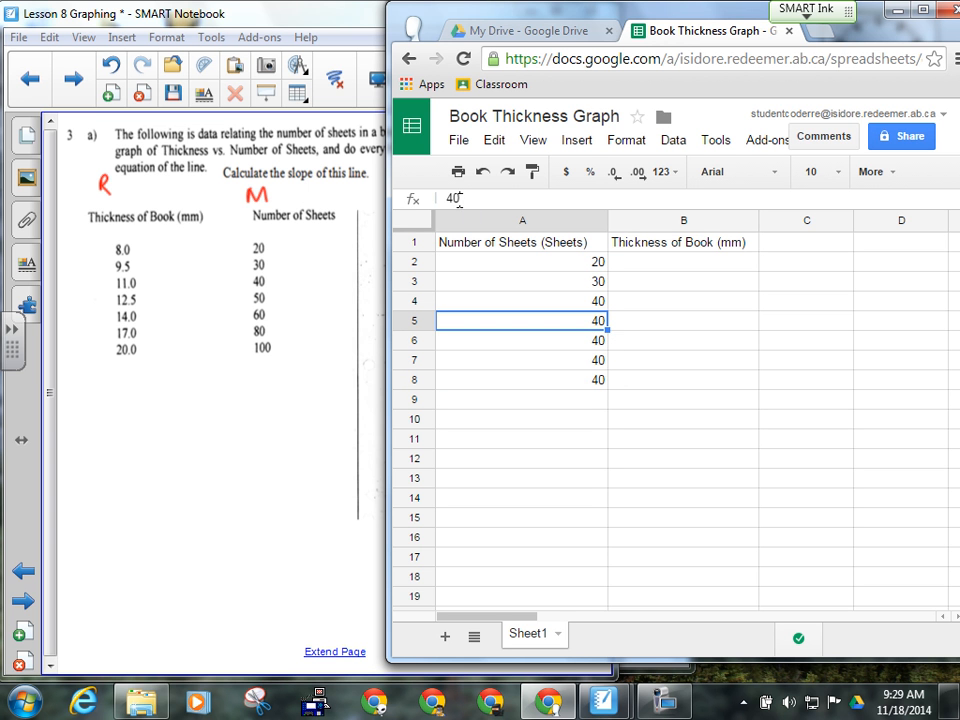
text(4)
key(BackSpace)
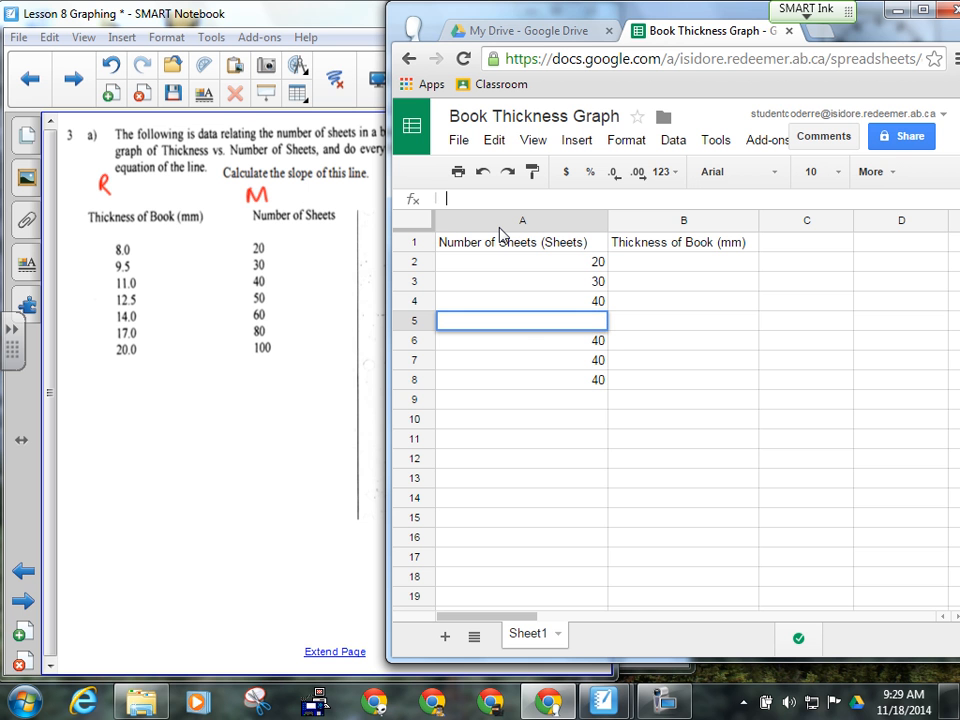
text(50)
click(600, 344)
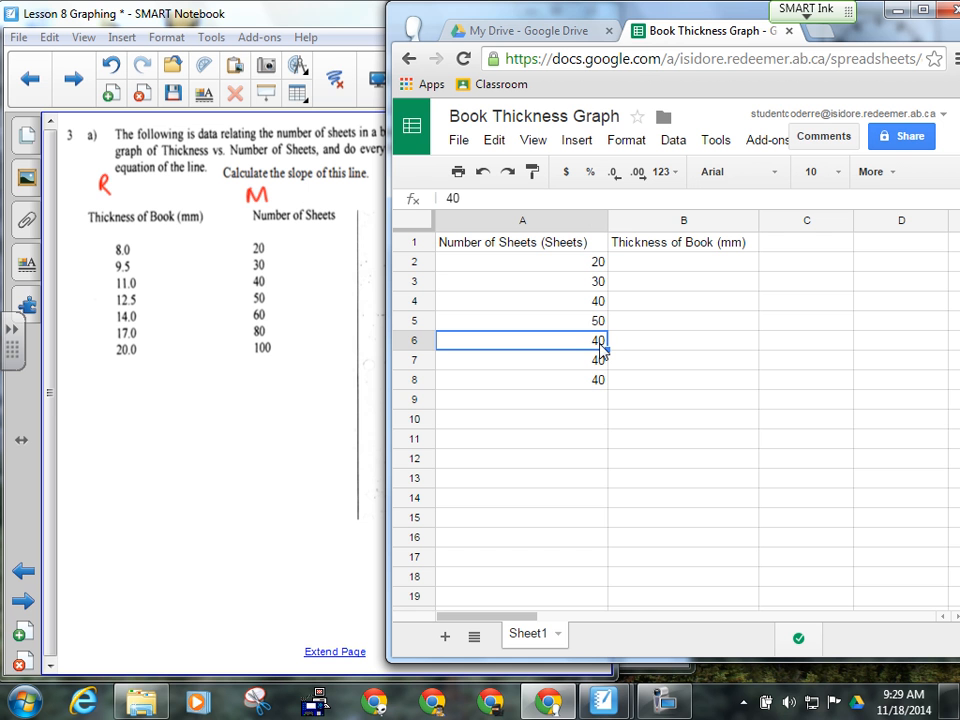
drag(471, 197, 439, 199)
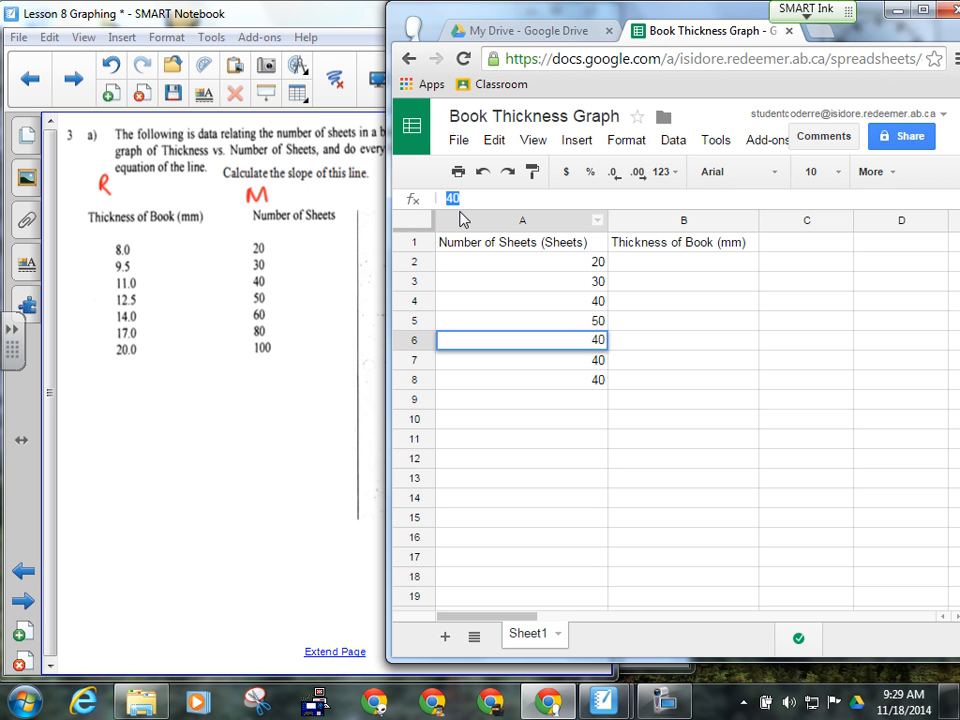
text(60)
click(583, 369)
- Replace the values in A7 and A8 with 80 and 100
click(459, 198)
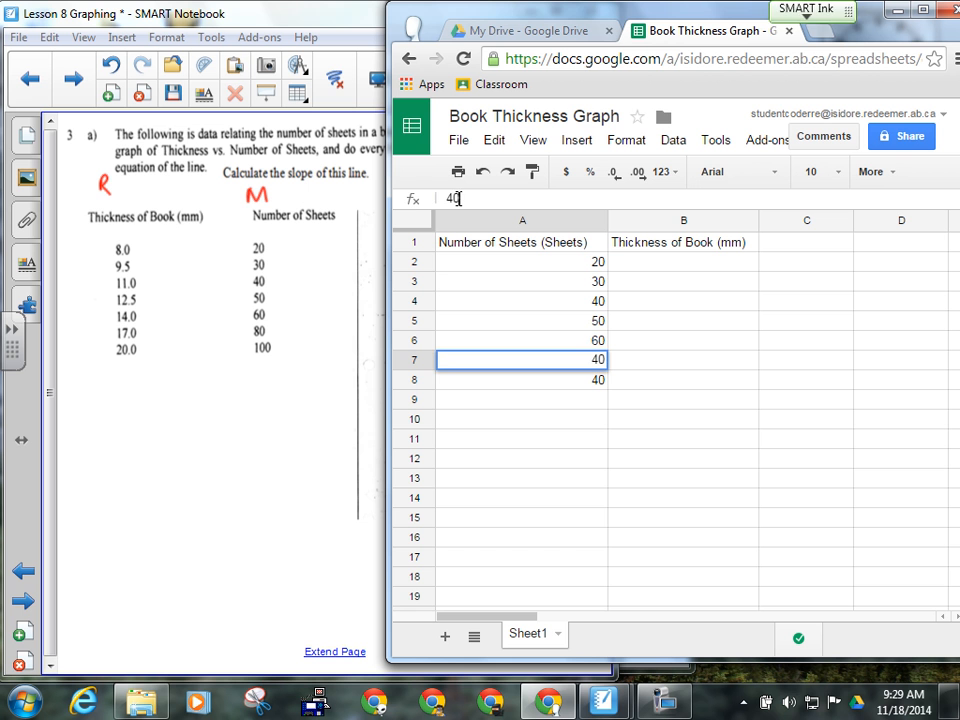
double_click(460, 198)
text(80)
click(596, 386)
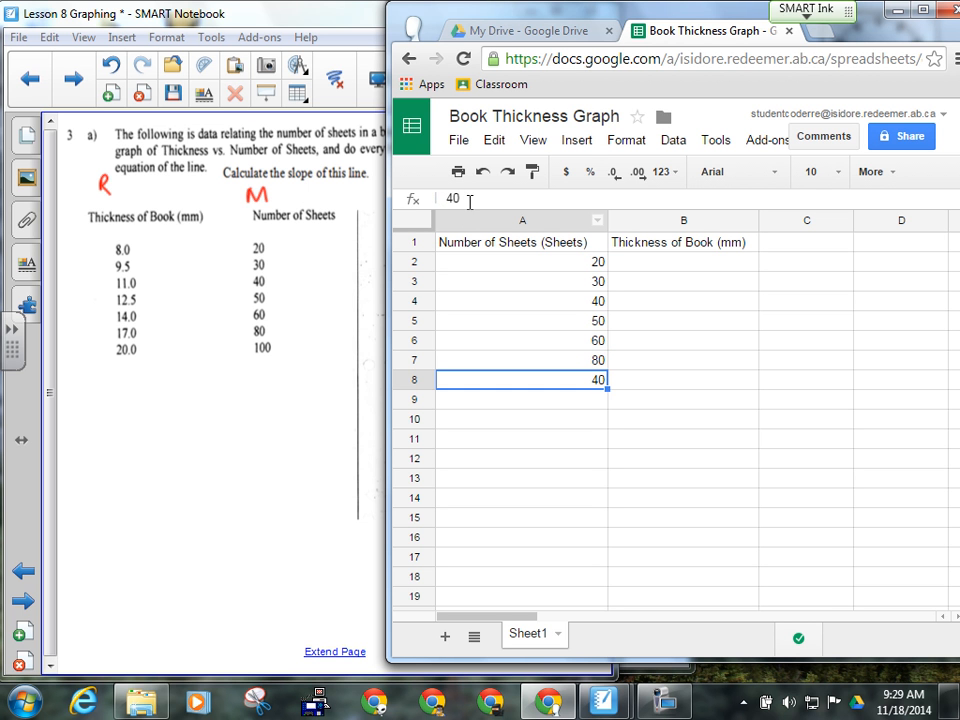
double_click(466, 199)
text(100)
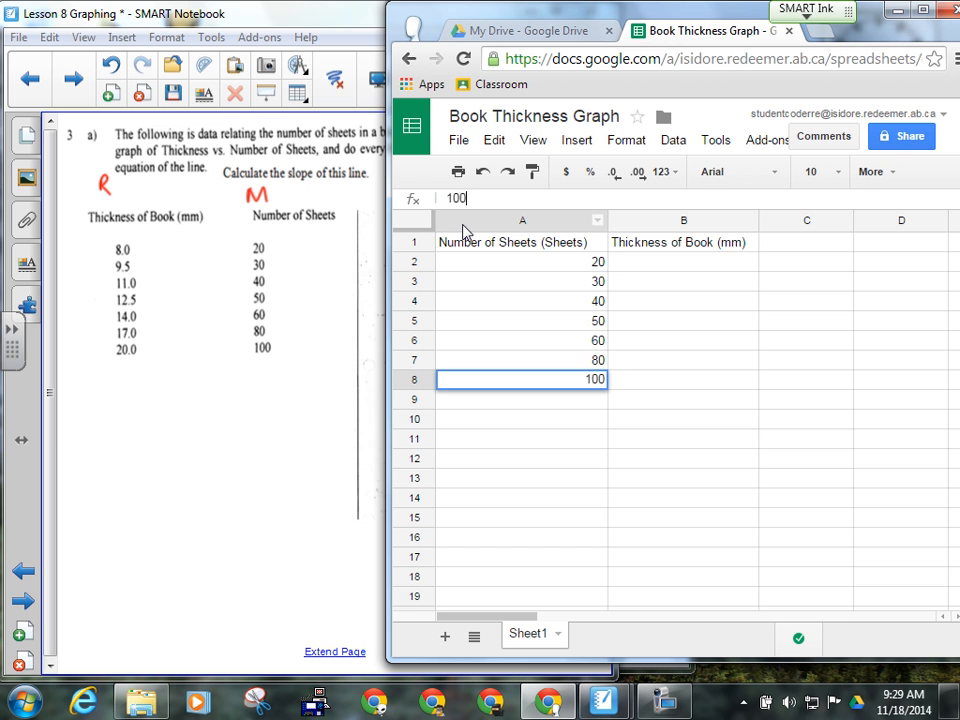
click(686, 268)
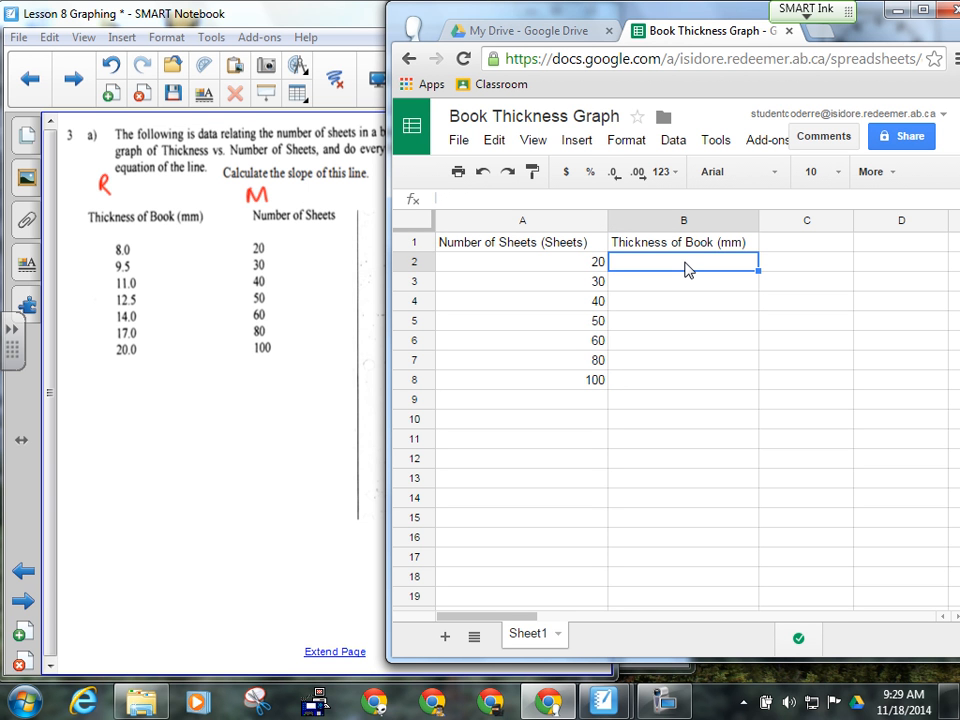
- Enter thicknesses 8, 9.5, 11, 12.5, 14, 17 and 20 into B2:B8
text(8)
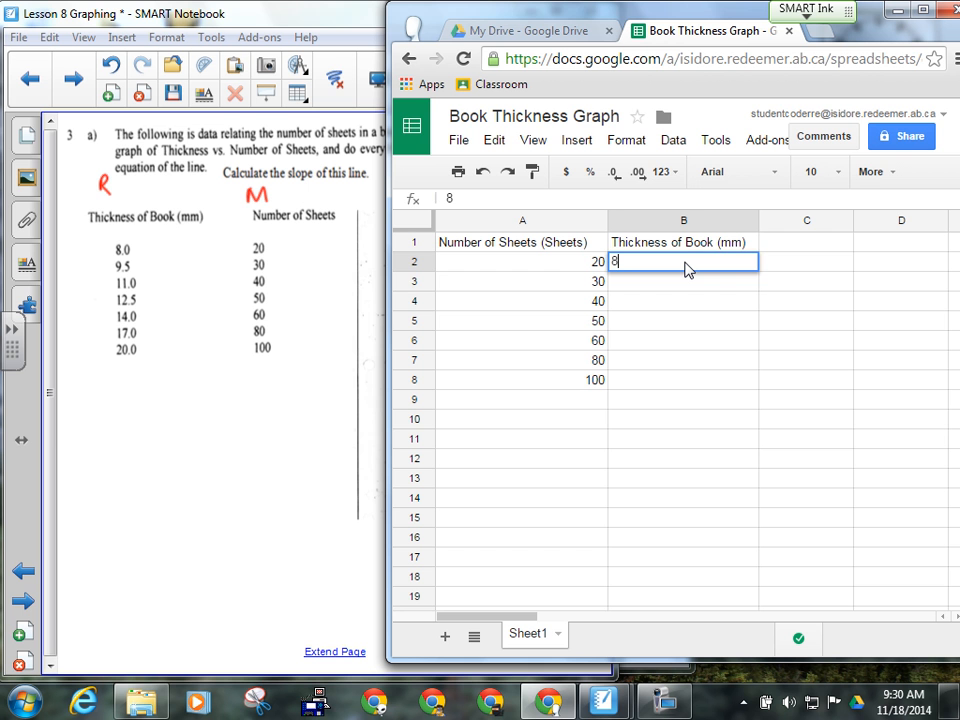
key(Return)
text(9.)
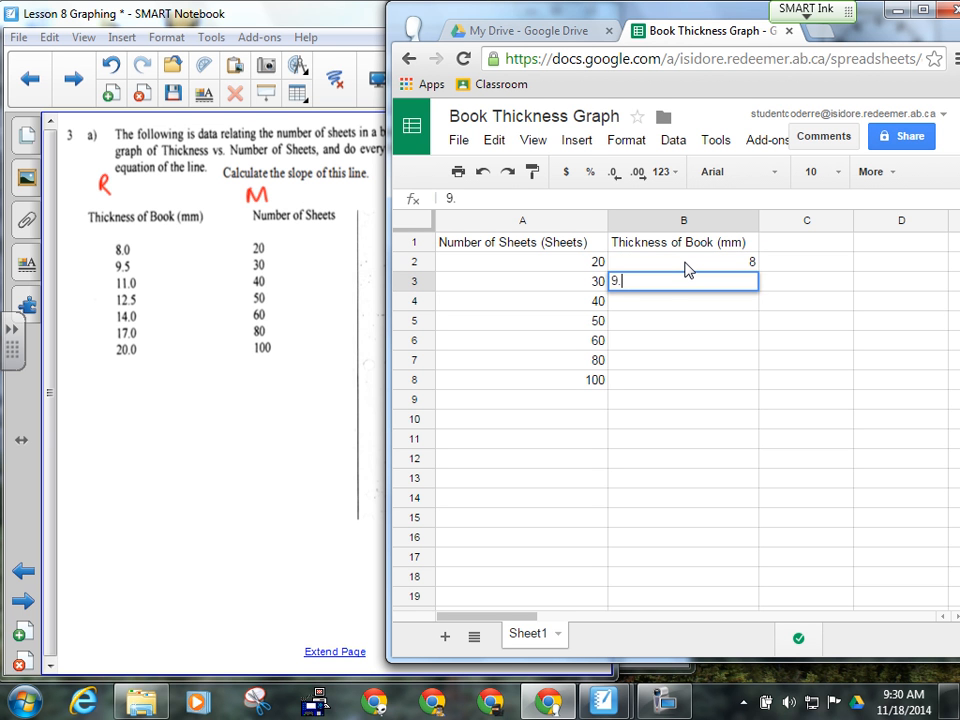
text(5)
key(Return)
text(11)
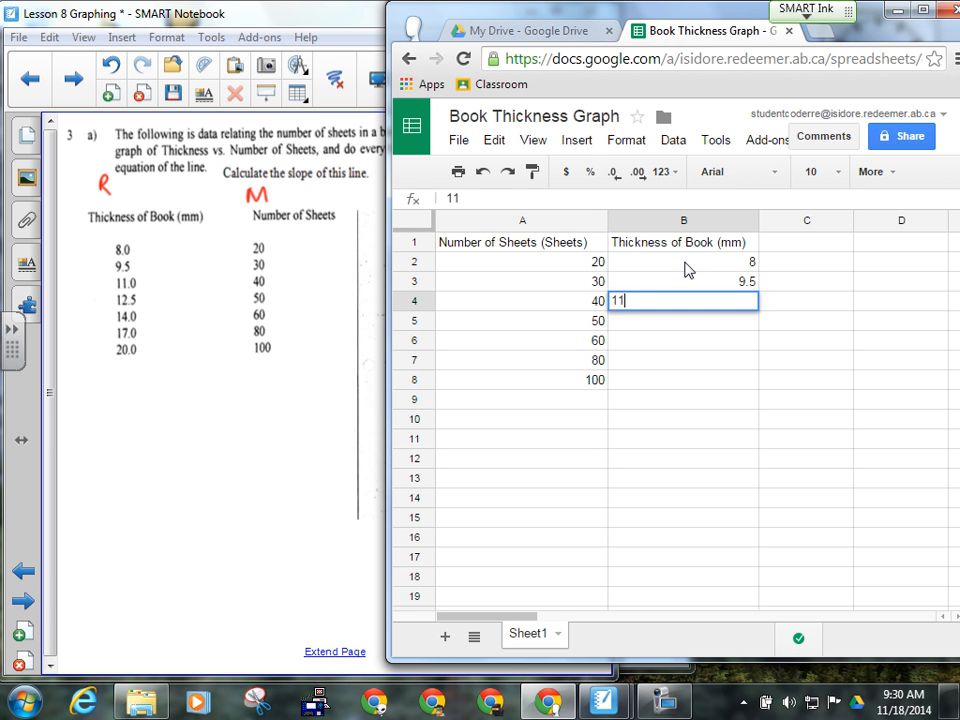
key(Return)
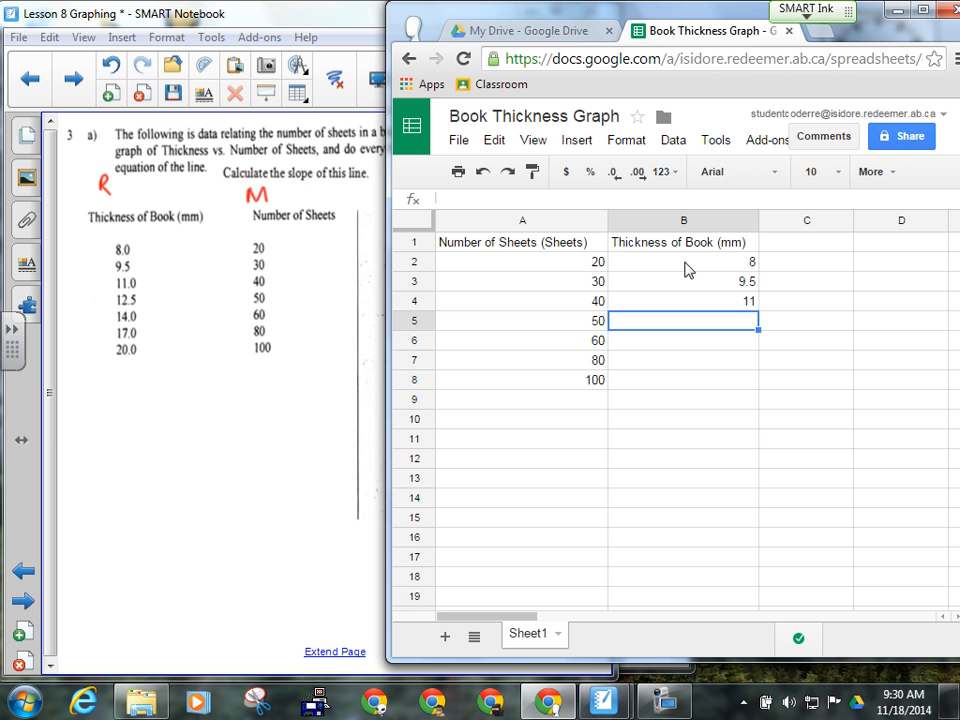
text(12.5)
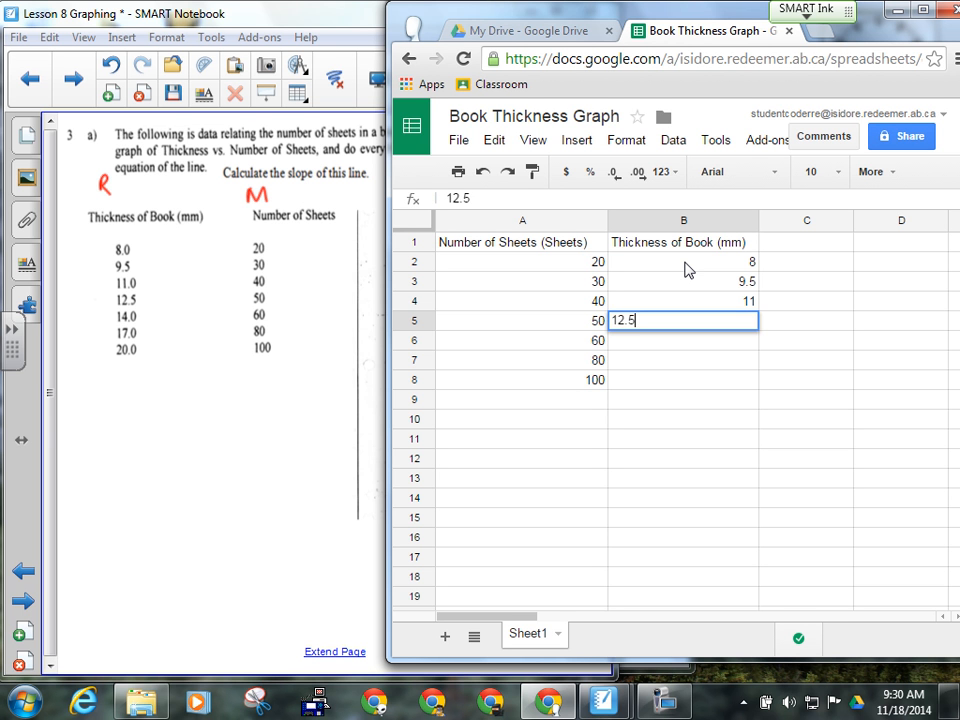
key(Return)
text(14)
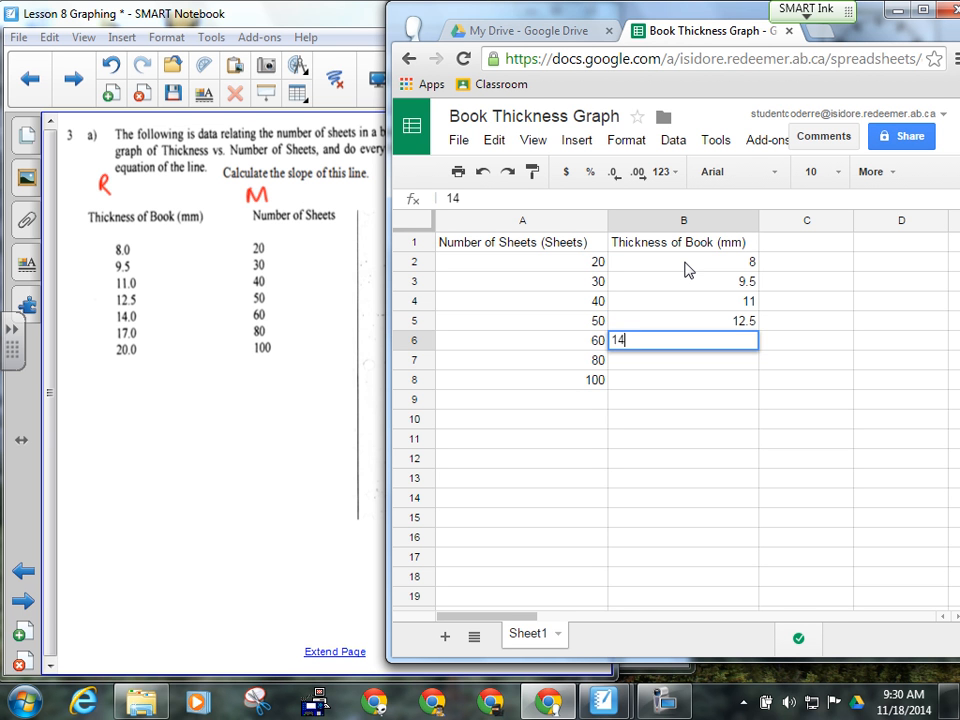
key(Return)
text(17)
key(Return)
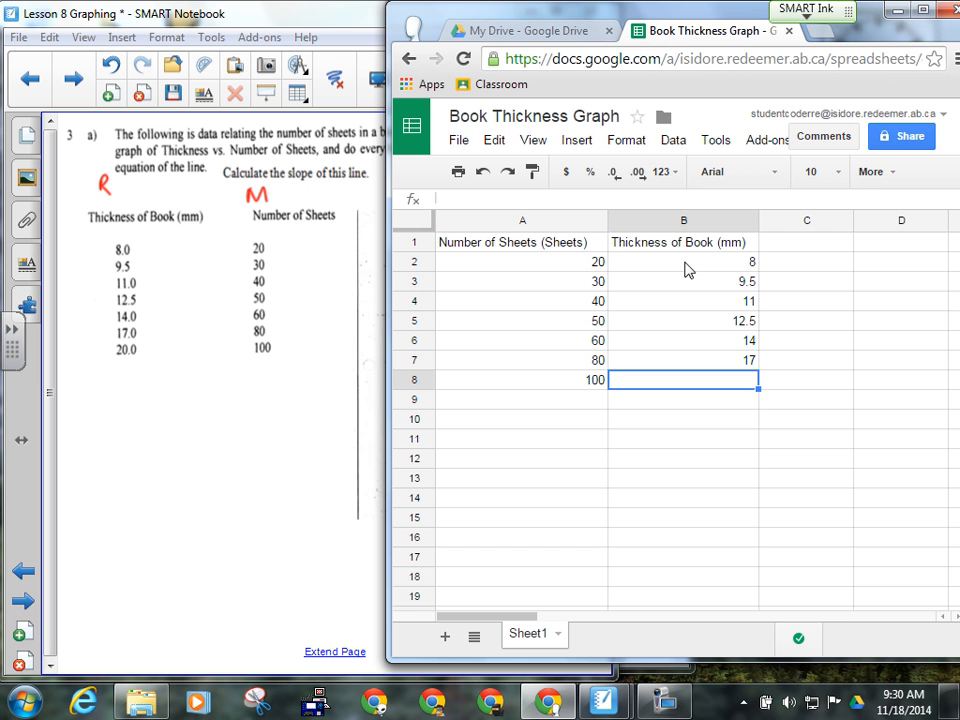
text(20)
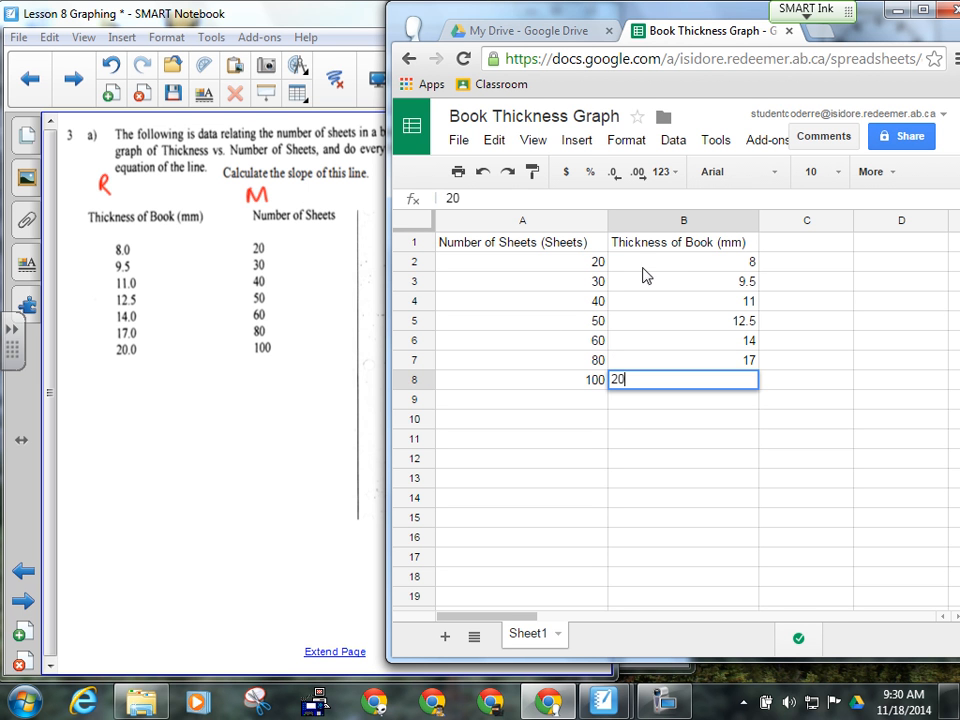
click(617, 401)
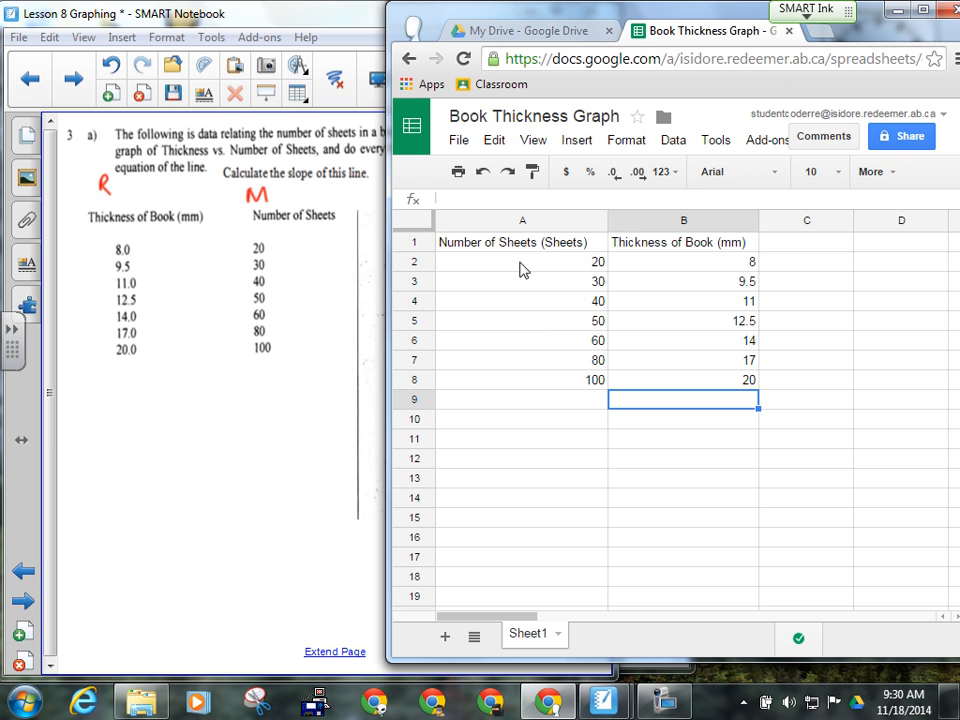
click(456, 252)
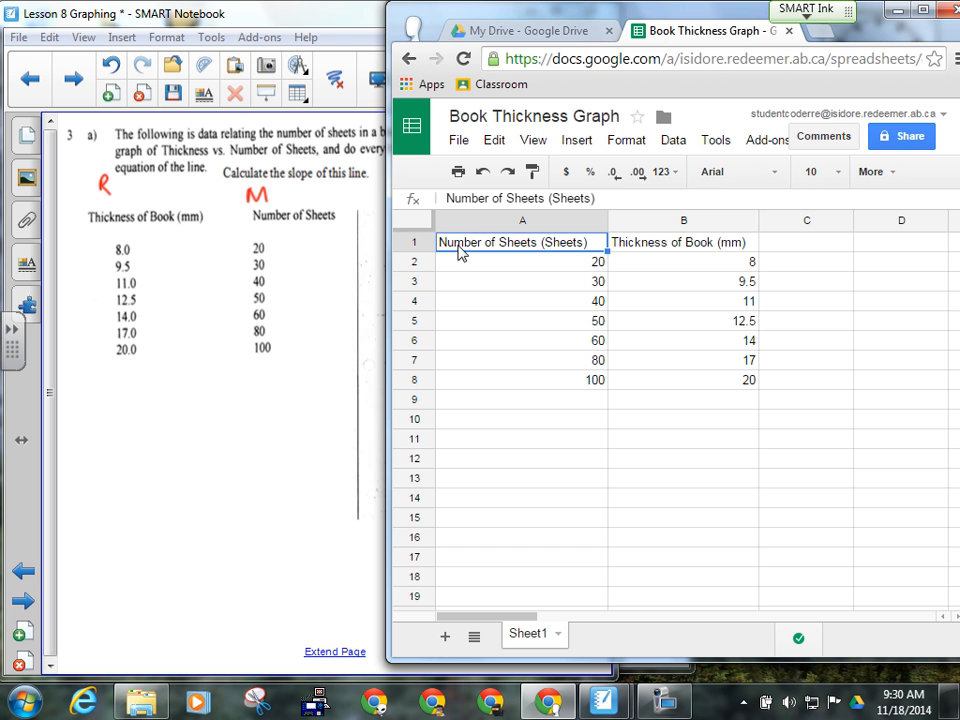
- Select the table A1:B8 including its Number of Sheets and thickness headings
click(660, 700)
click(731, 80)
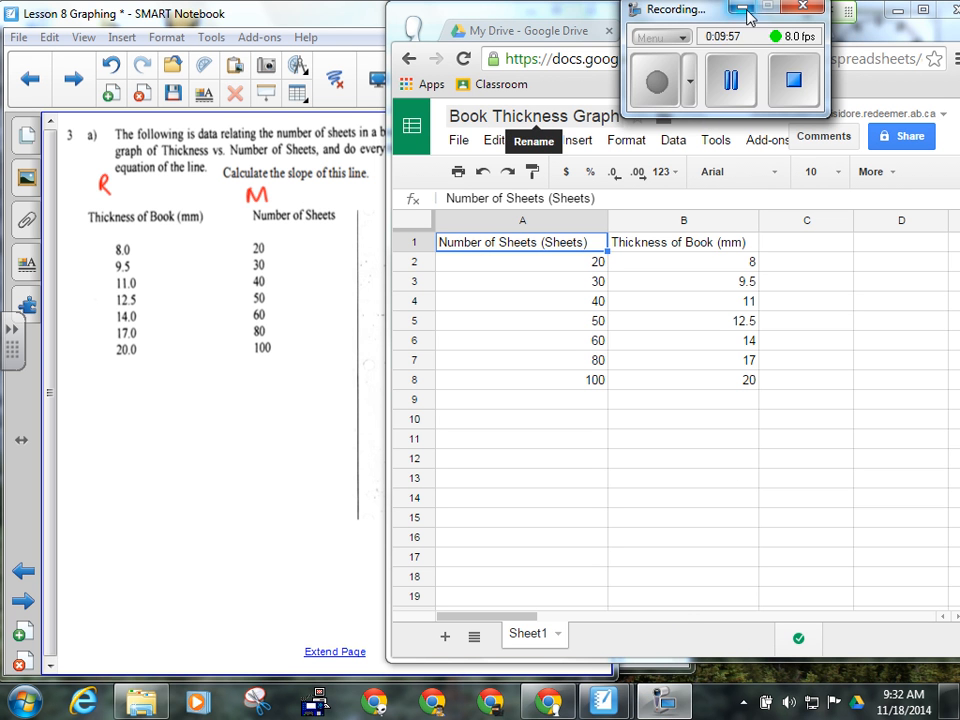
click(742, 6)
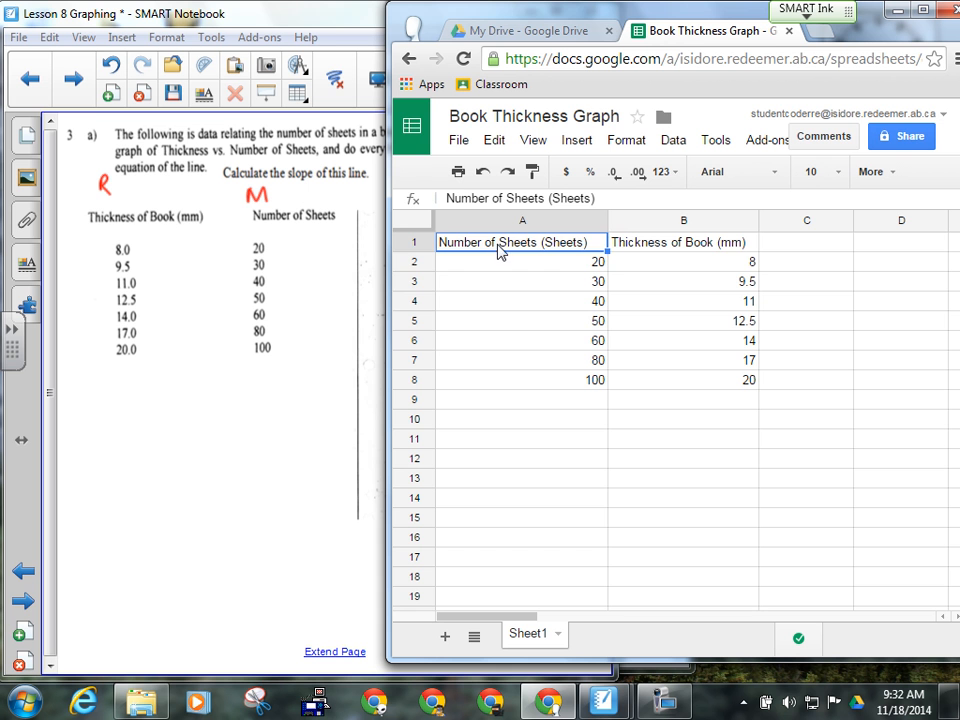
drag(529, 253, 683, 383)
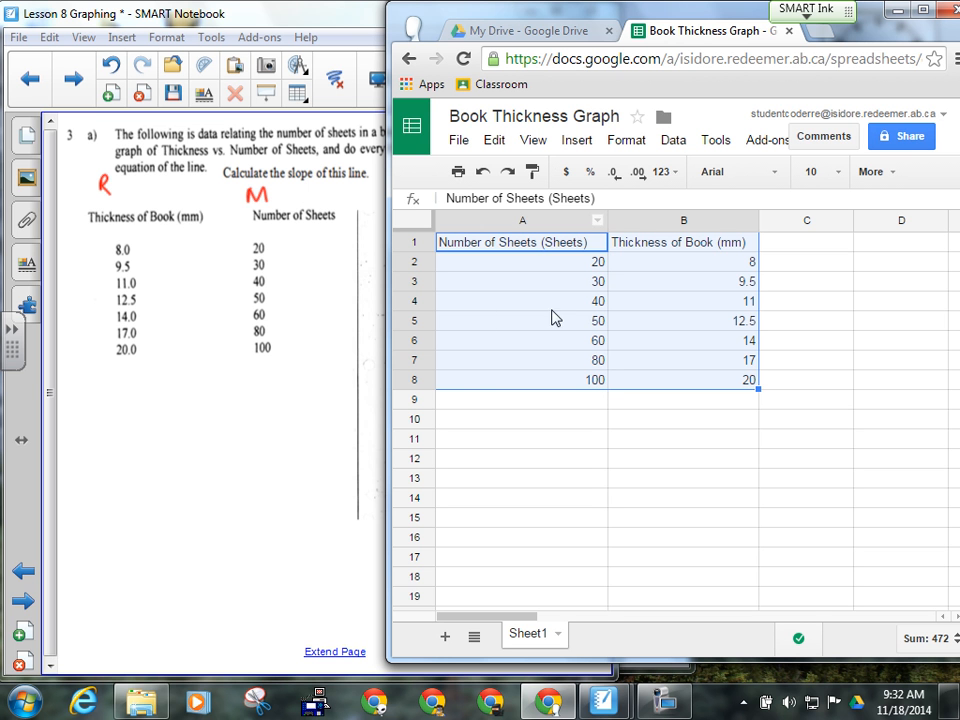
- Reselect A1:B8 with headings and insert a new chart from it
click(618, 464)
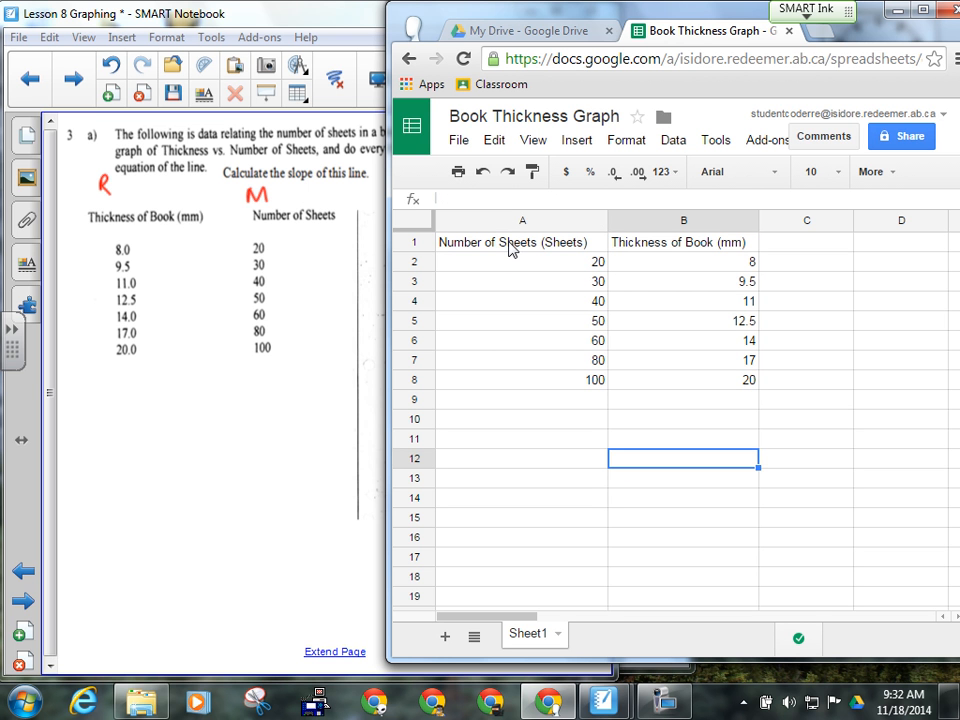
drag(510, 250, 677, 387)
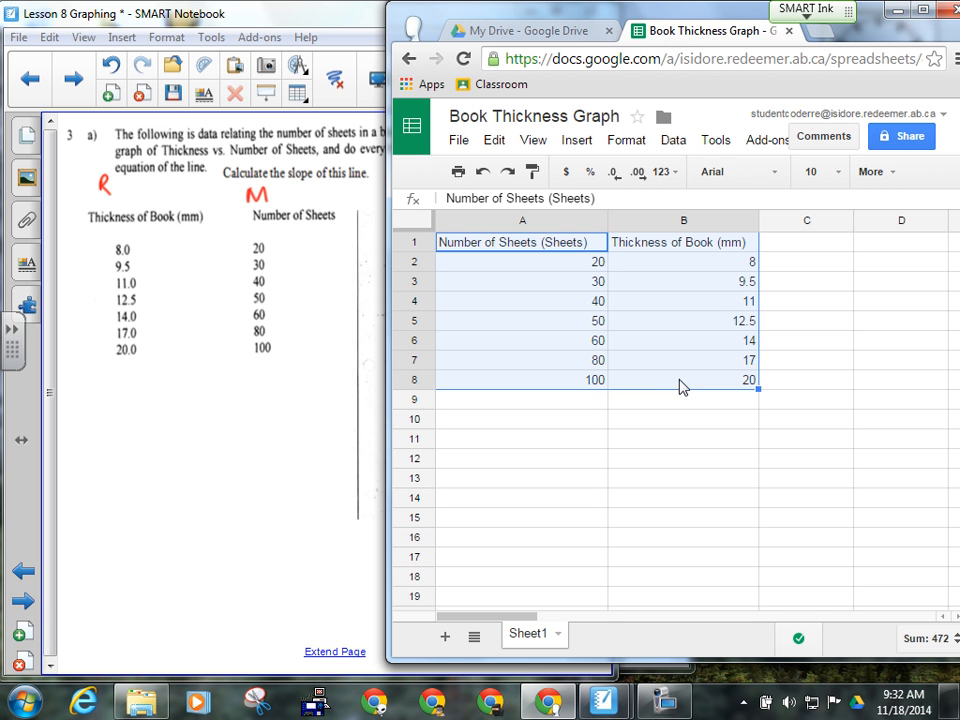
click(578, 140)
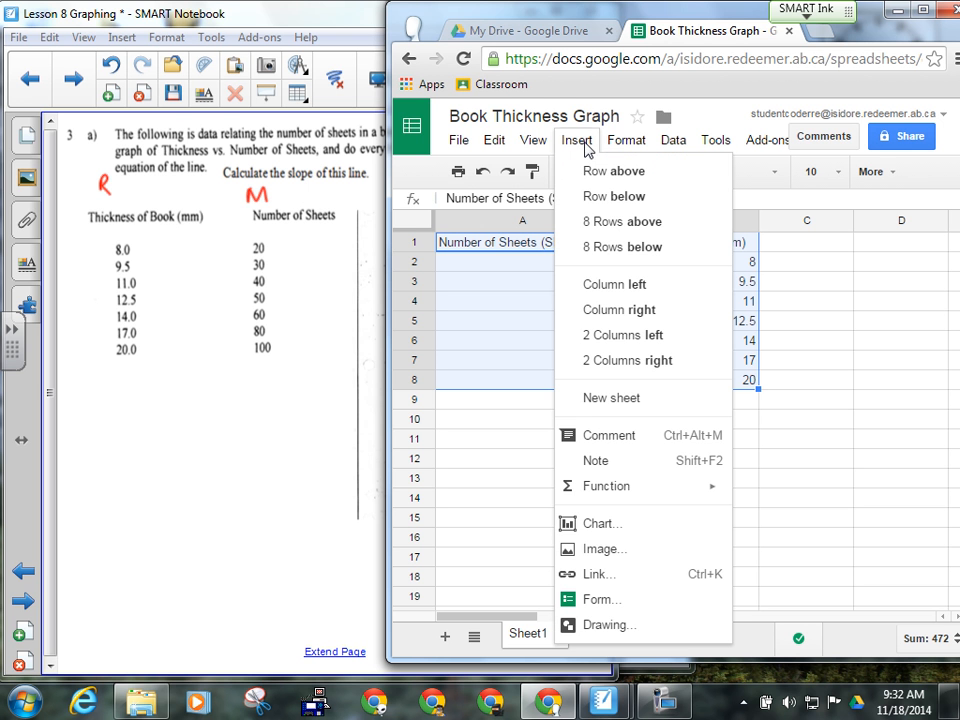
click(604, 534)
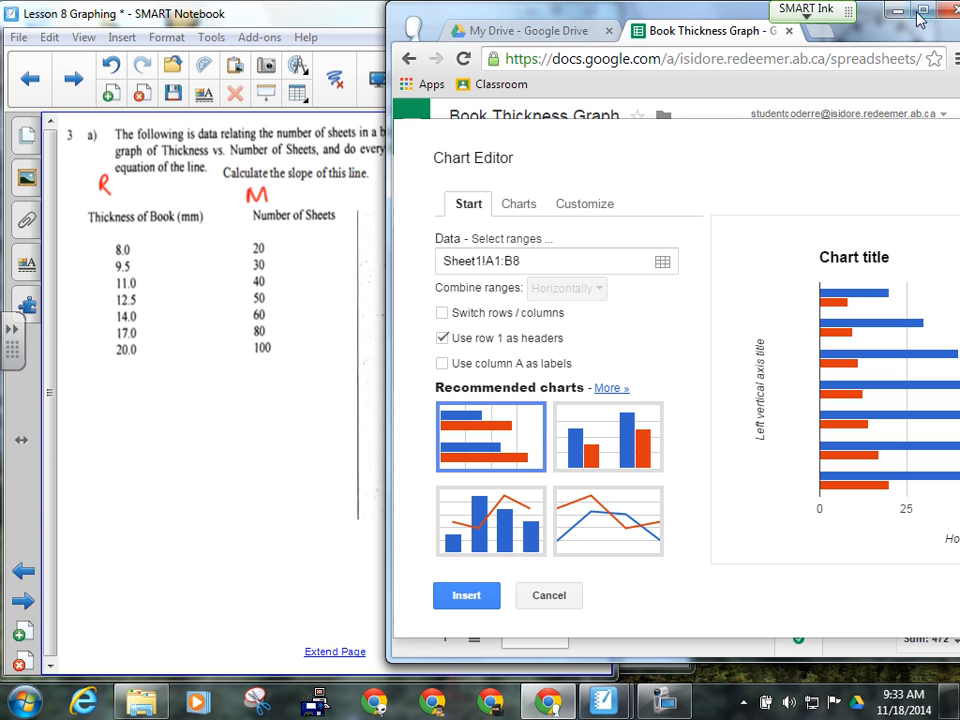
- Maximize the window and change the chart type to the first Scatter chart
double_click(693, 10)
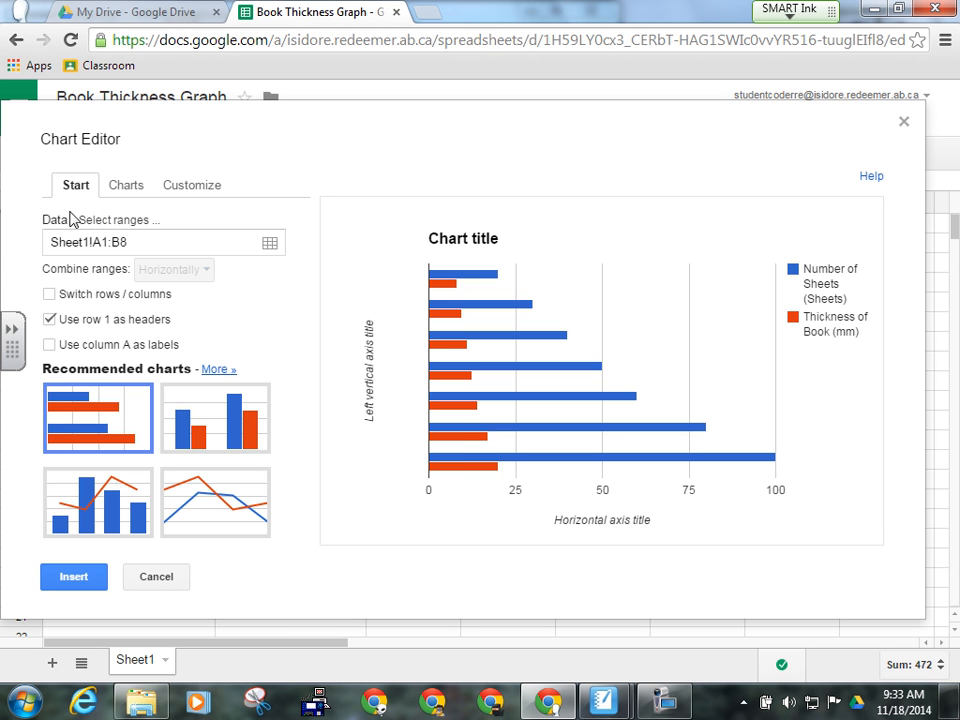
click(127, 193)
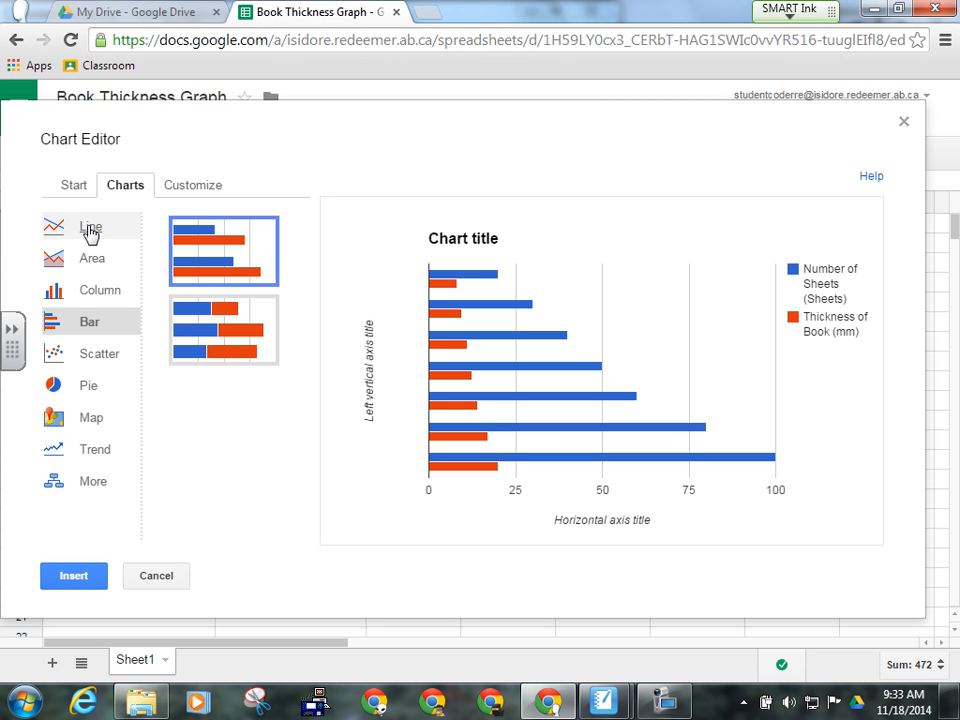
click(97, 366)
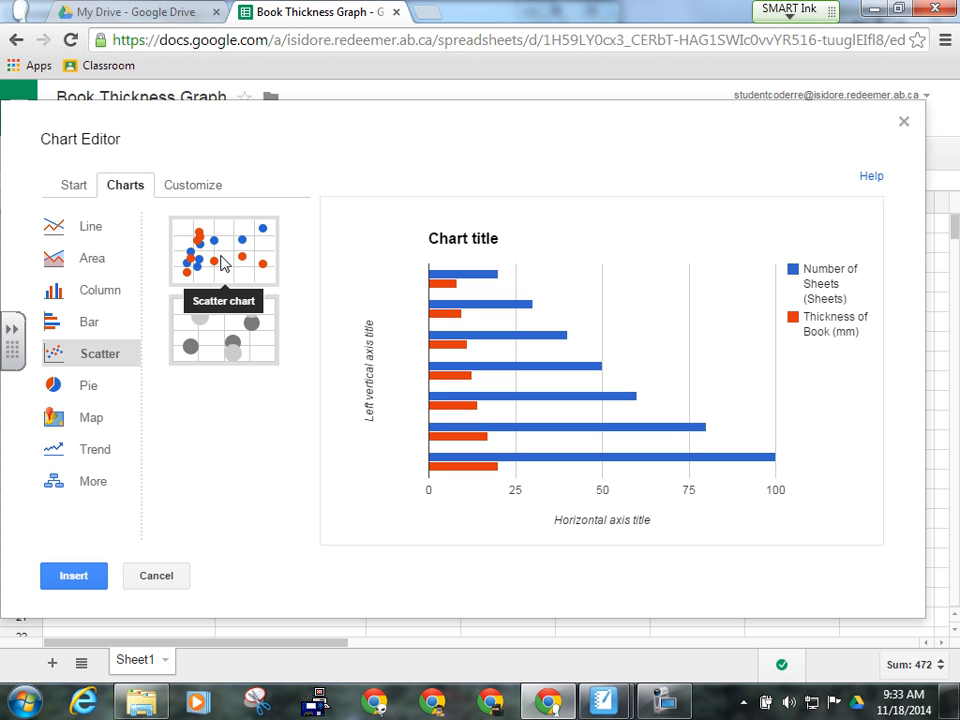
click(222, 263)
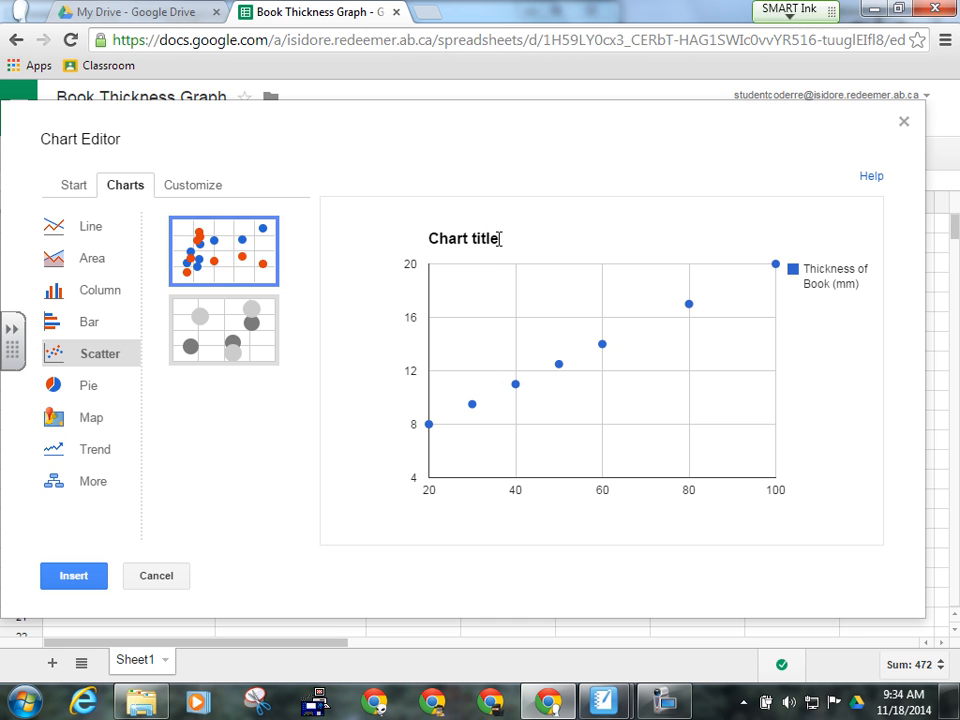
drag(499, 238, 430, 243)
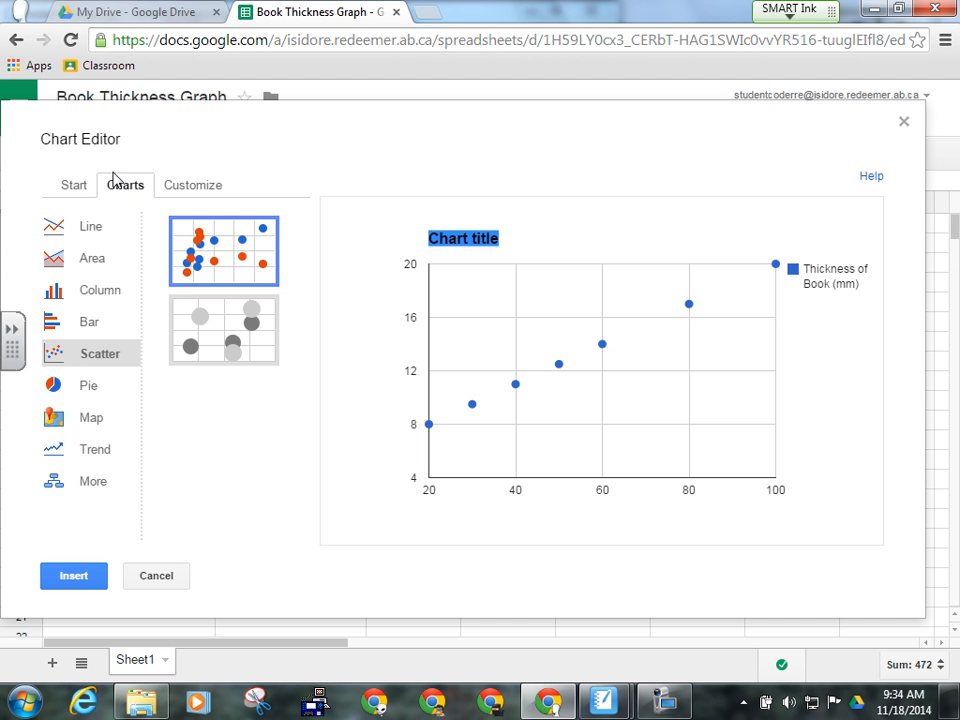
- Set the chart title to 'Number of sheets and book thickness' under Customize
click(202, 187)
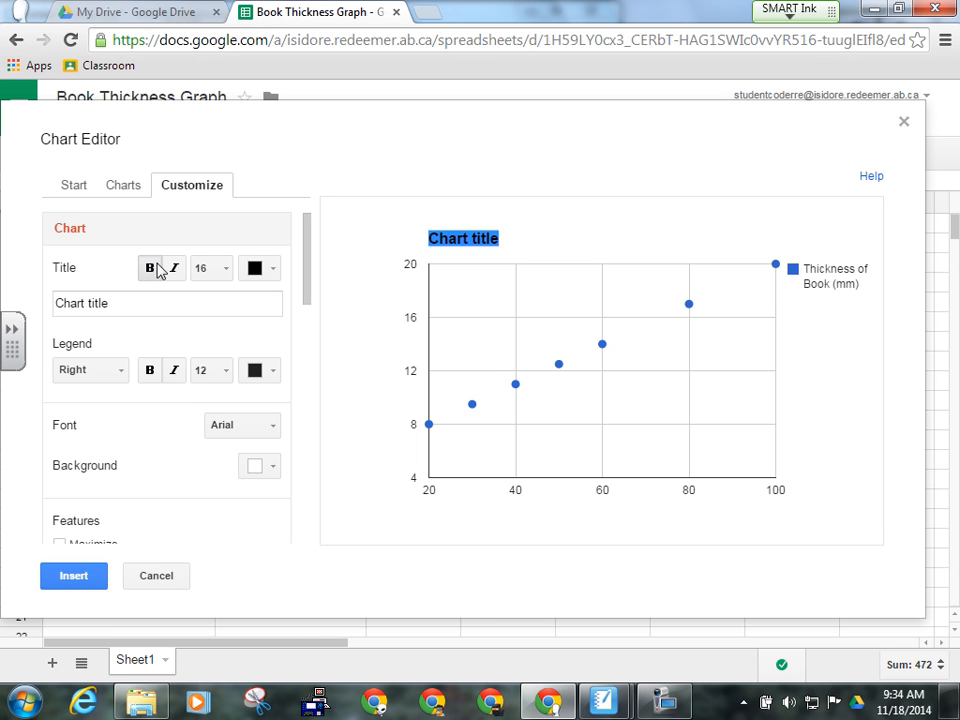
drag(309, 279, 307, 290)
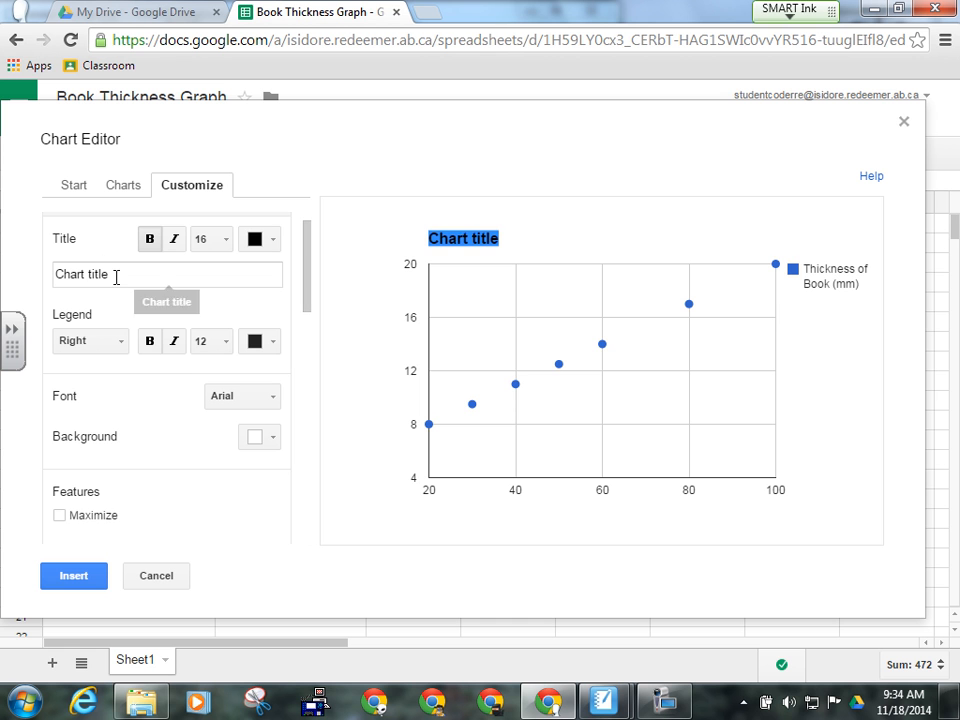
click(58, 277)
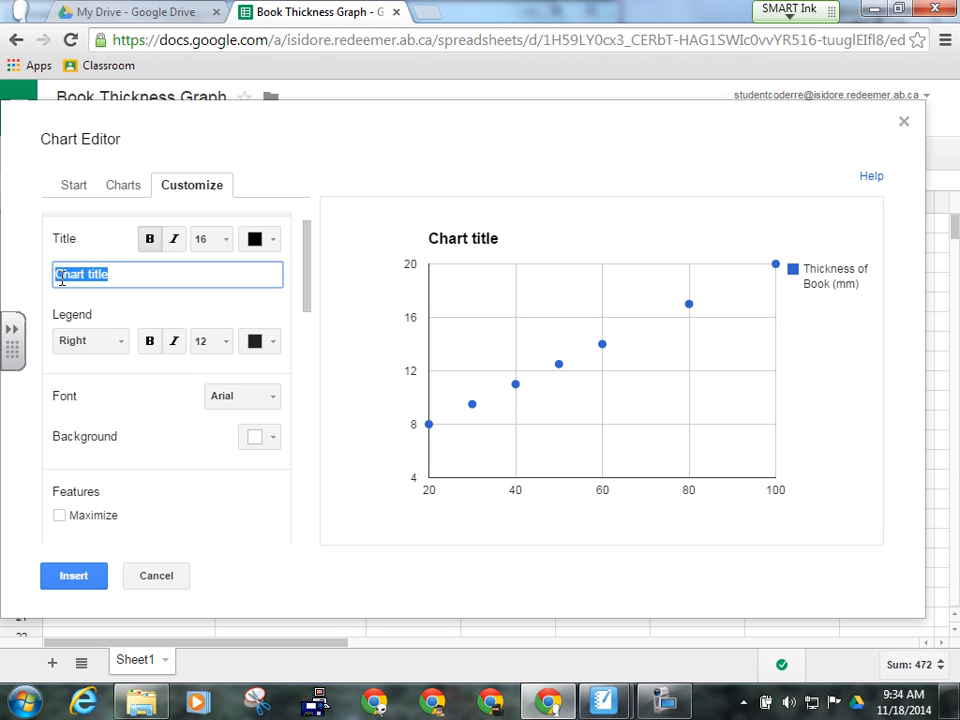
text(Number of)
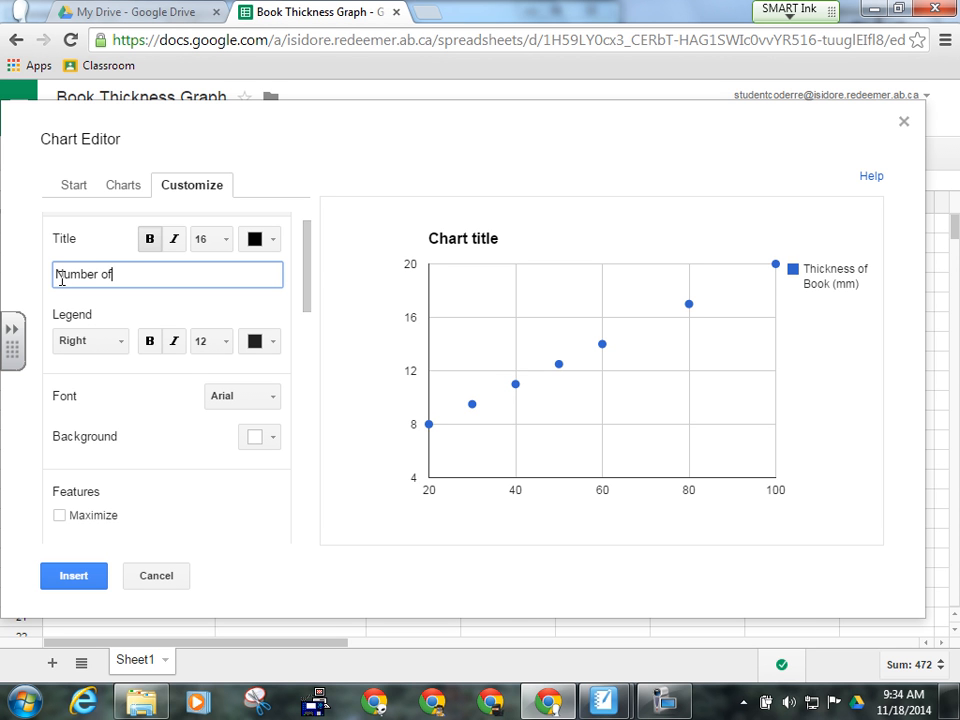
text( sheets and book thick)
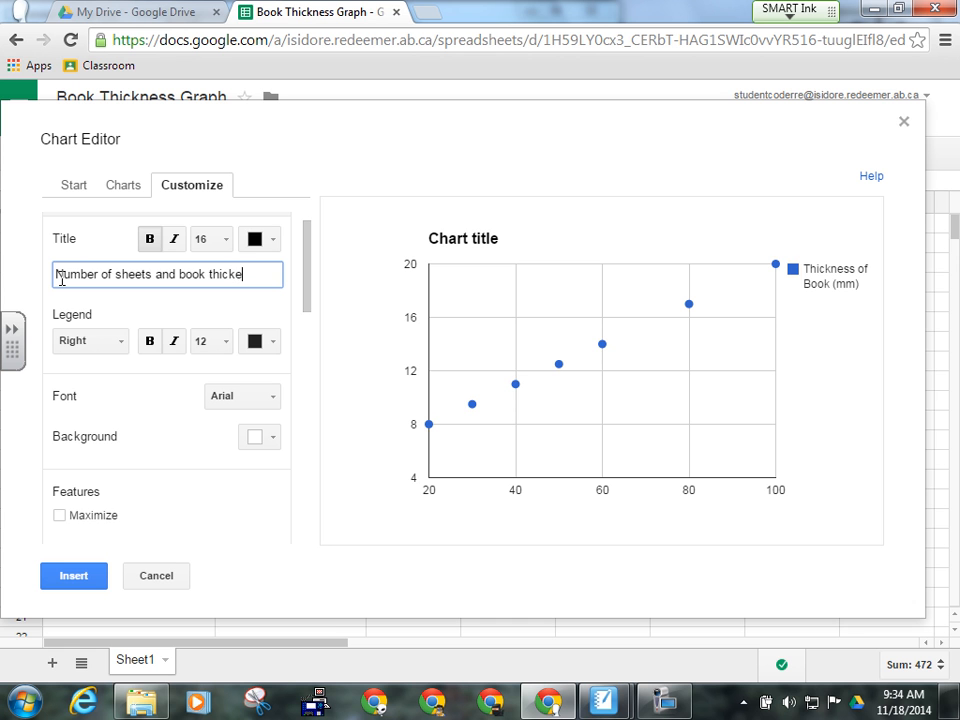
text(ness)
click(229, 310)
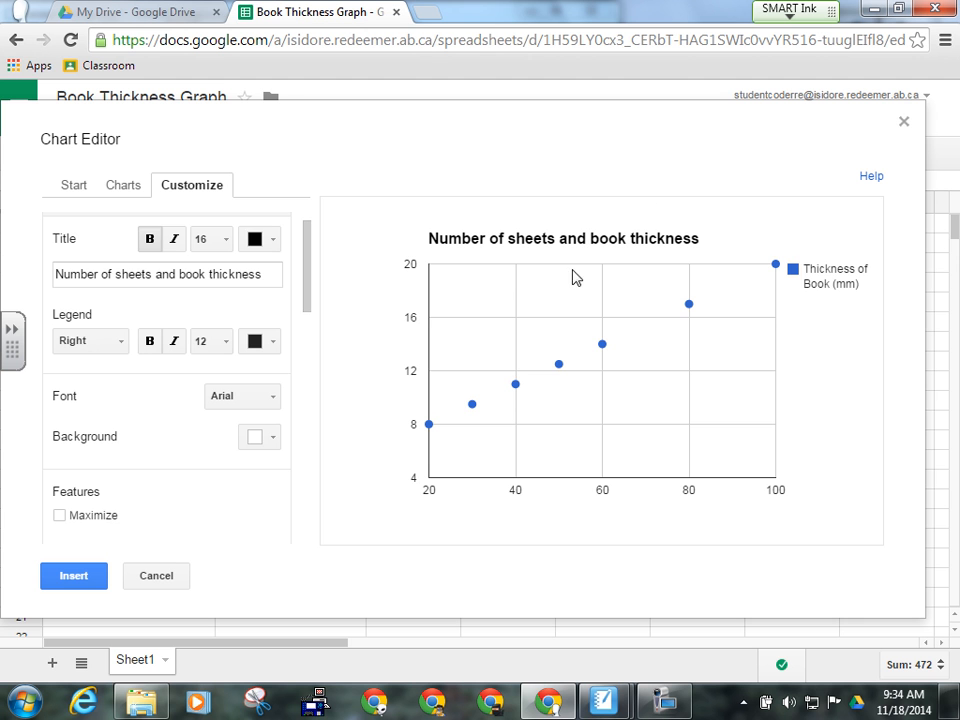
scroll(309, 270, down, 1)
scroll(309, 270, down, 2)
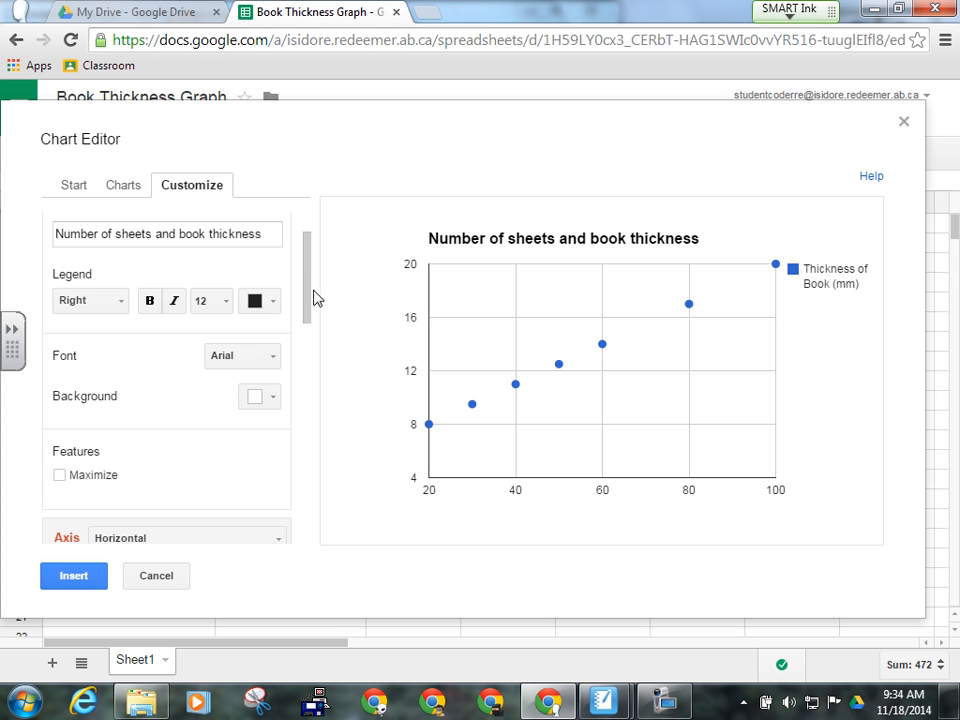
drag(311, 300, 313, 377)
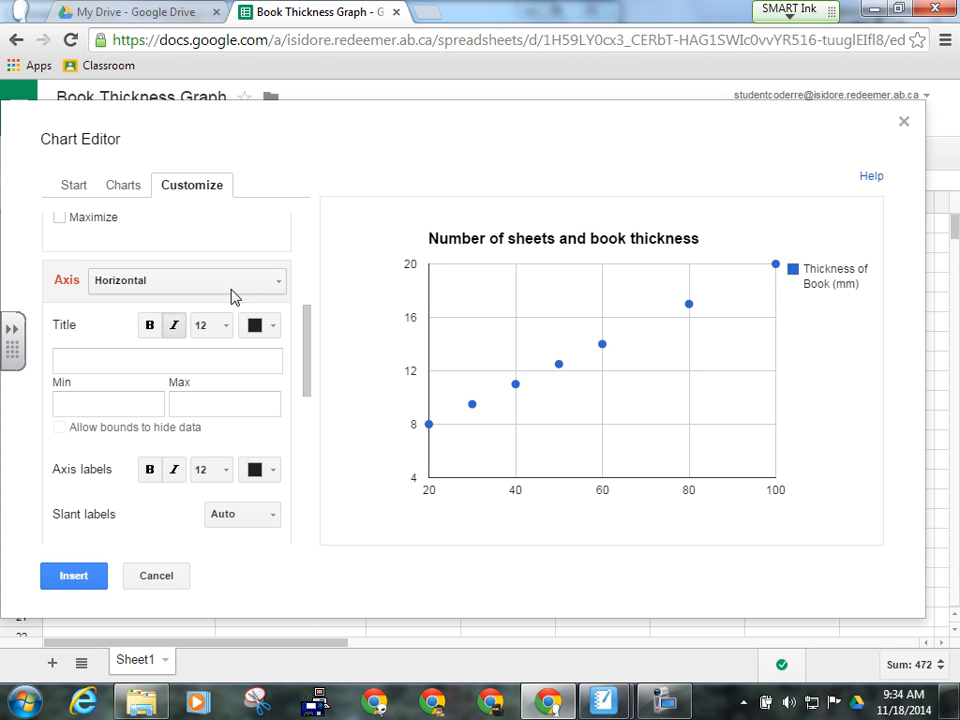
- Title the horizontal axis 'Number of Sheets (Sheets)'
click(280, 289)
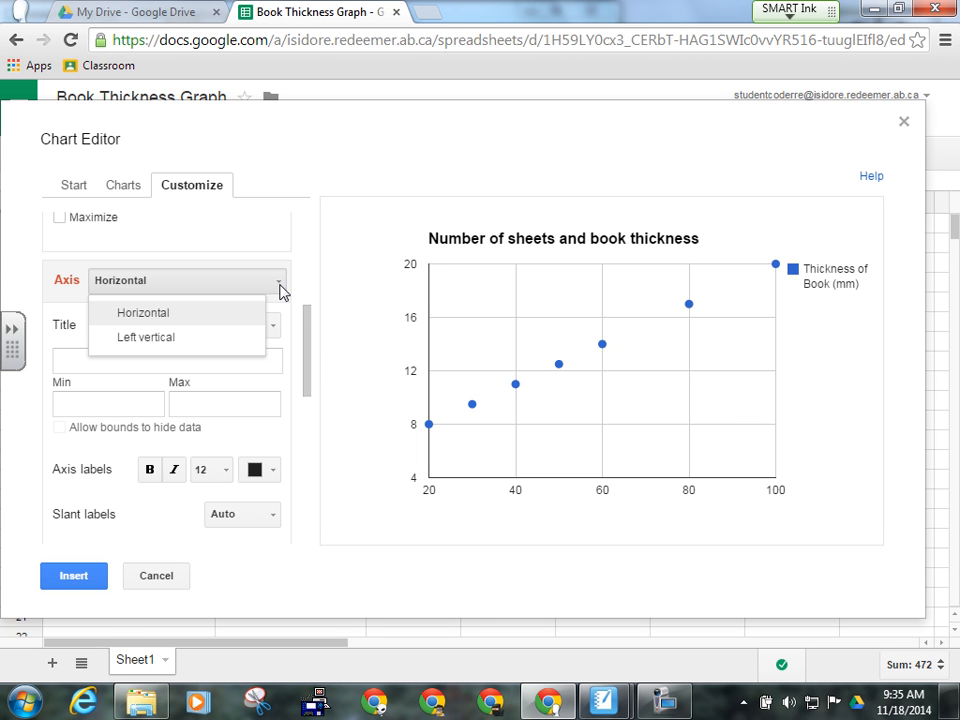
click(280, 290)
click(77, 362)
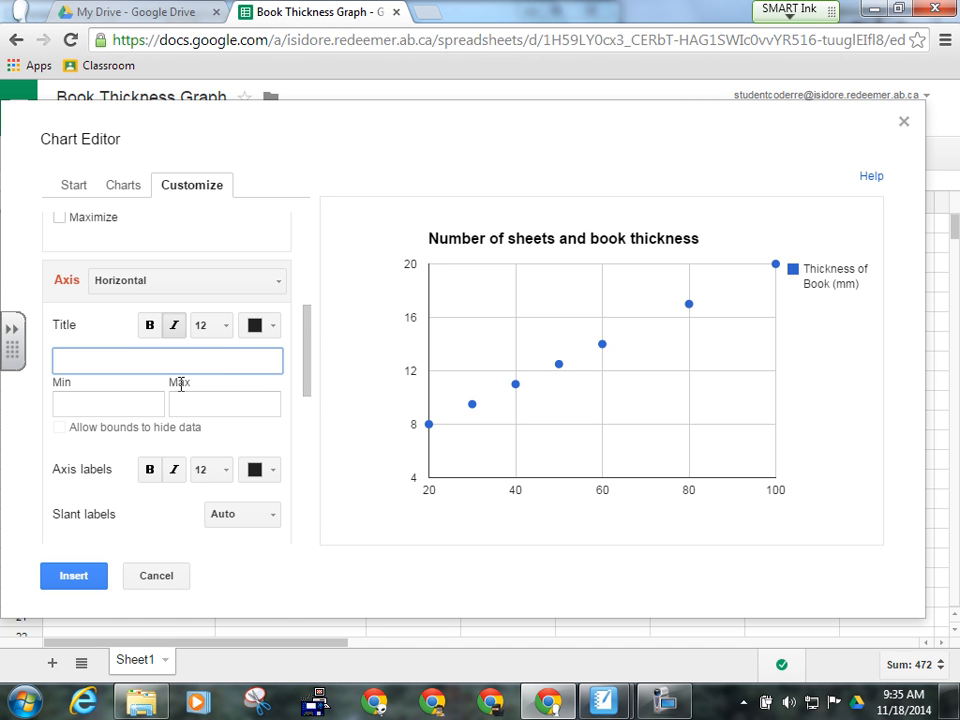
text(Number of Sheets ()
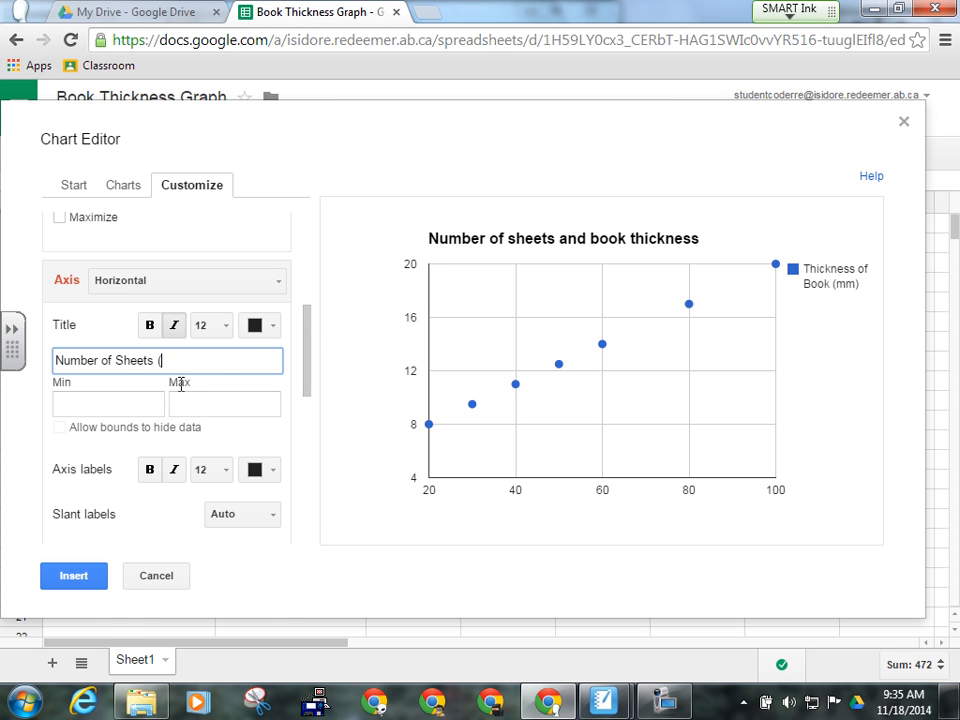
text(Sheets)
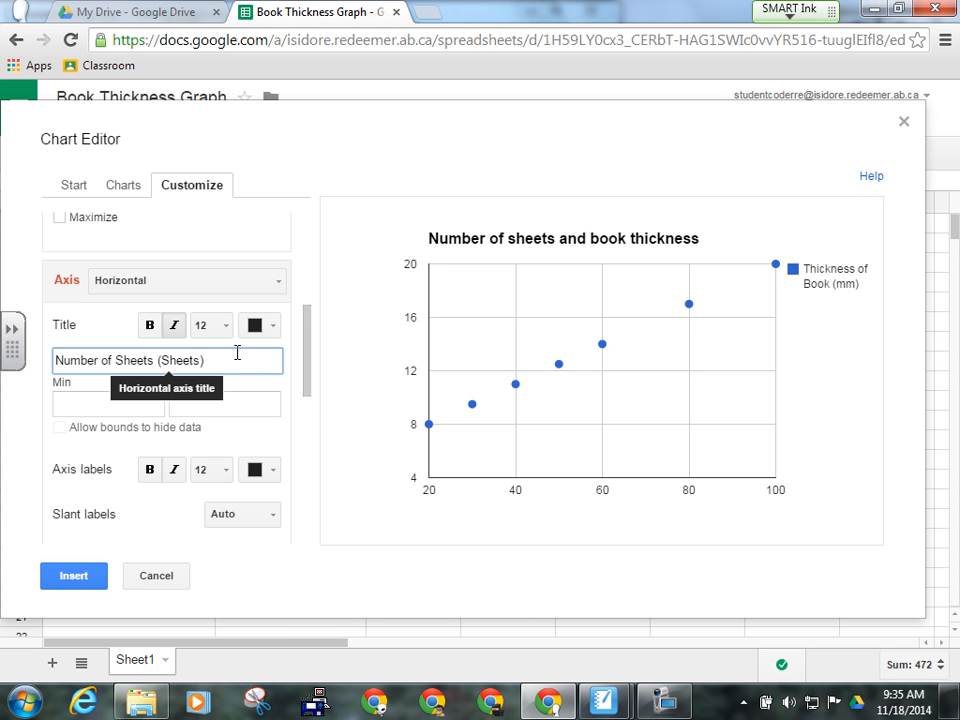
click(240, 244)
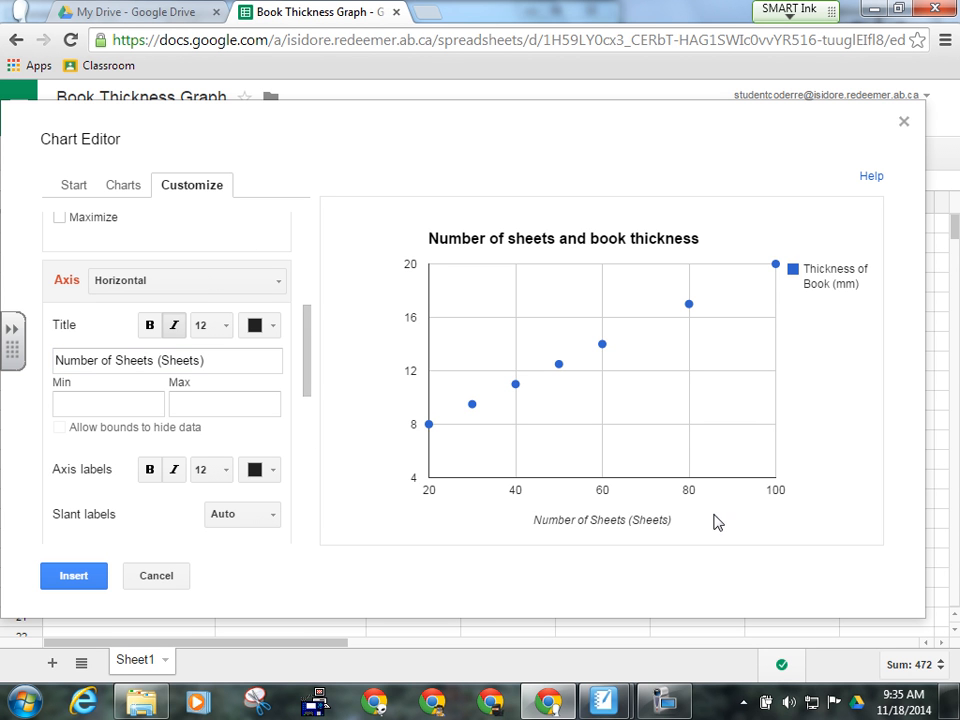
click(281, 290)
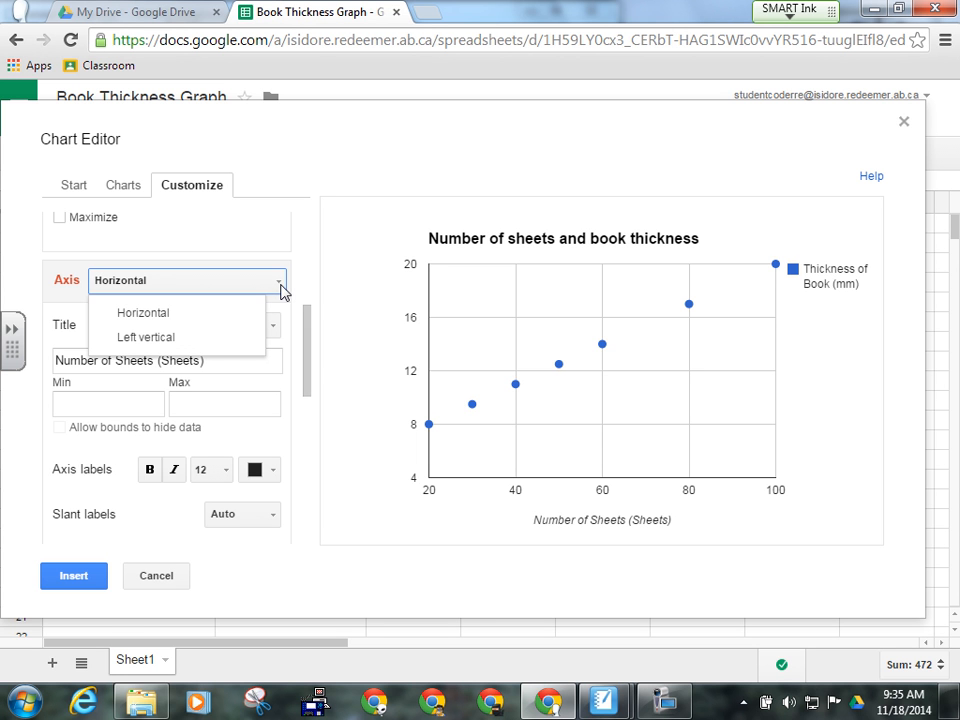
- Title the left vertical axis 'Book Thickness (mm)'
click(155, 340)
click(121, 363)
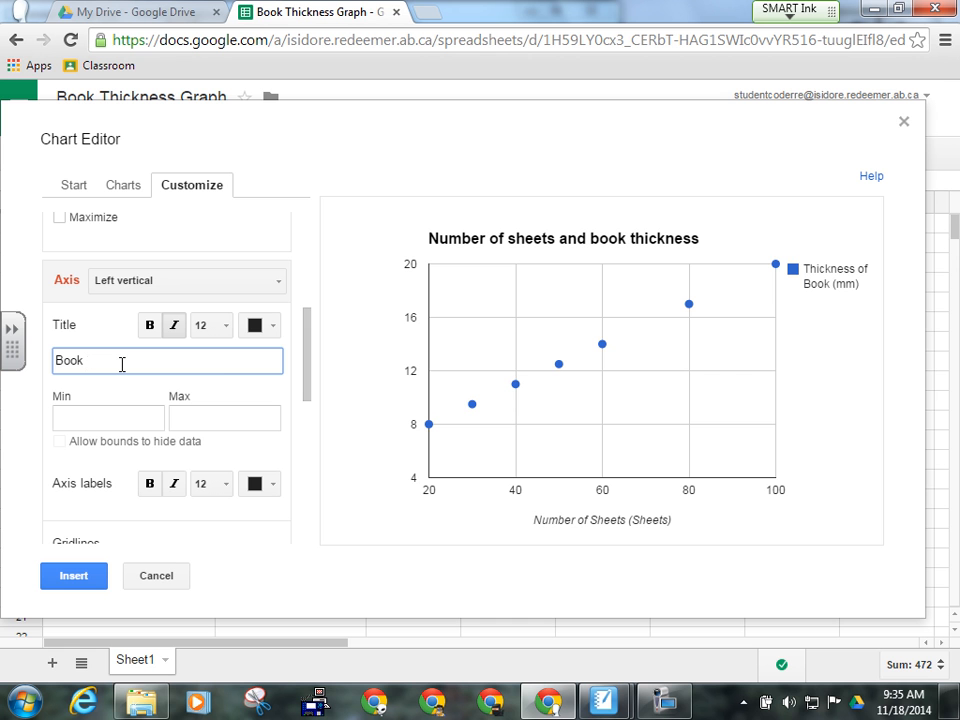
text(Book Thickness (mm)
click(264, 389)
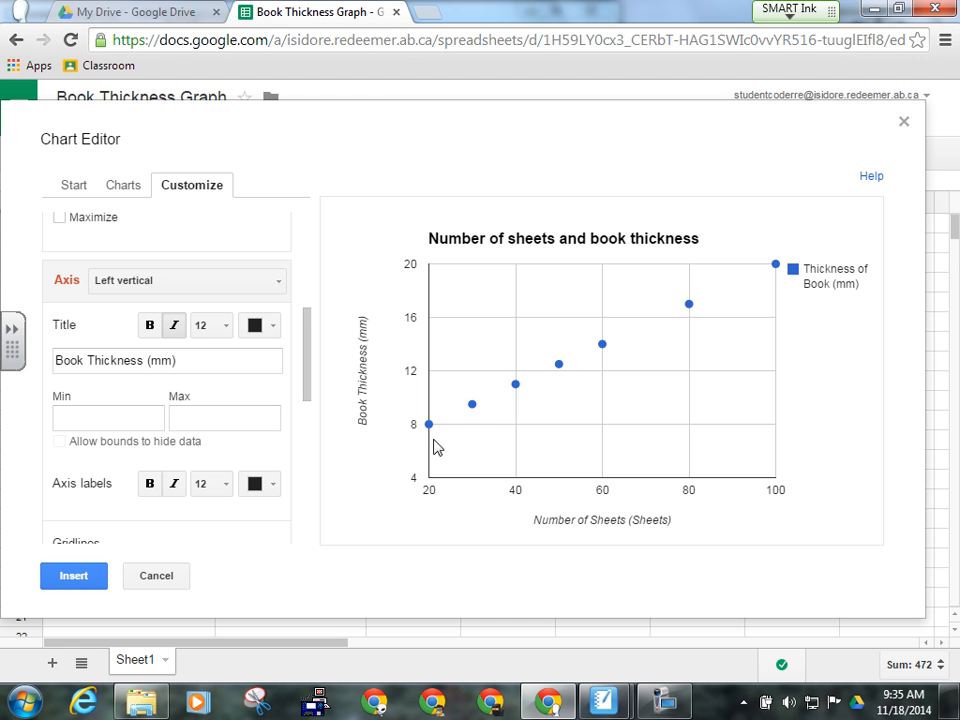
mouse_move(432, 440)
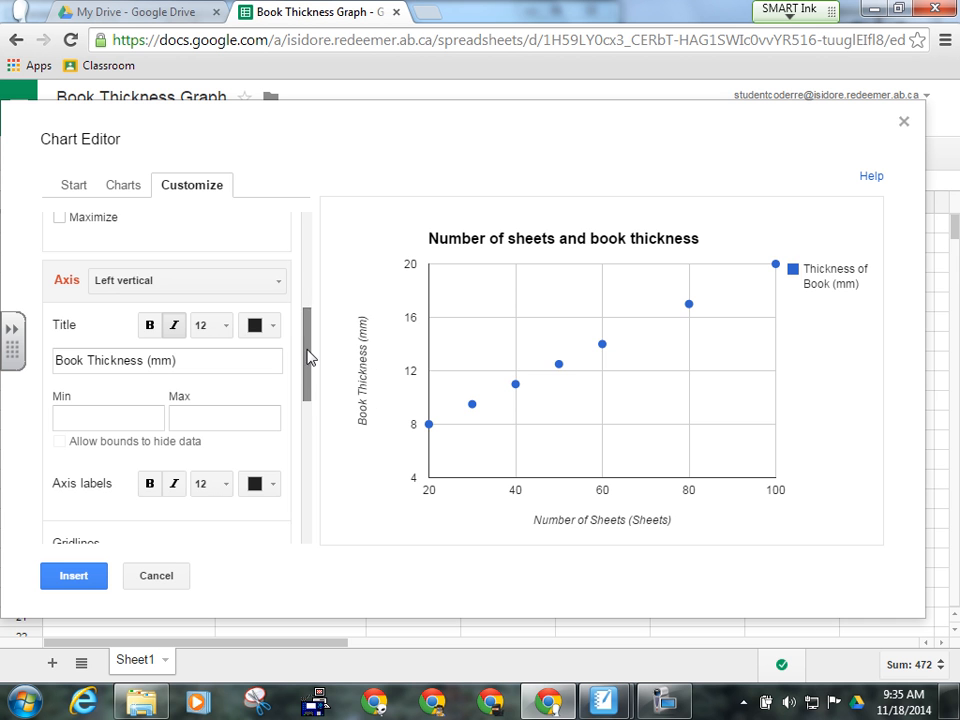
- Add 2 minor gridlines to the left vertical axis
drag(309, 357, 313, 418)
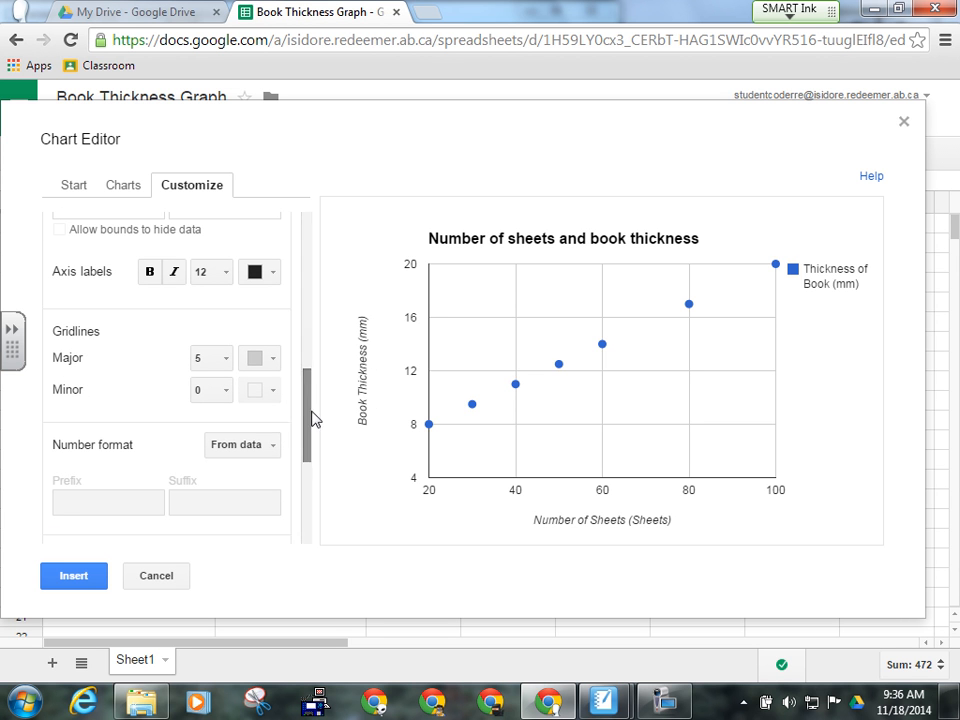
click(227, 394)
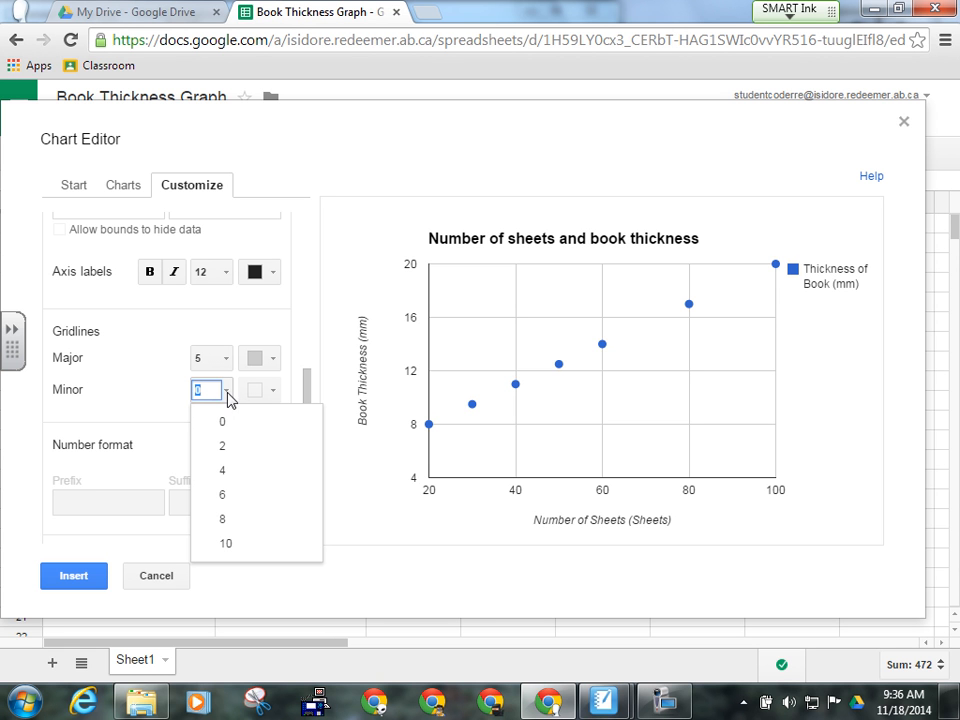
click(222, 446)
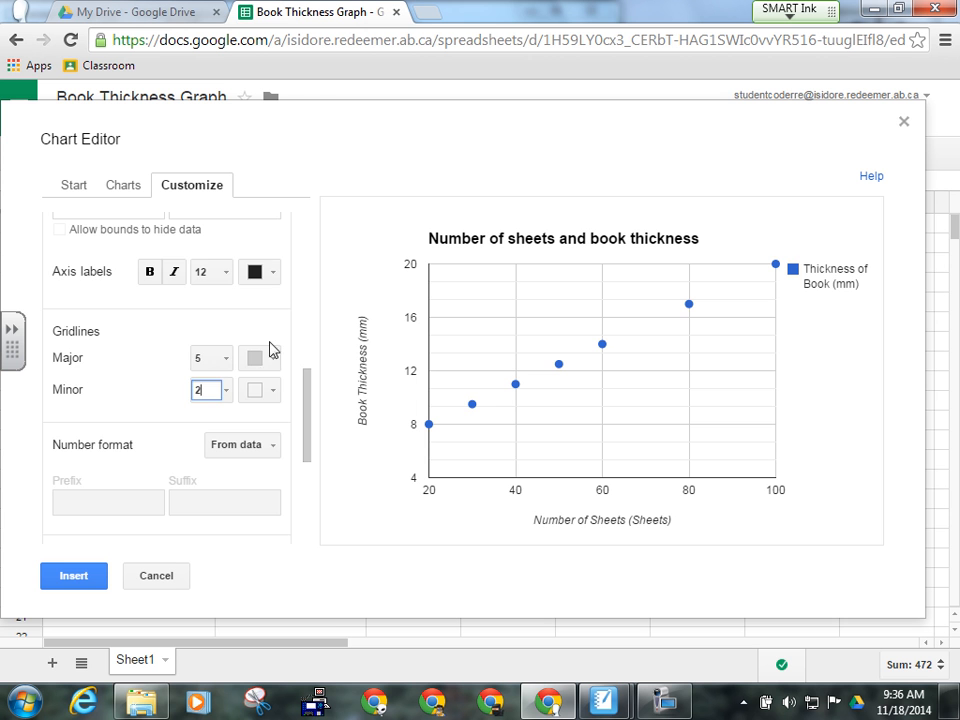
scroll(253, 354, up, 1)
scroll(253, 354, up, 5)
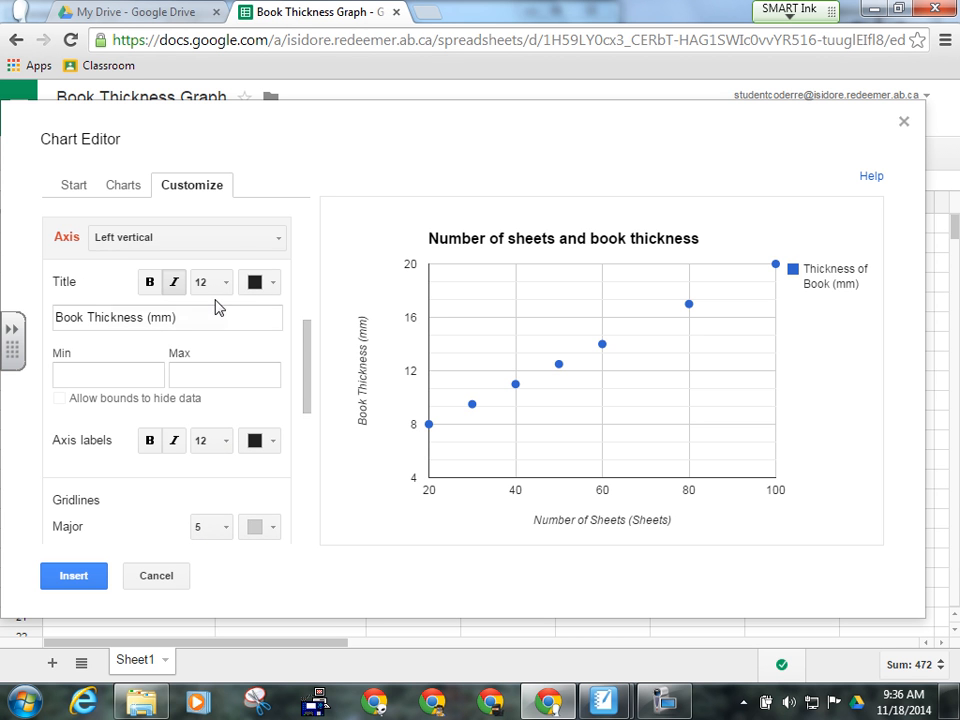
- Add 2 minor gridlines to the horizontal axis as well
click(283, 244)
click(259, 269)
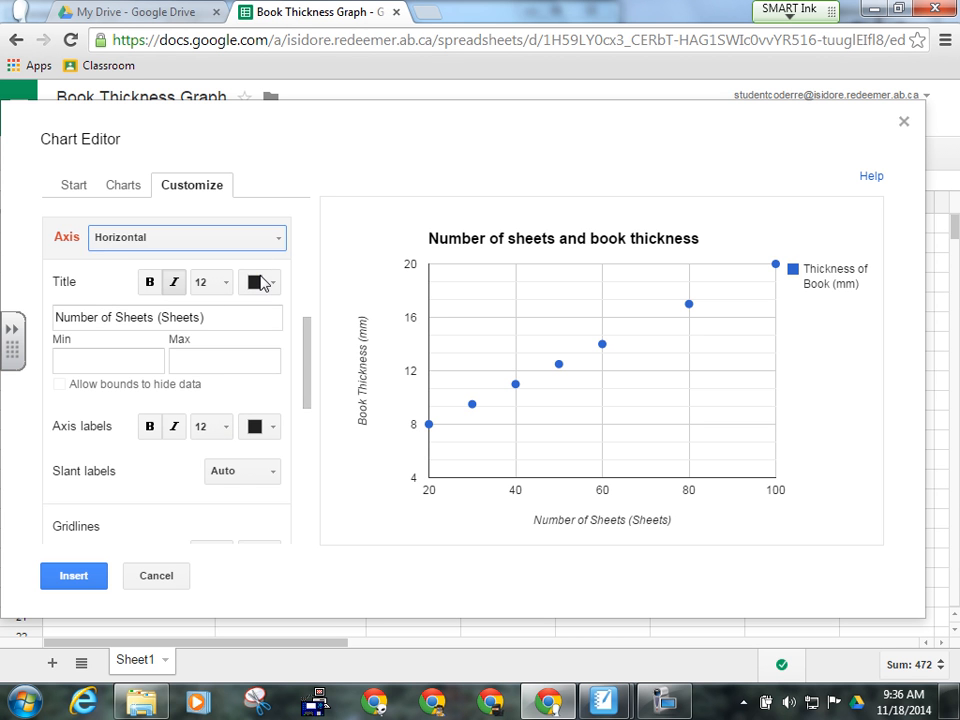
scroll(278, 350, down, 2)
scroll(278, 350, down, 2)
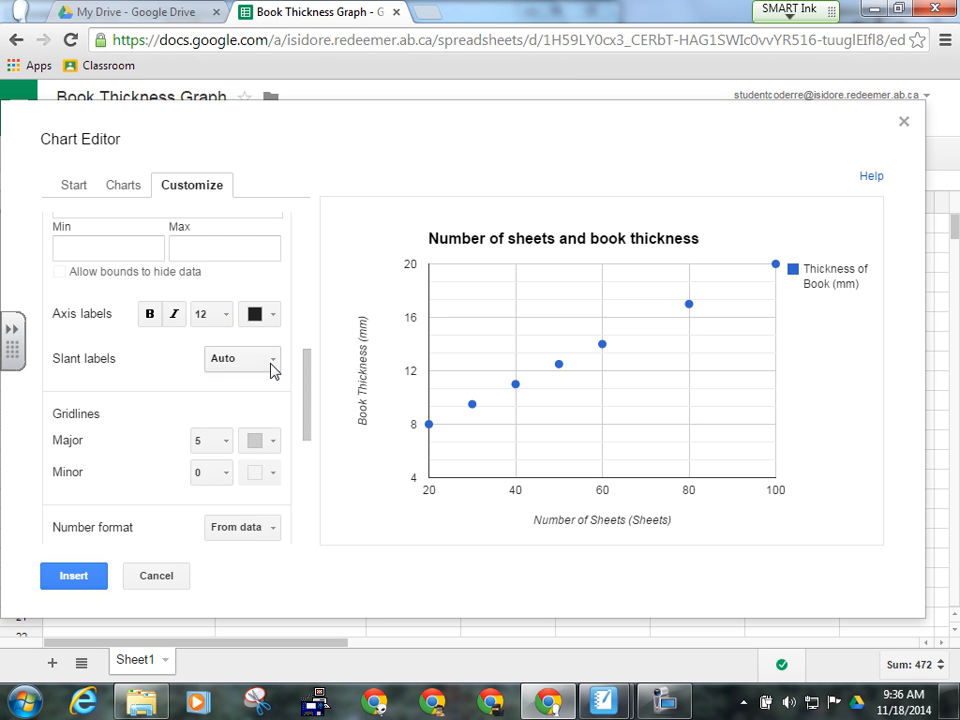
click(210, 474)
click(226, 528)
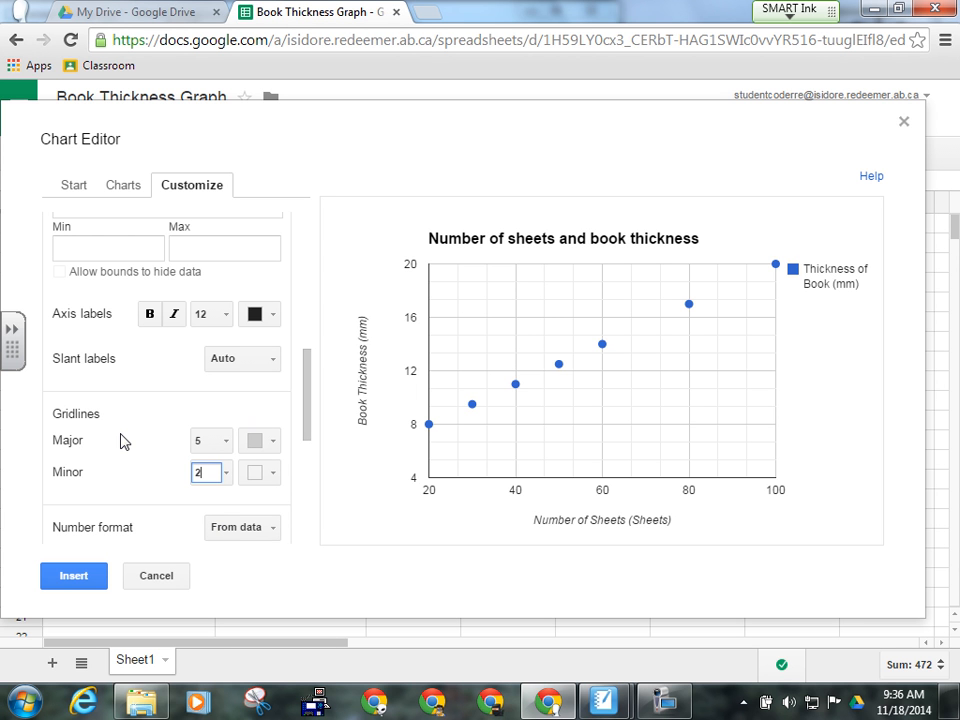
scroll(133, 446, down, 1)
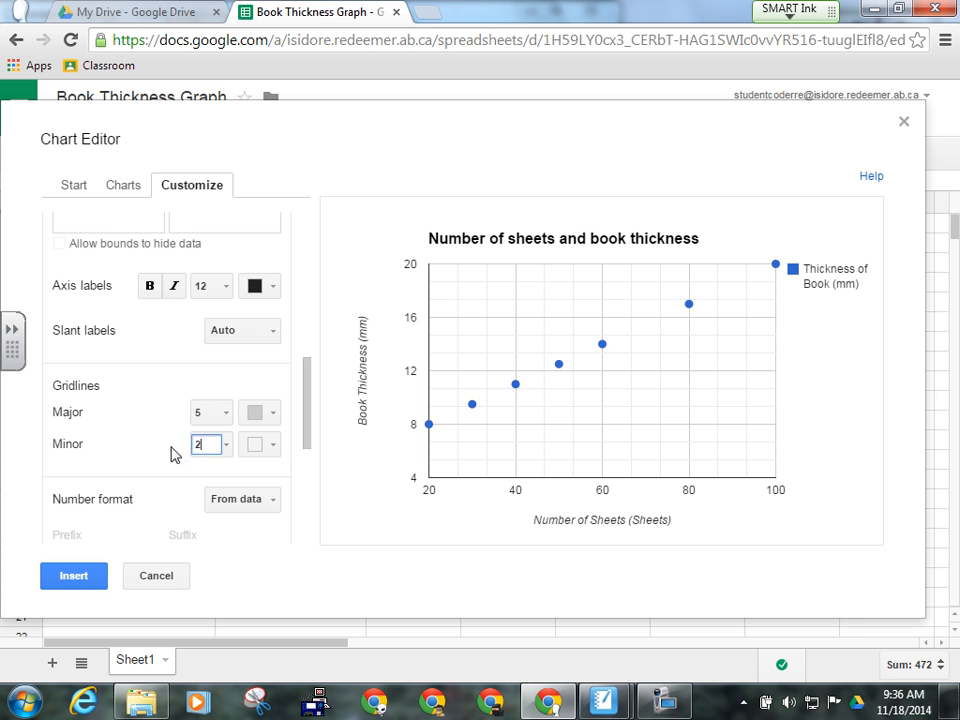
scroll(170, 452, down, 2)
scroll(164, 452, down, 1)
scroll(165, 451, down, 3)
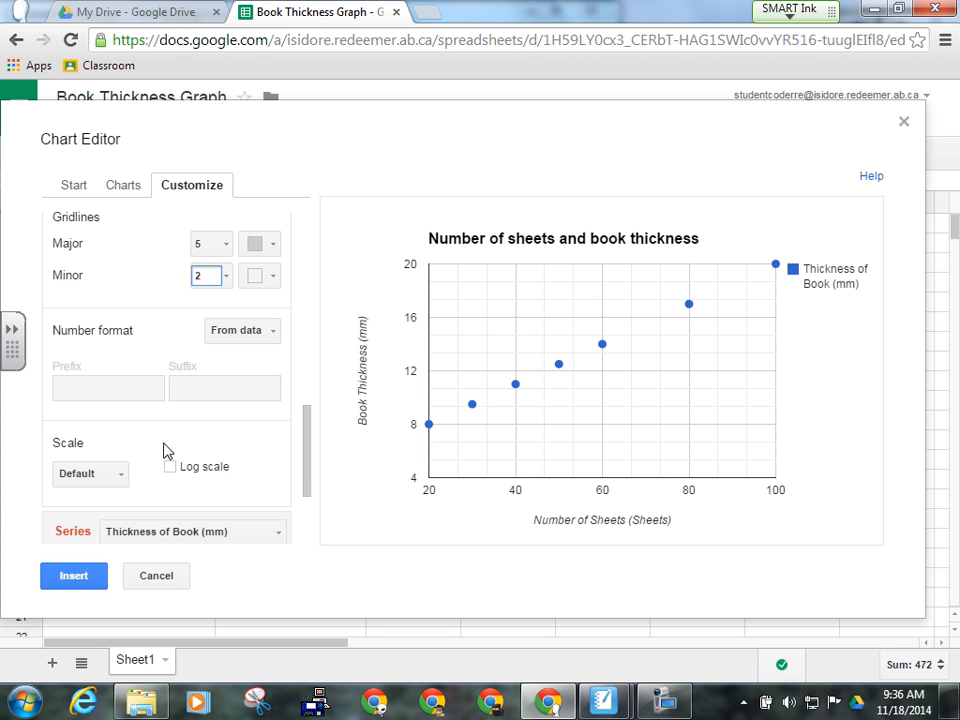
scroll(165, 451, down, 1)
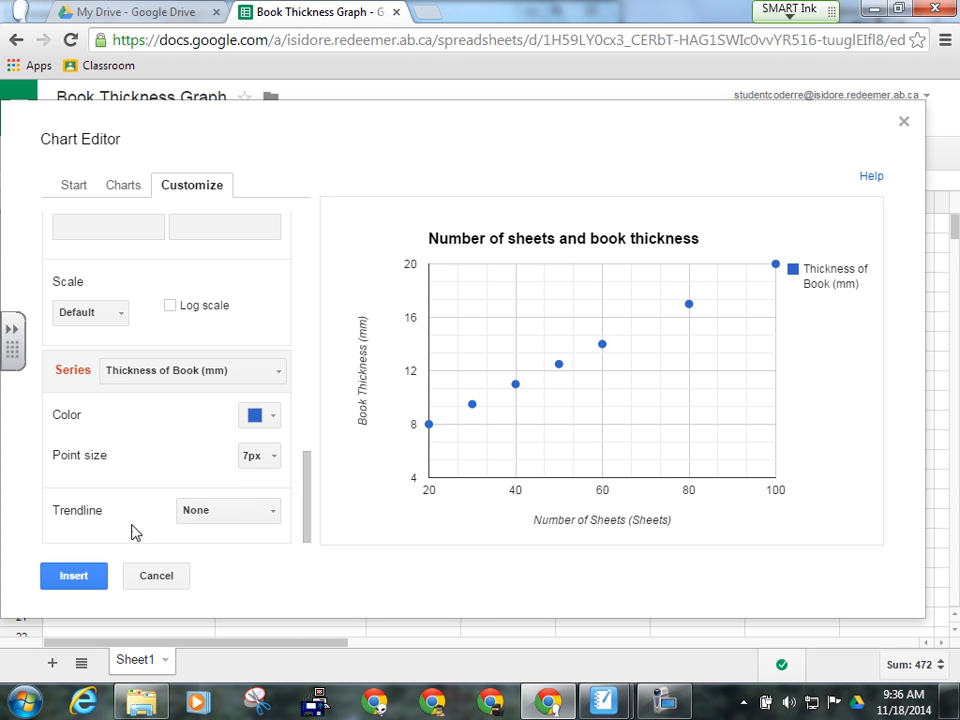
- Add a linear trendline labelled with its equation y = 0.15 * x + 5, then open a new browser tab
click(276, 520)
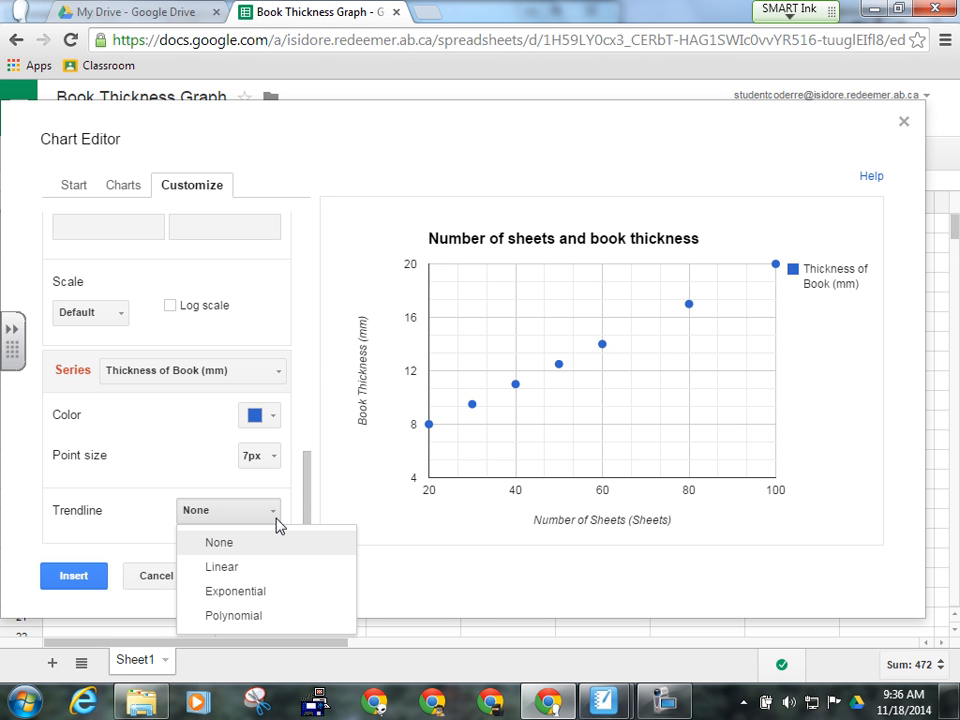
click(227, 568)
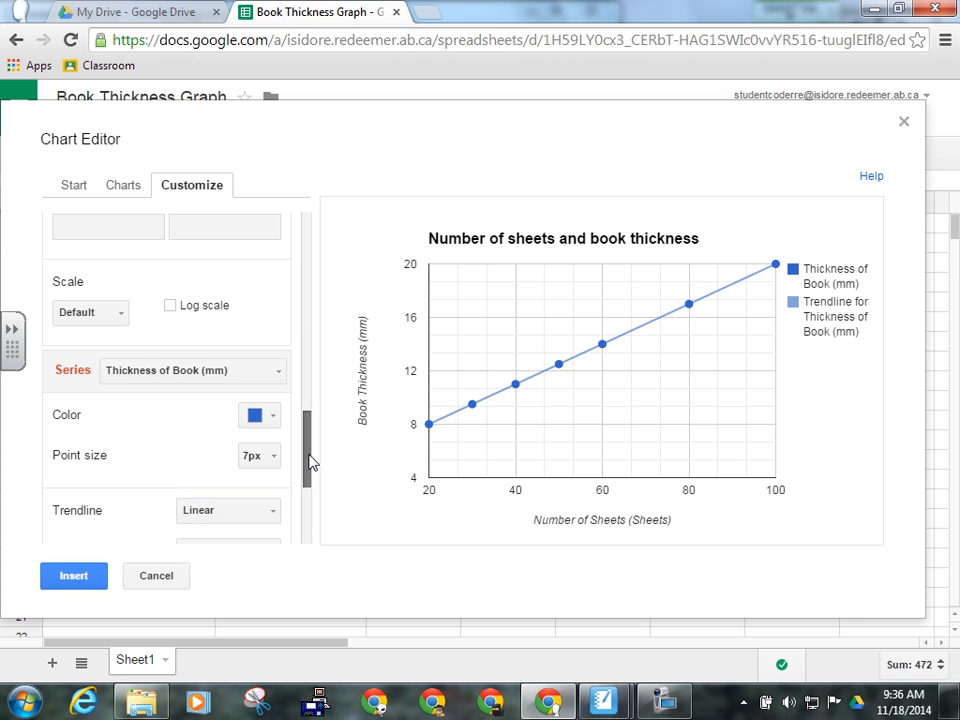
drag(310, 462, 302, 506)
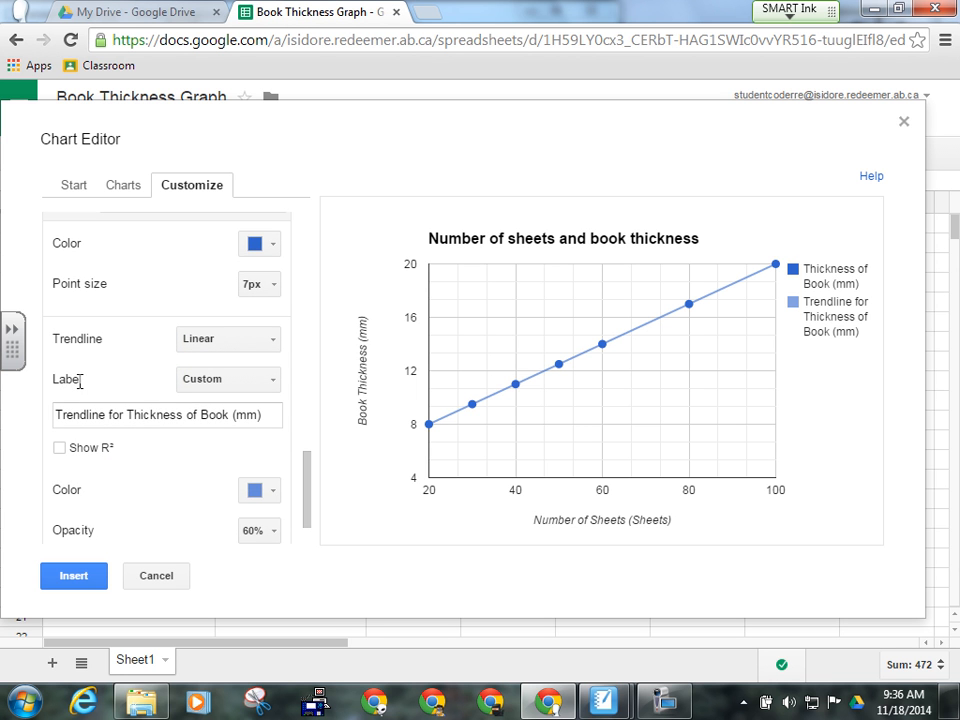
click(271, 384)
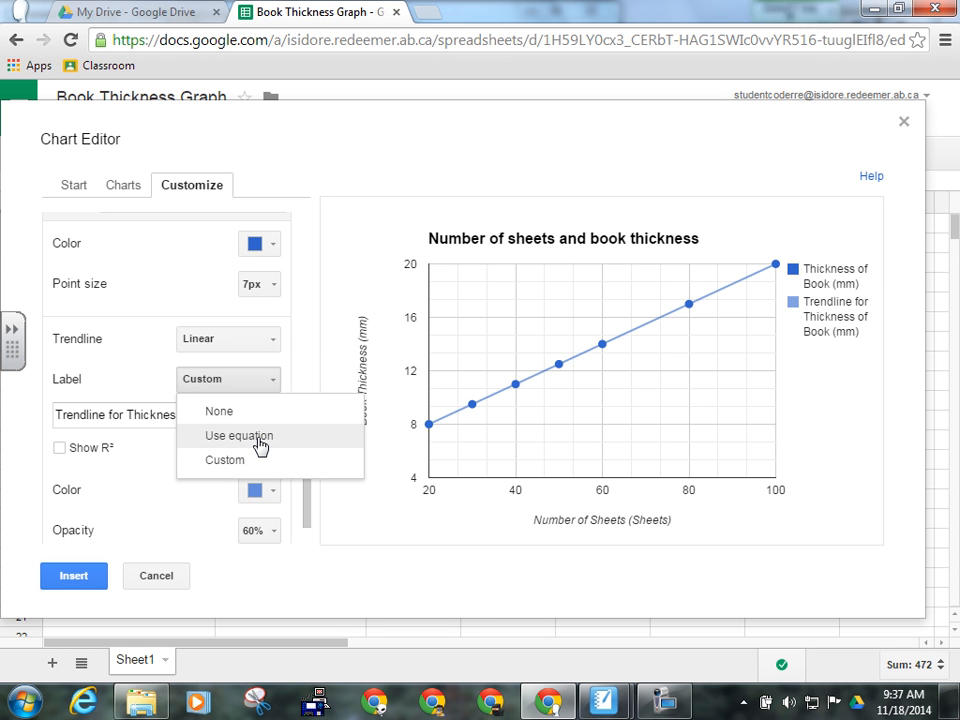
click(259, 446)
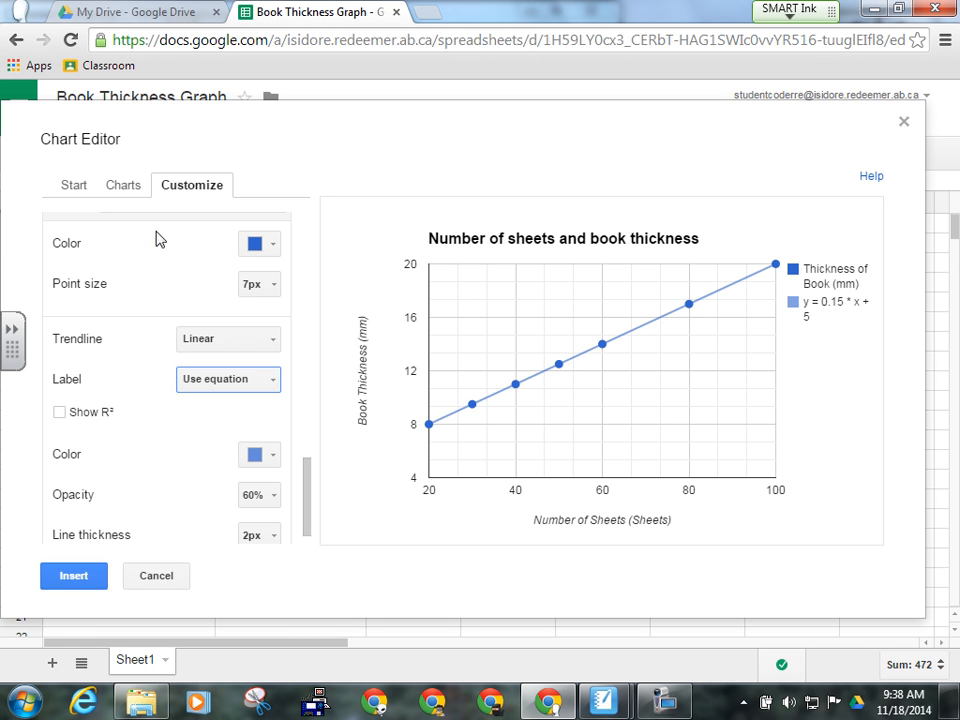
click(428, 12)
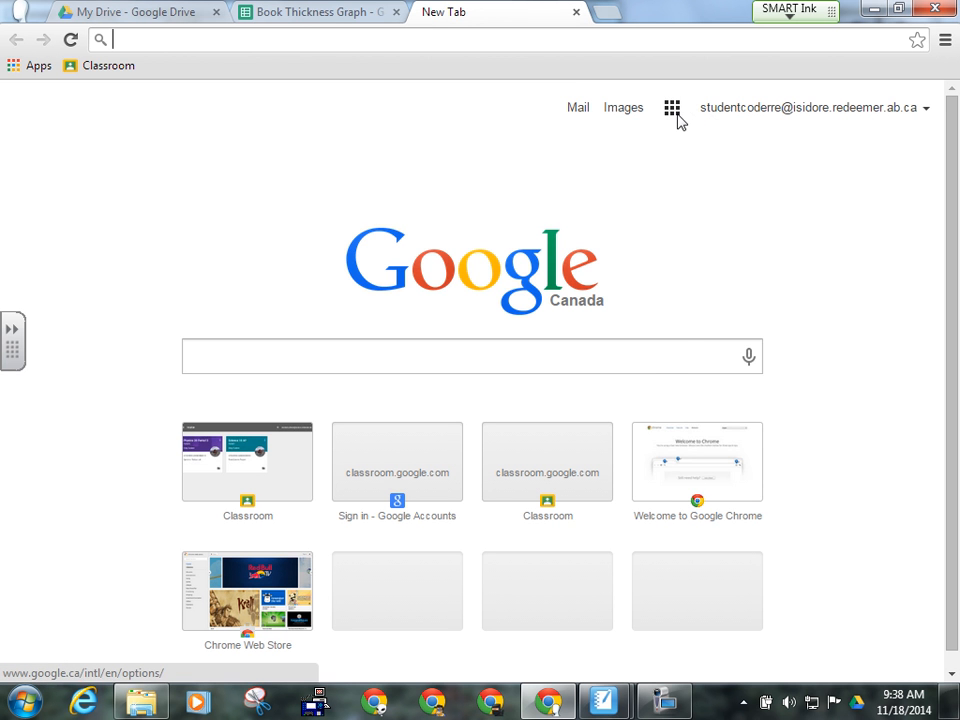
- Create a blank Google Docs document from Drive, then return to the Book Thickness Graph spreadsheet
click(673, 110)
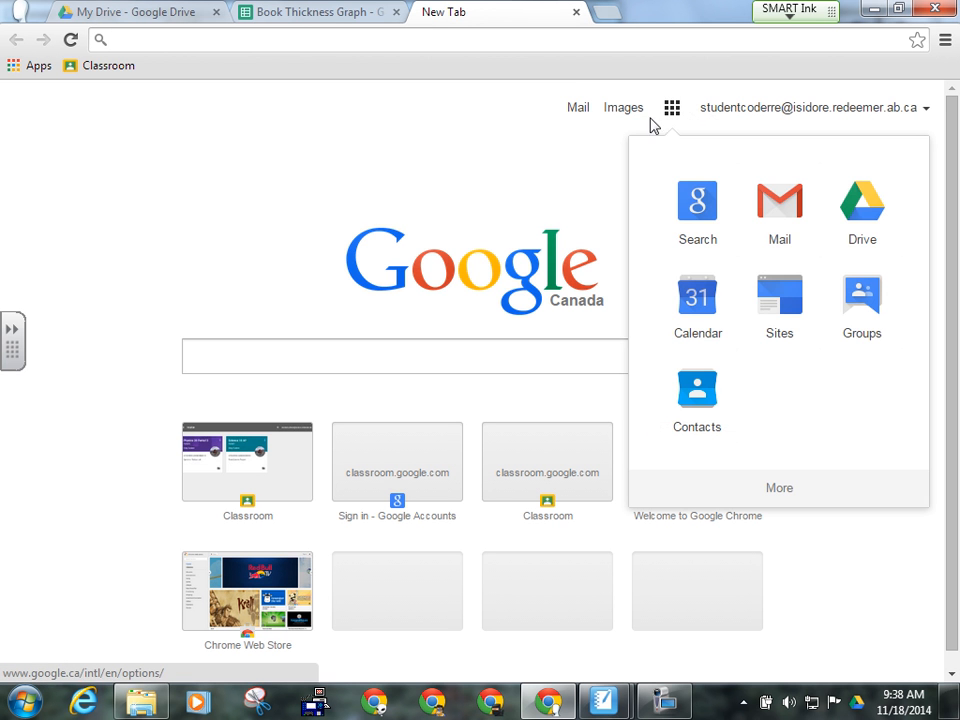
click(873, 232)
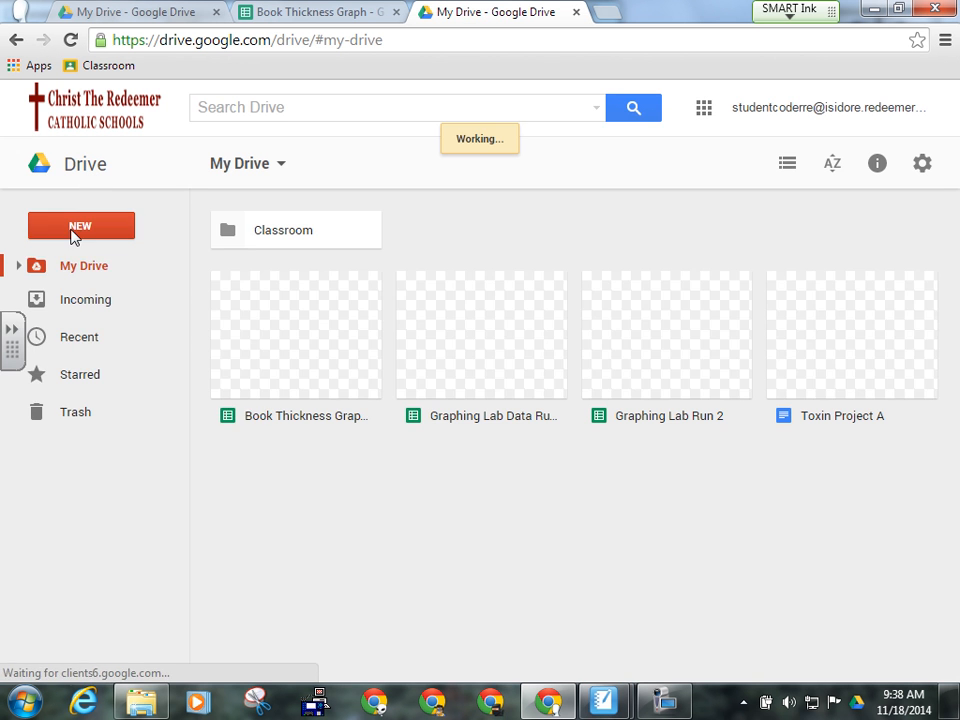
click(71, 234)
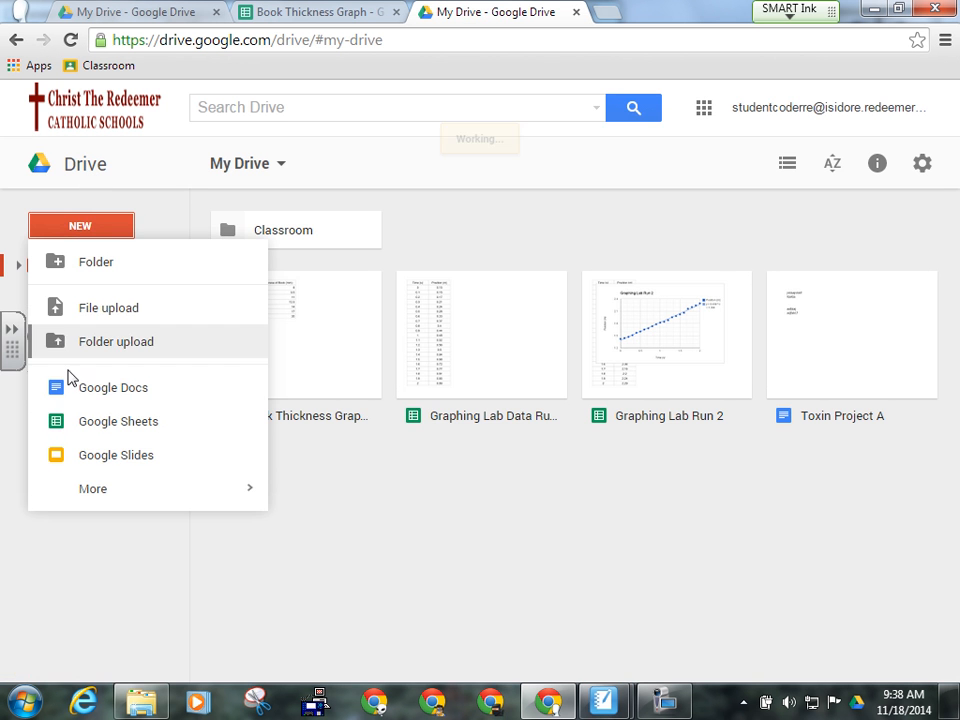
click(92, 392)
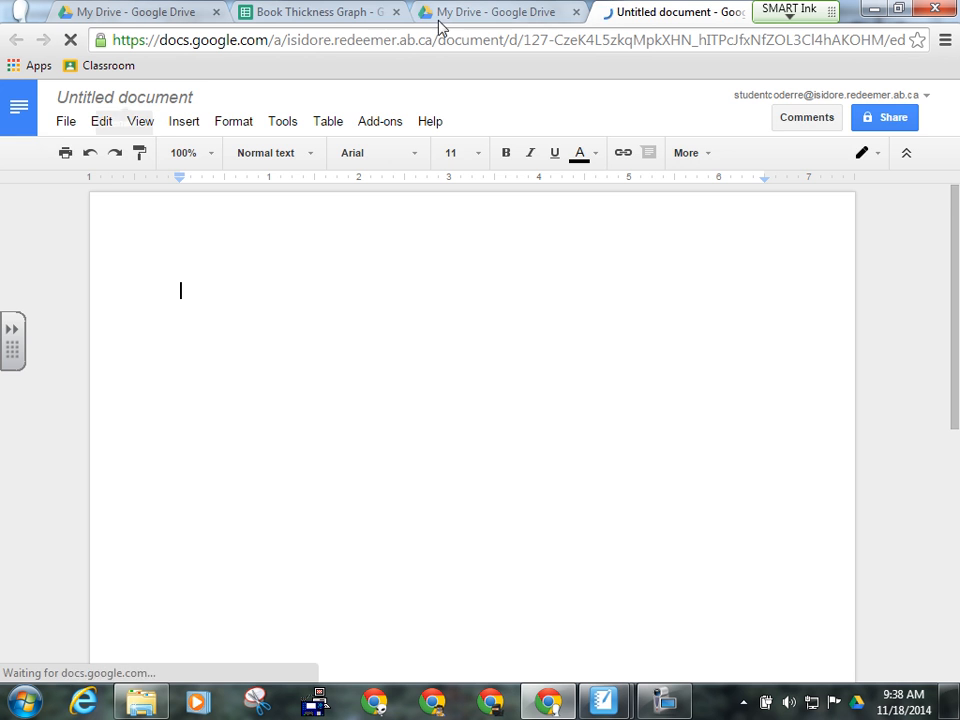
click(342, 15)
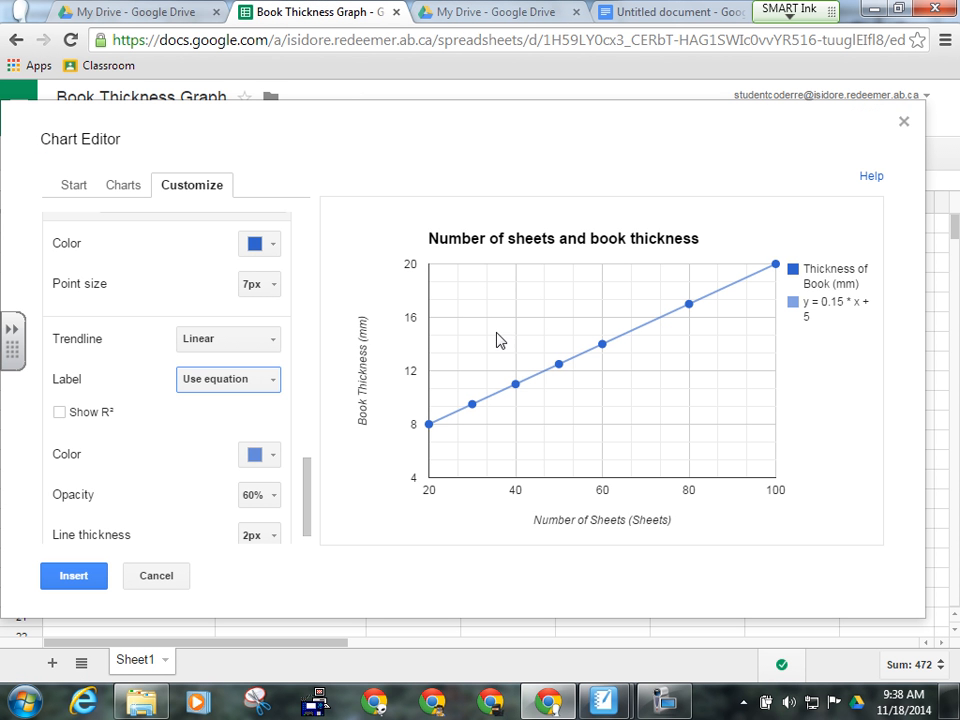
click(493, 293)
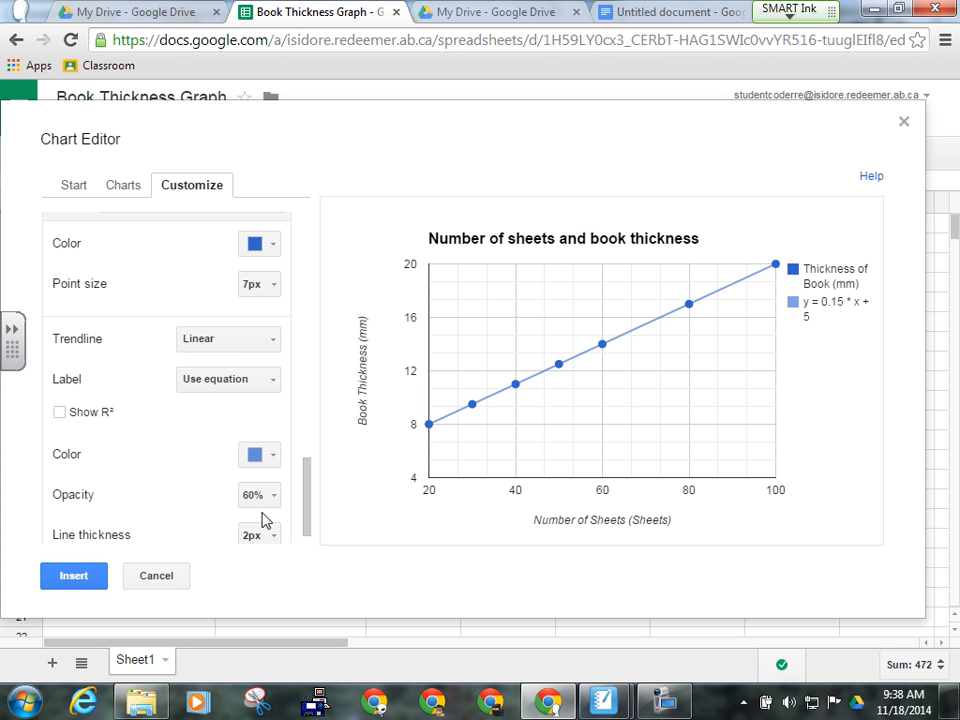
drag(306, 514, 323, 250)
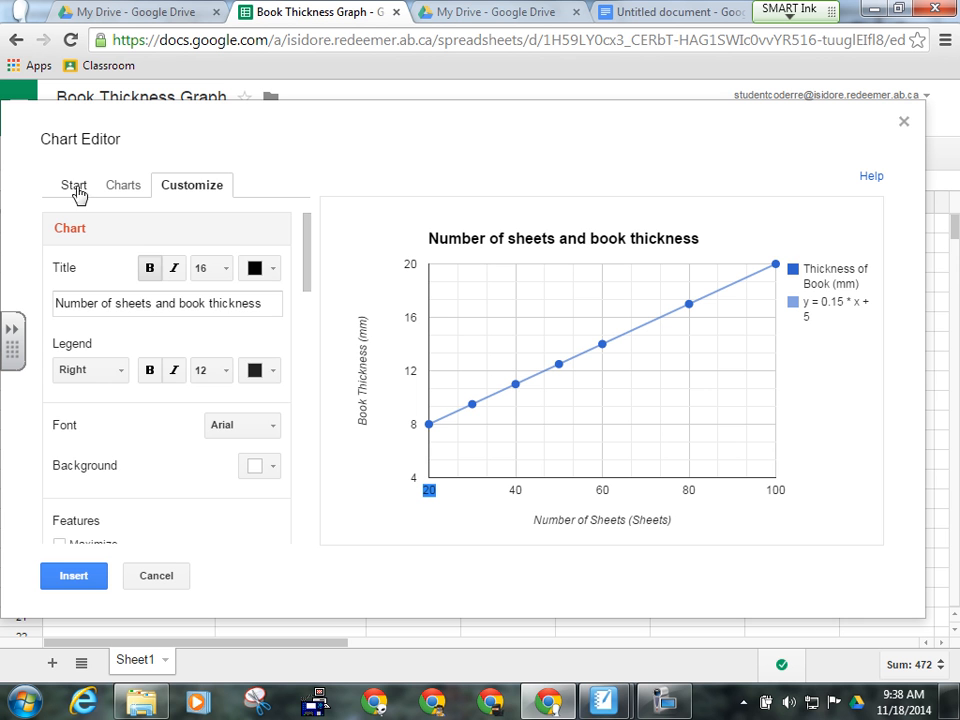
click(122, 186)
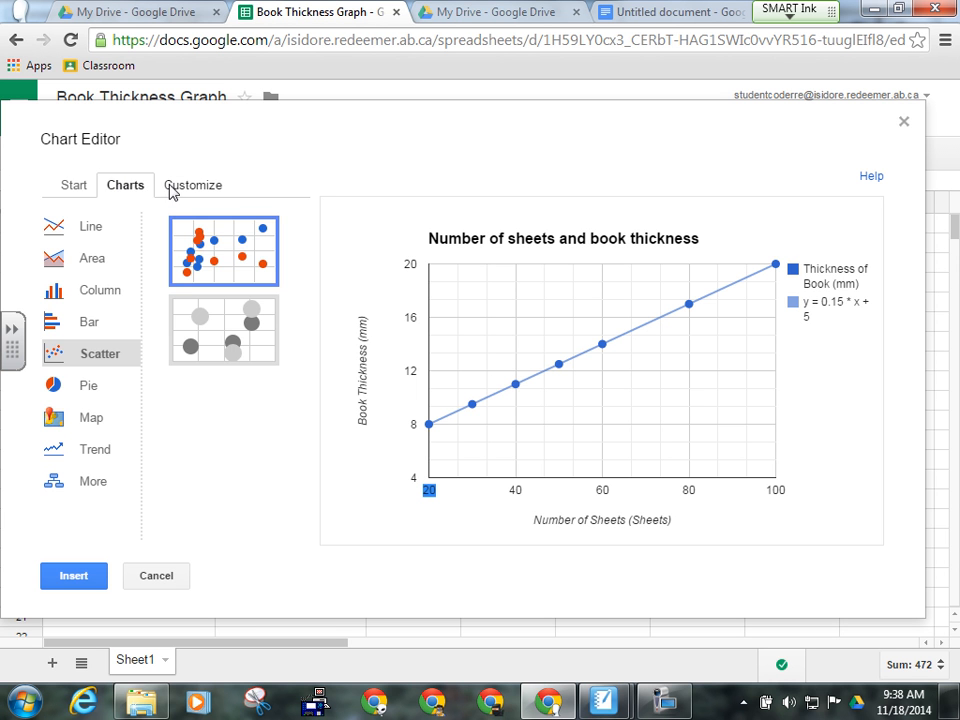
click(174, 189)
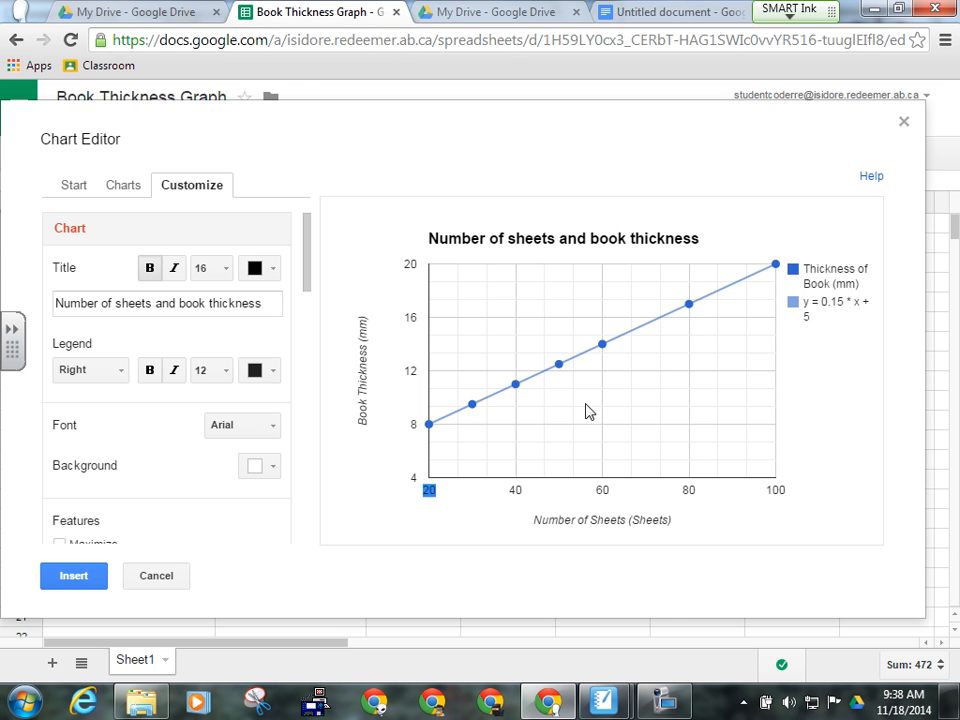
click(650, 12)
text(20)
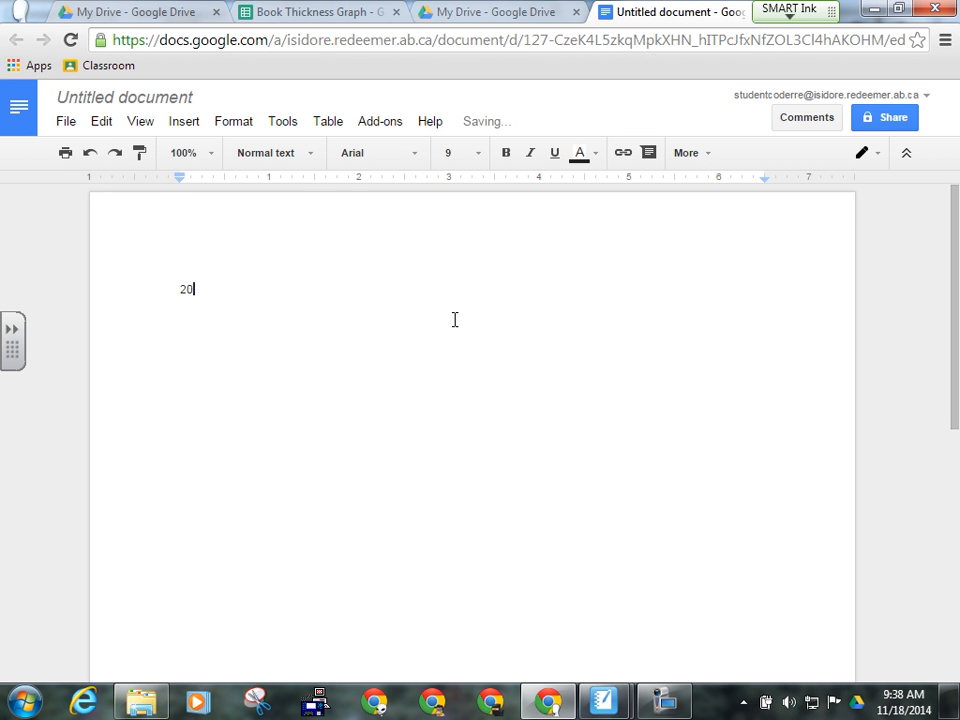
key(BackSpace)
key(BackSpace)
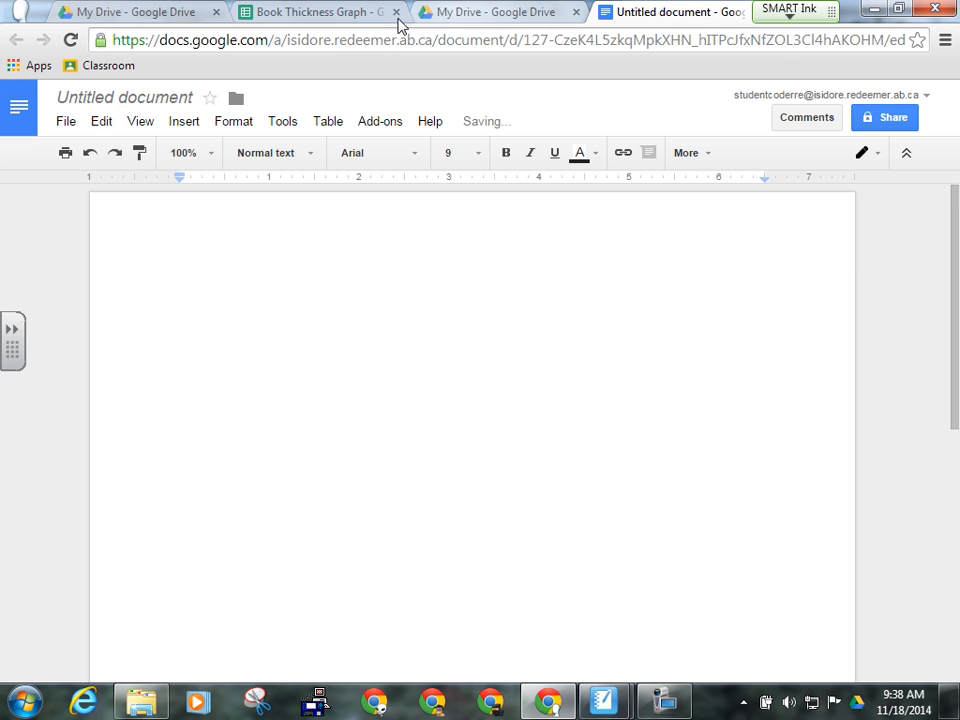
click(343, 14)
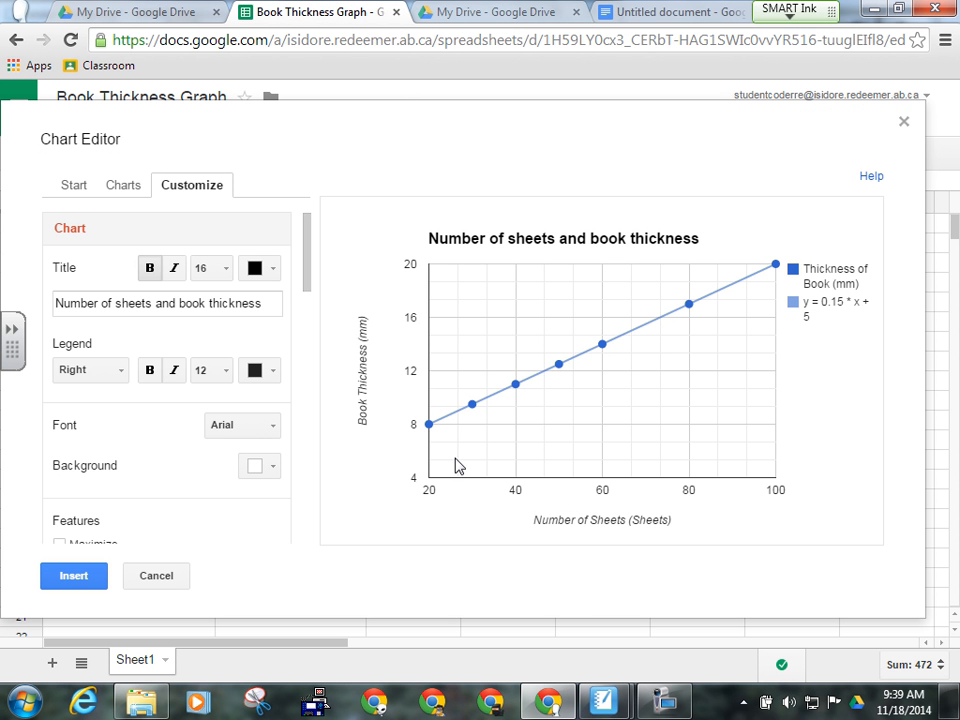
- Insert the finished trendline chart with its equation onto Sheet1
double_click(524, 311)
click(664, 702)
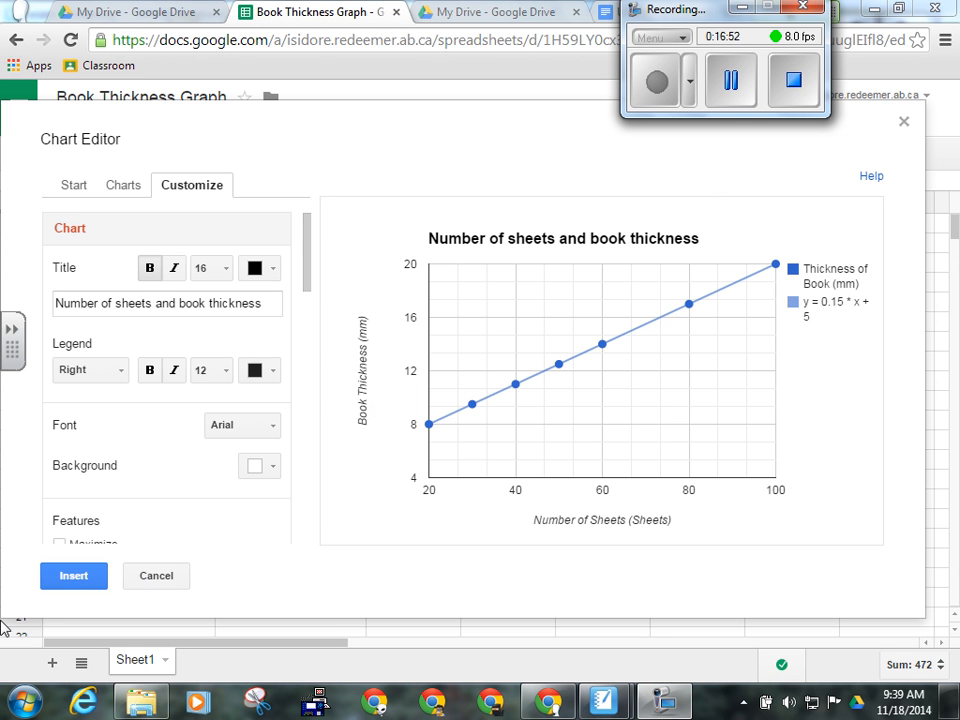
click(74, 579)
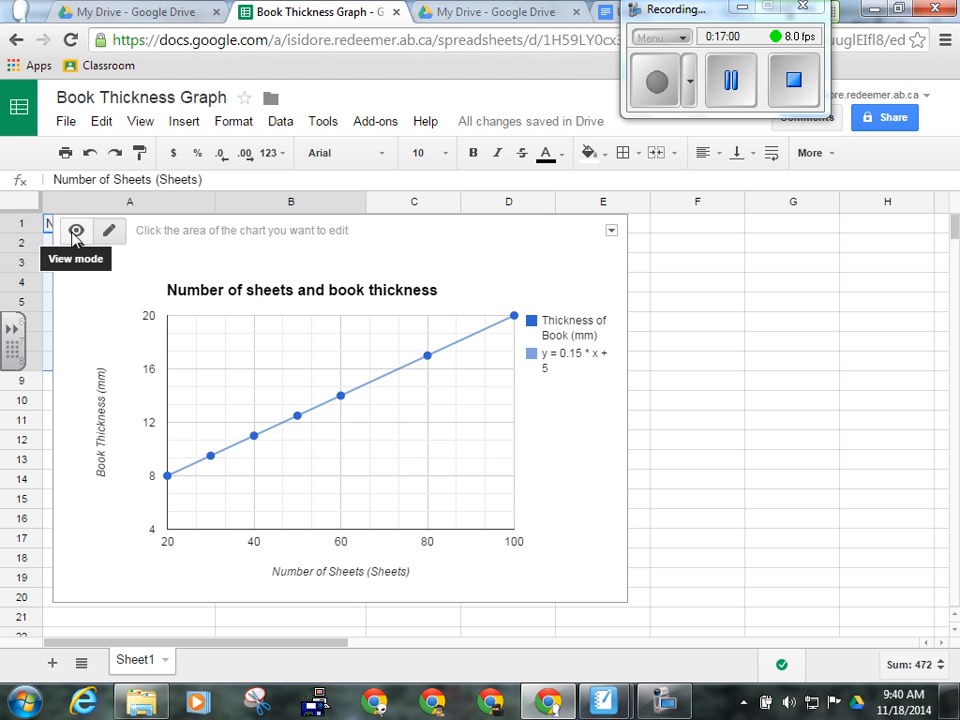
- Copy the chart and switch to the Untitled document
click(611, 232)
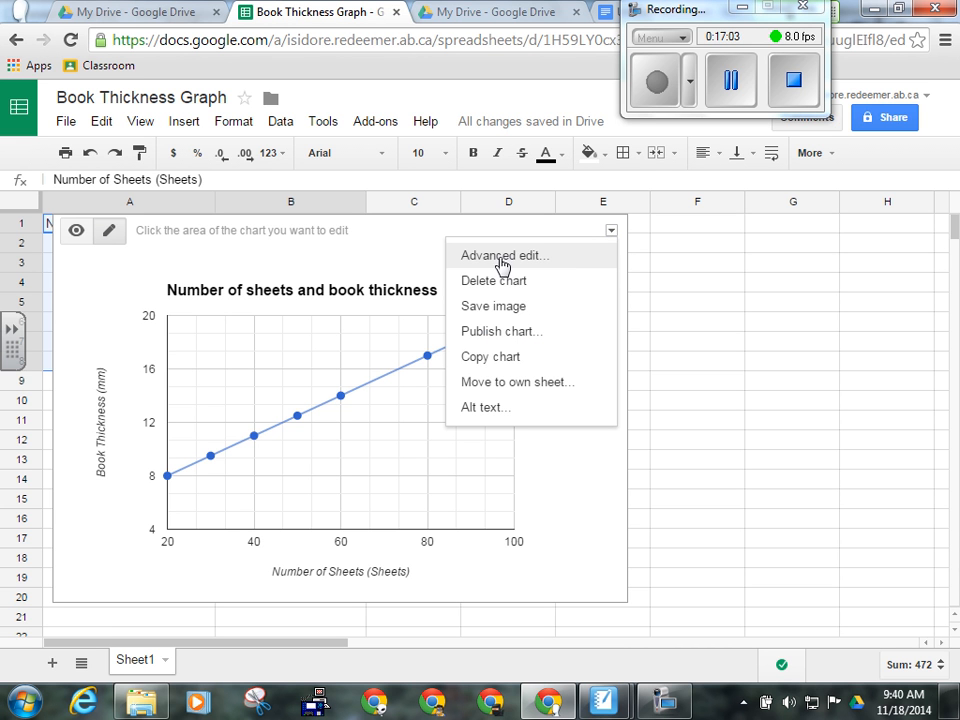
click(491, 357)
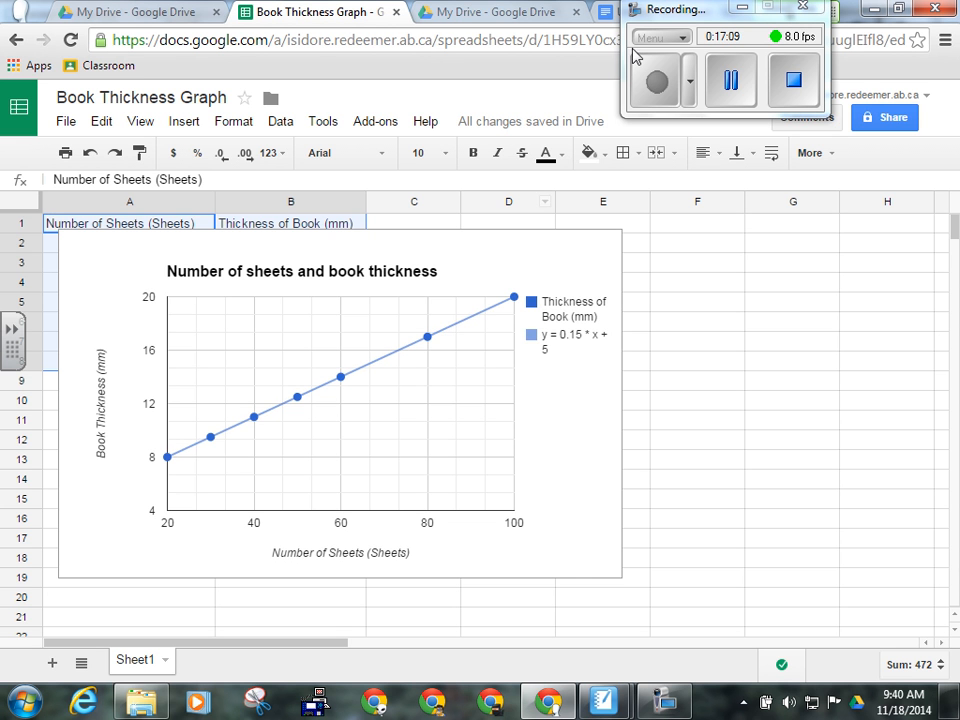
click(610, 12)
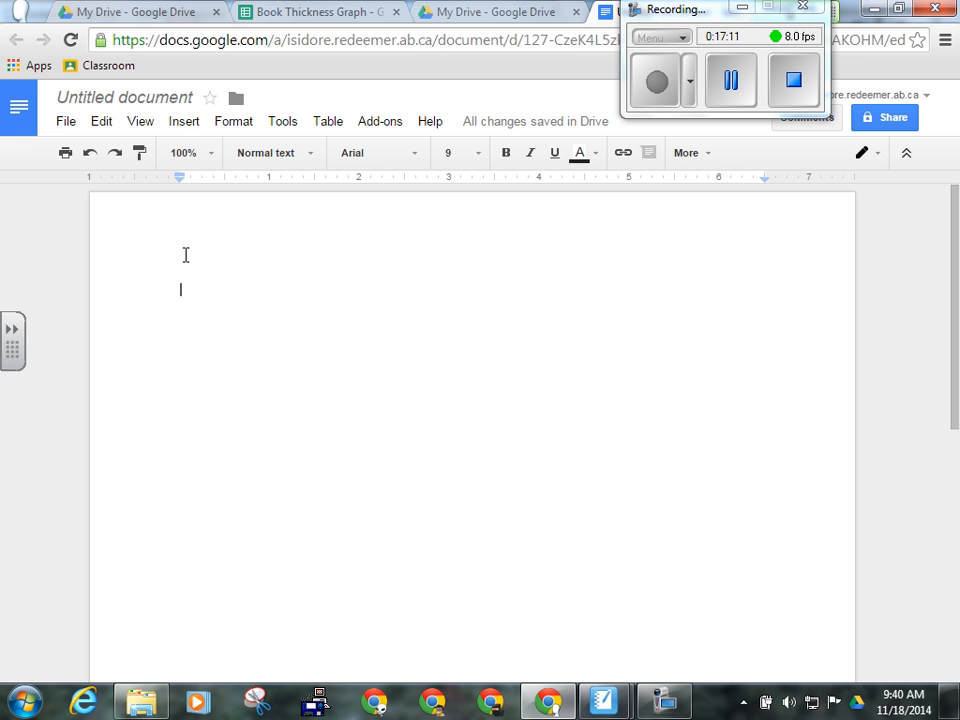
- Paste the copied book thickness trendline chart into the Untitled document, then return to the spreadsheet
click(104, 123)
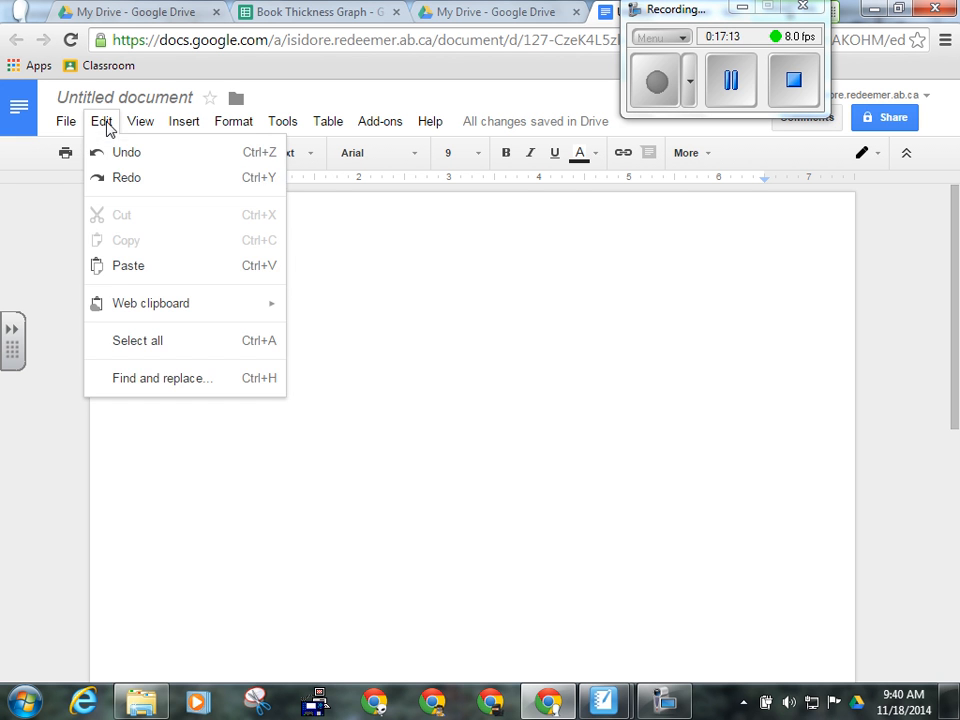
click(122, 266)
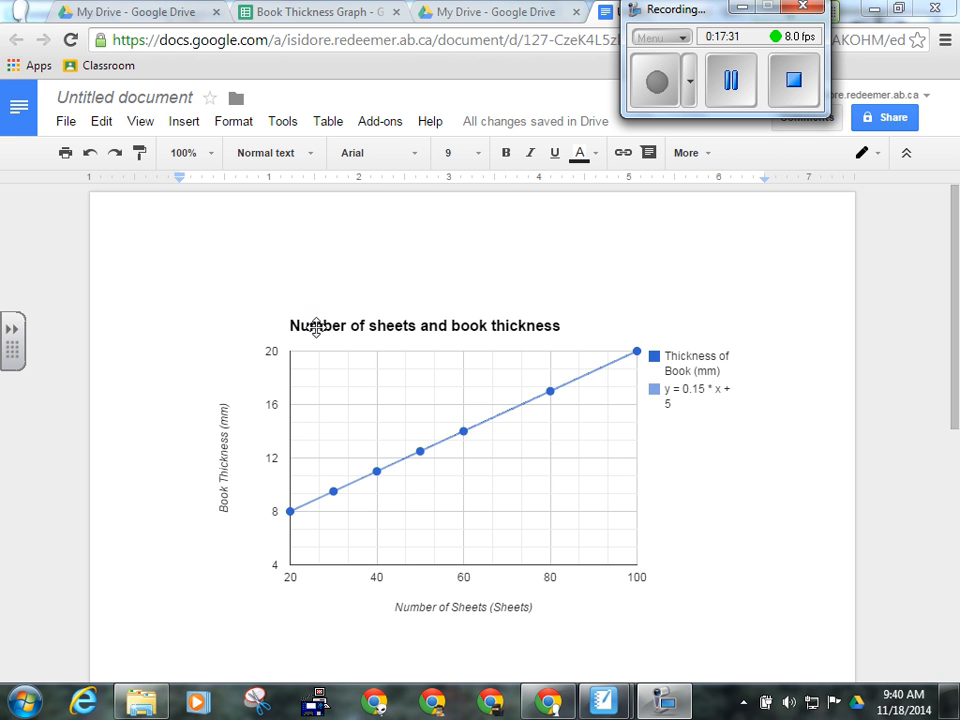
click(348, 13)
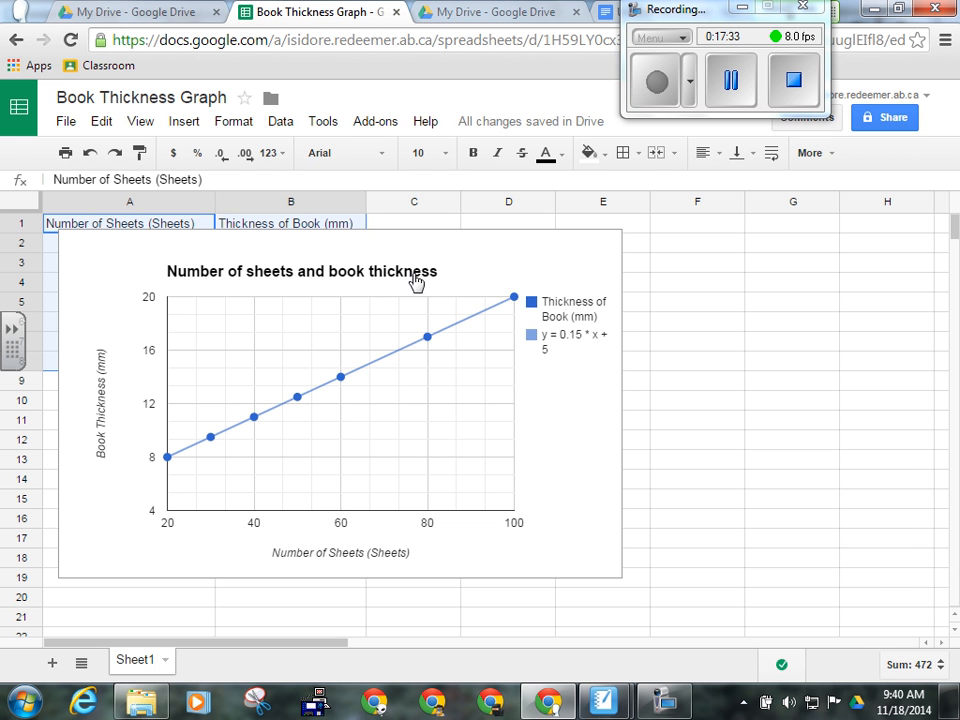
- Move the chart right of columns A–B, copy the A1:B8 data, and return to the document
click(574, 272)
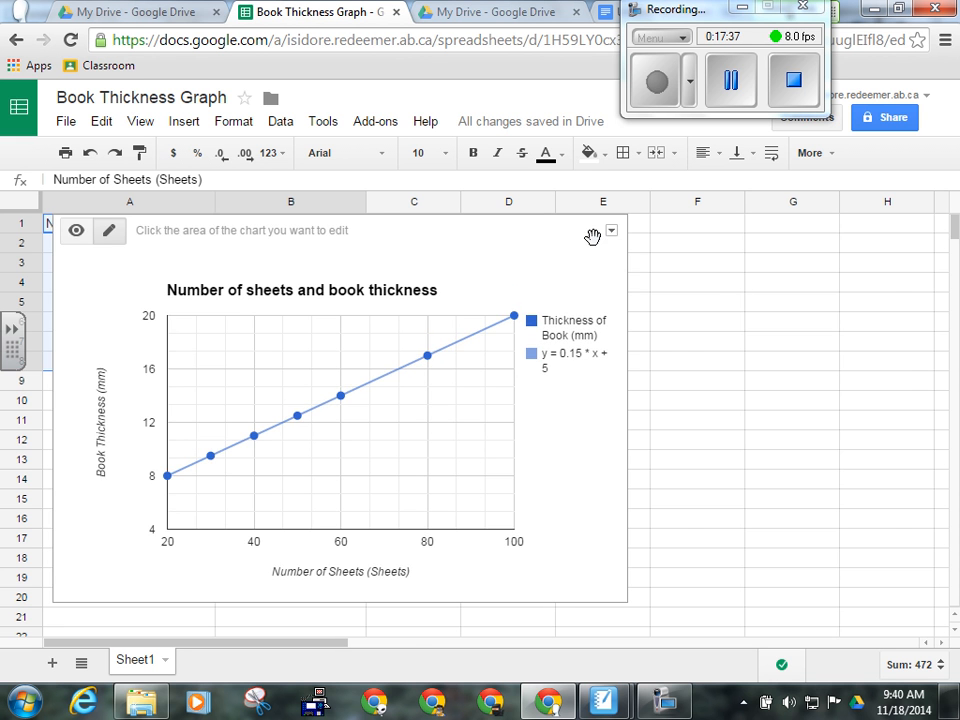
drag(598, 236, 955, 263)
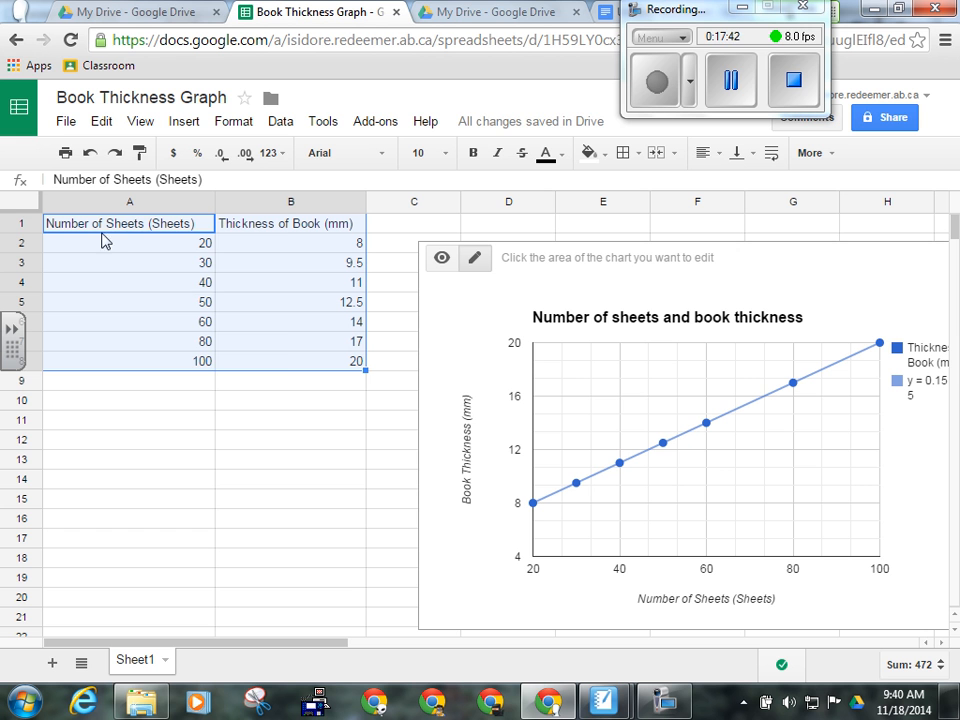
click(103, 122)
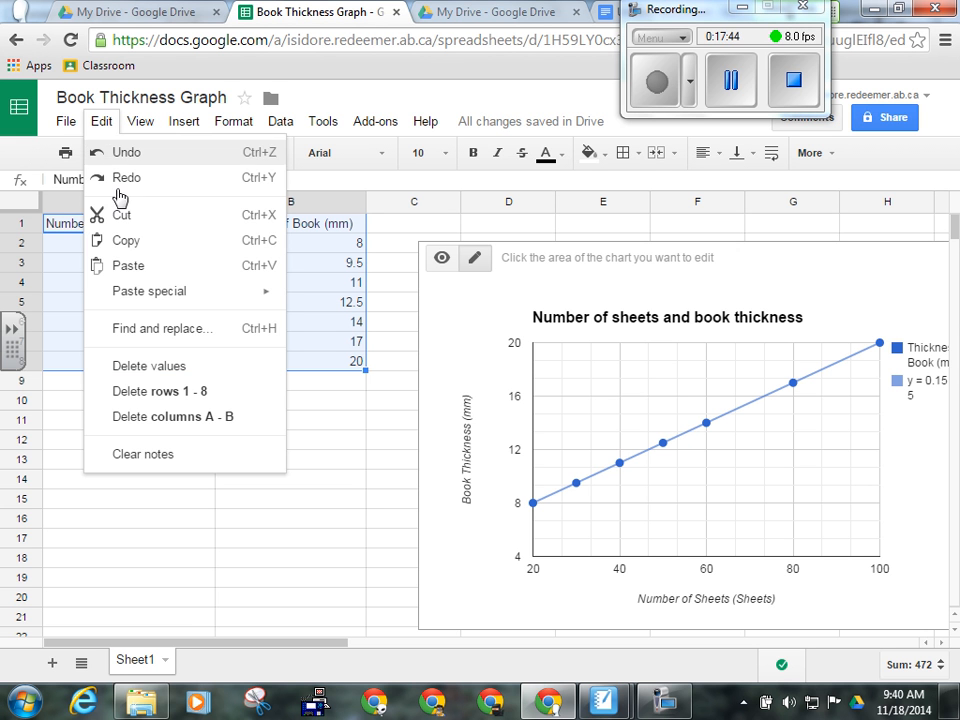
click(126, 243)
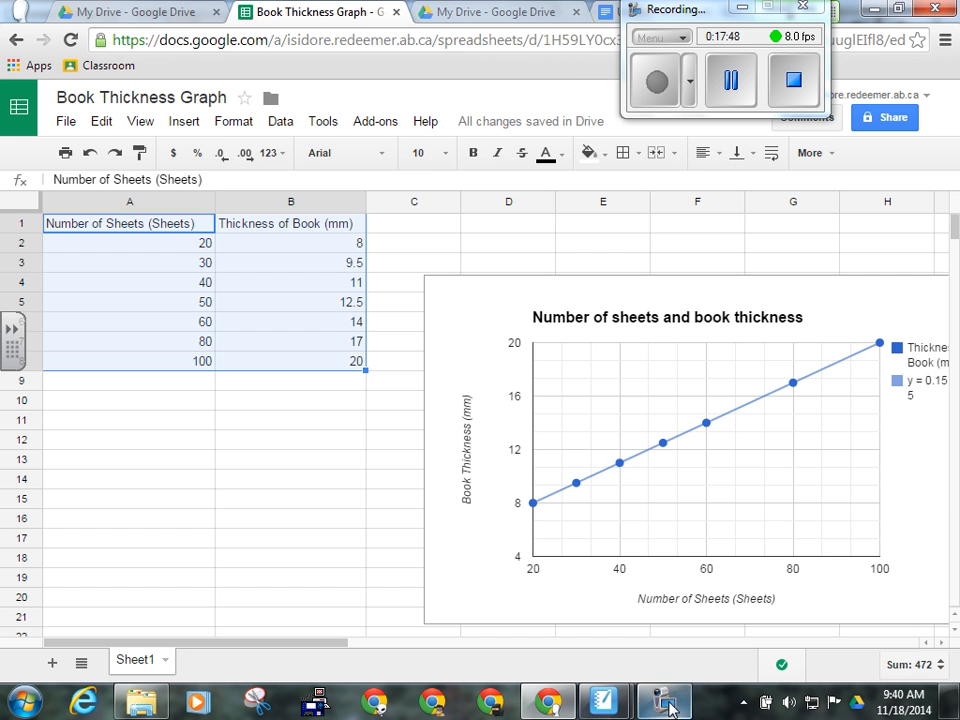
click(606, 12)
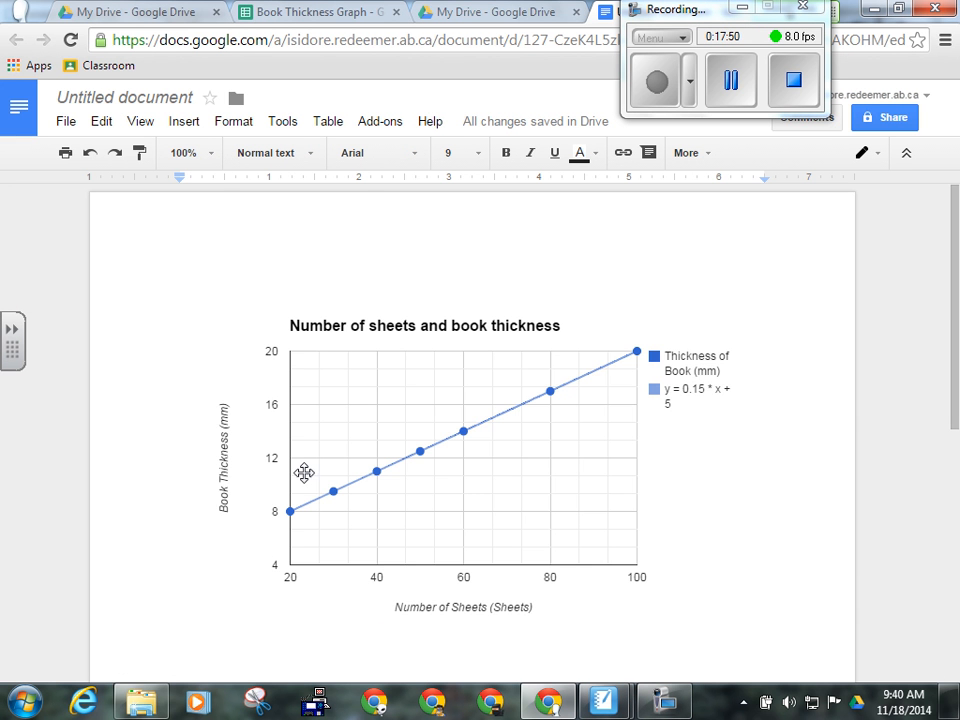
- Paste below the chart in the document and delete the duplicate chart that appears
scroll(385, 489, down, 3)
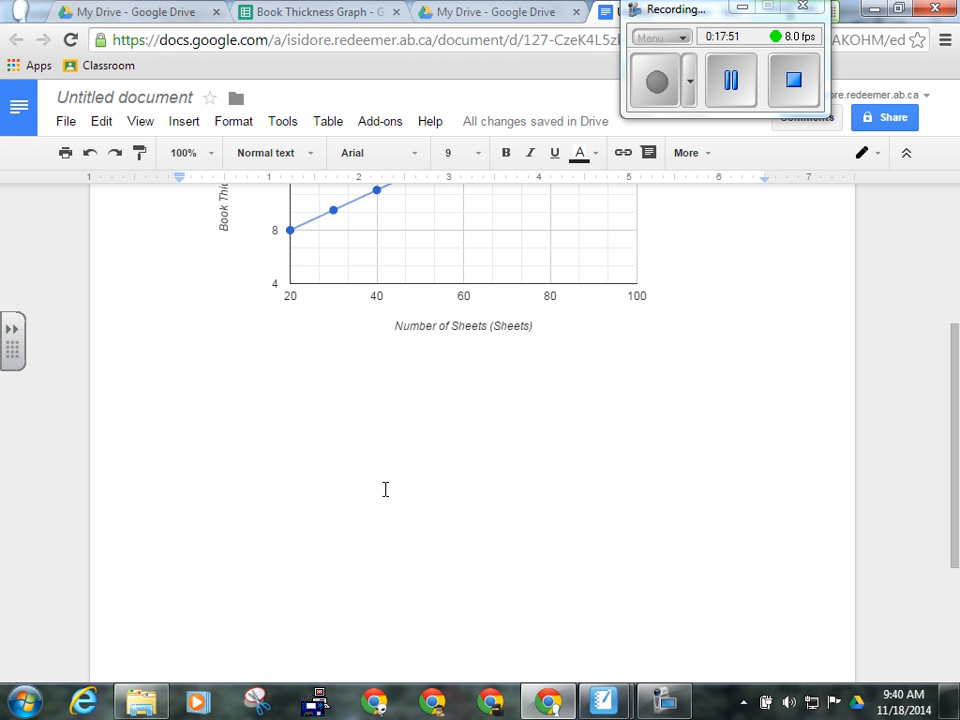
click(660, 444)
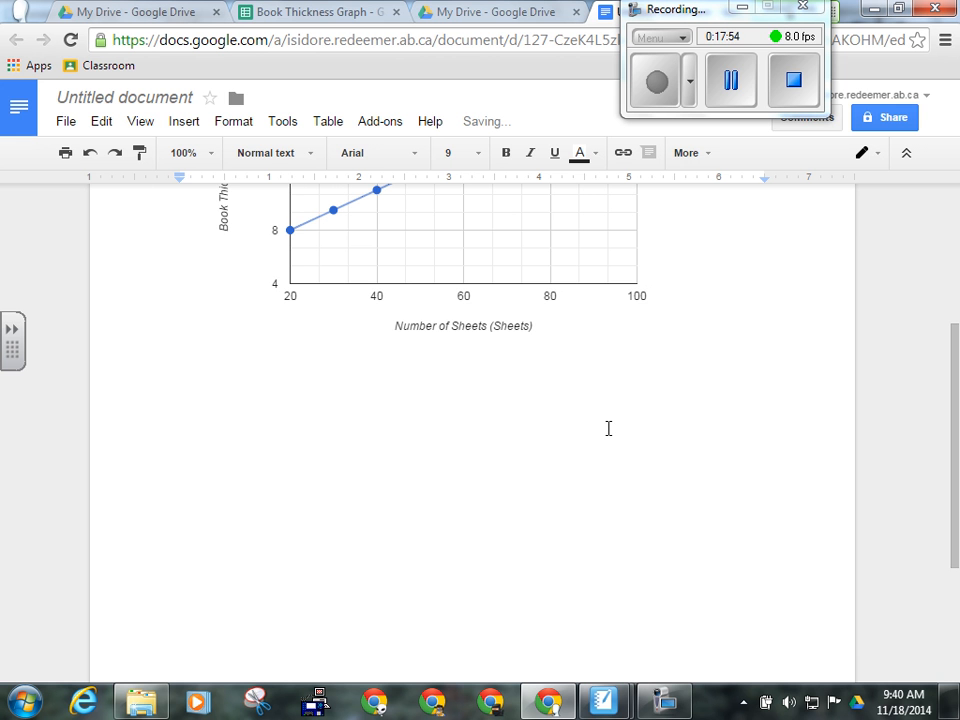
key(ctrl+v)
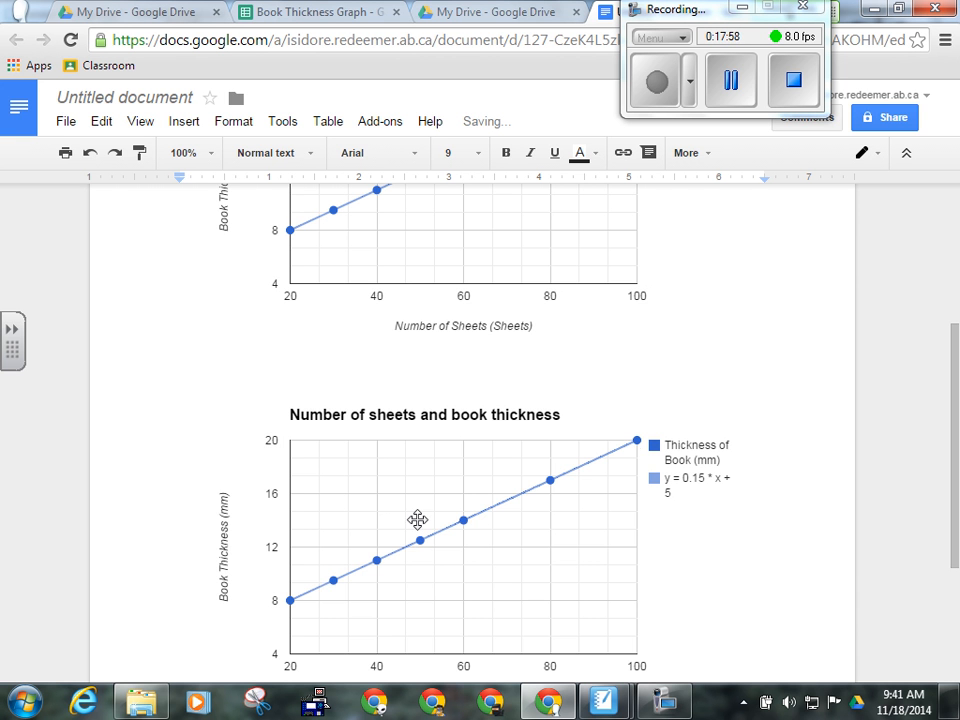
click(417, 519)
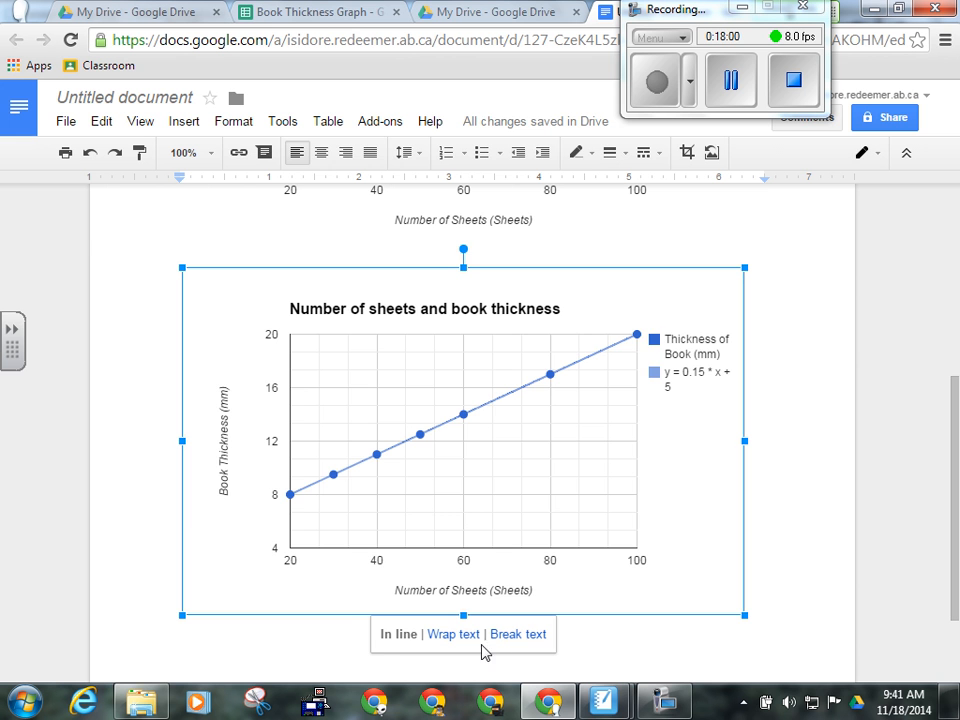
key(Delete)
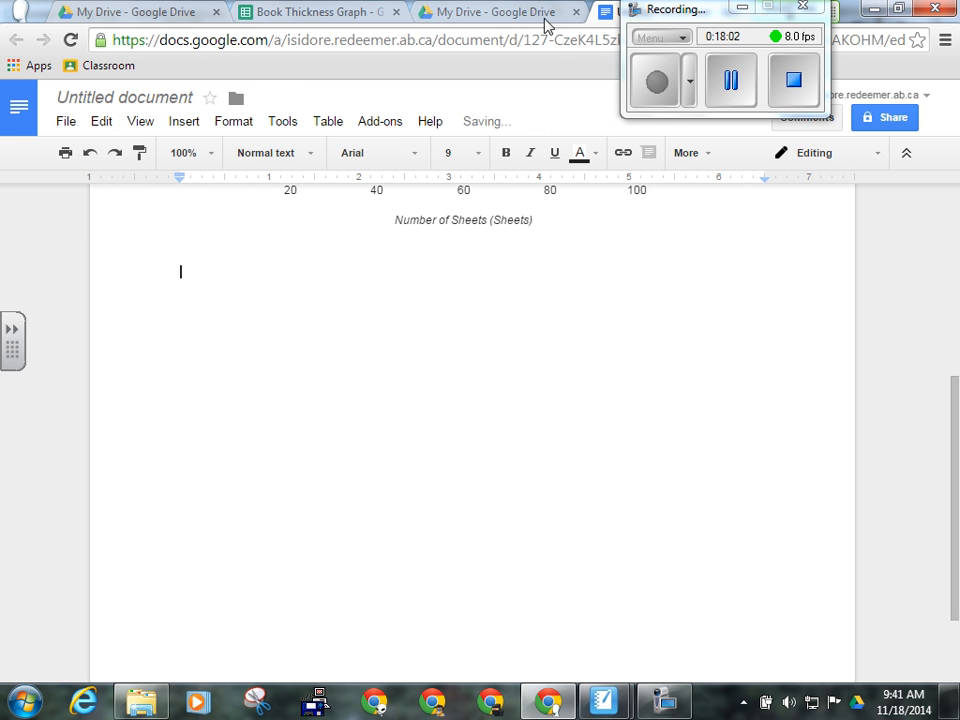
- Switch back to the Book Thickness Graph spreadsheet
click(322, 16)
click(752, 80)
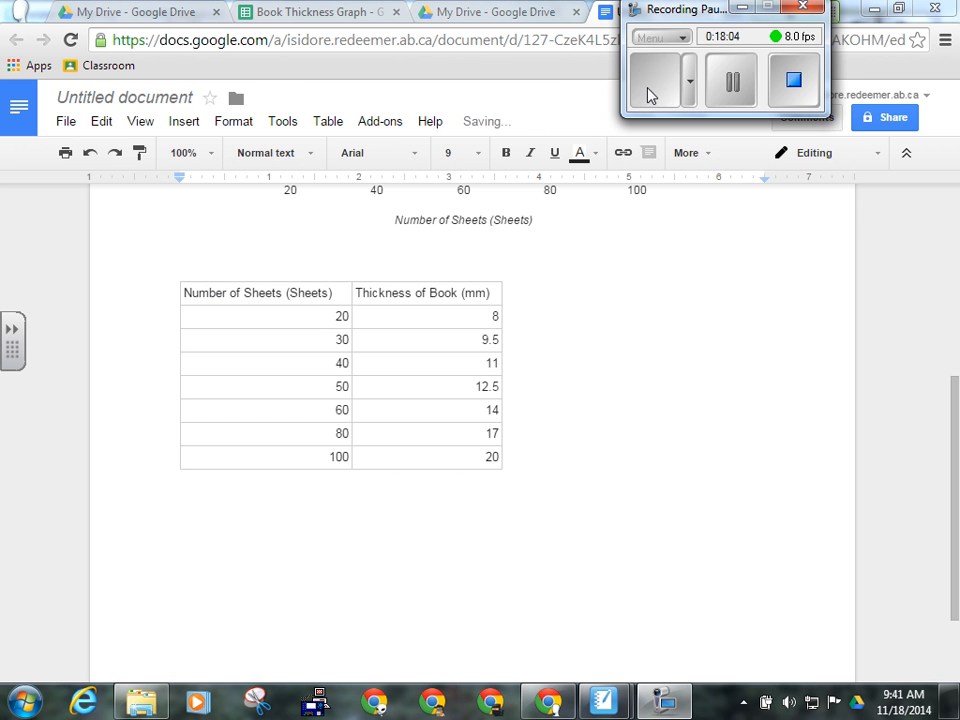
click(649, 94)
- Select the book thickness data A1:B8 in the spreadsheet
click(349, 18)
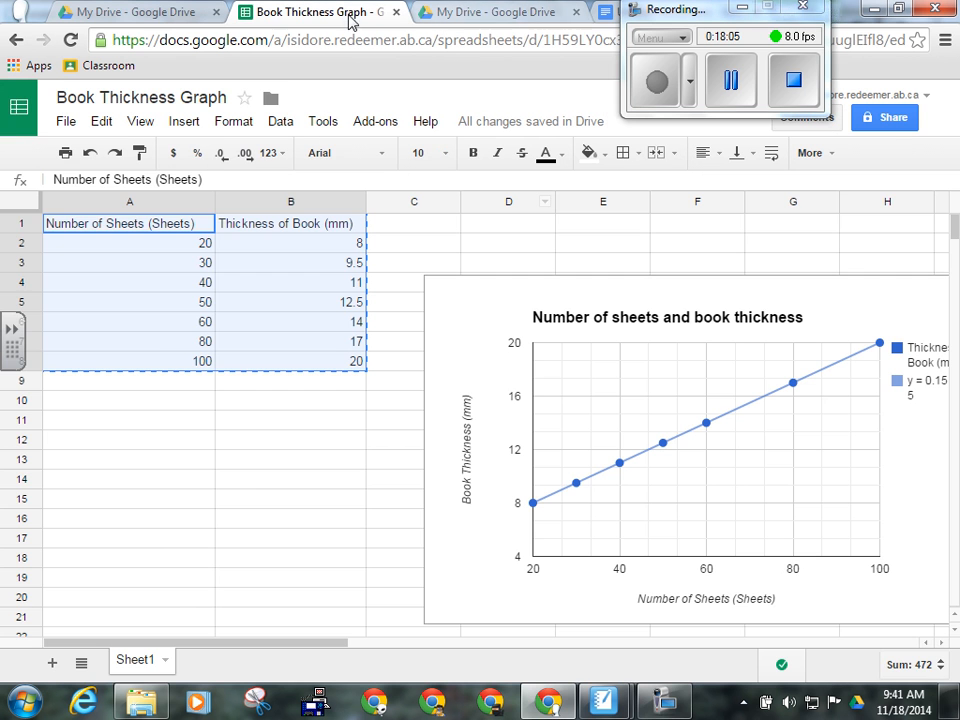
click(272, 499)
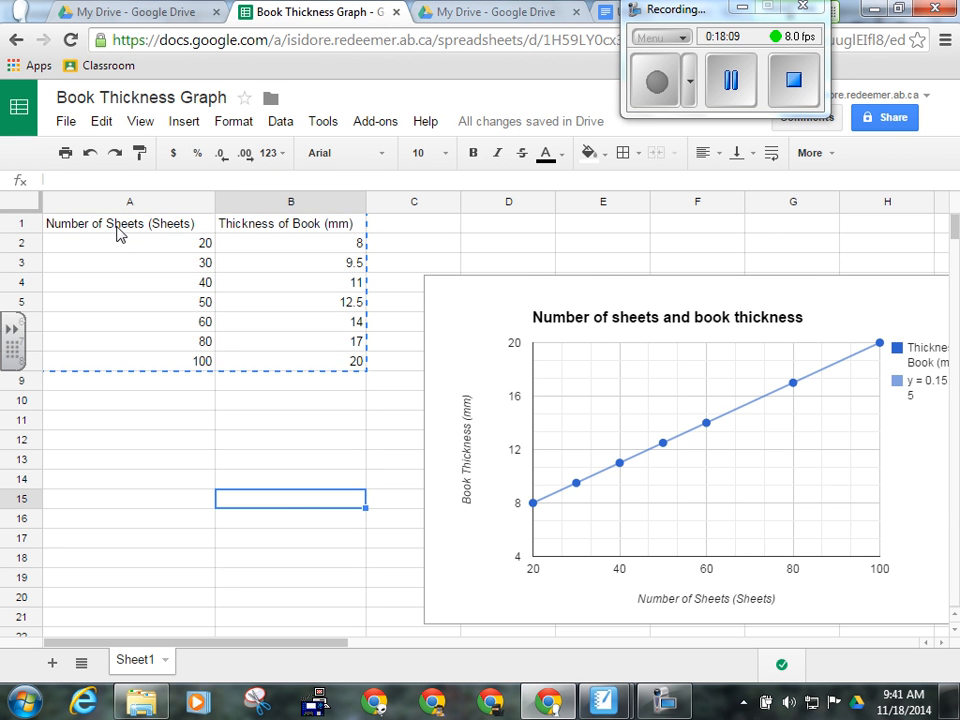
drag(116, 231, 317, 369)
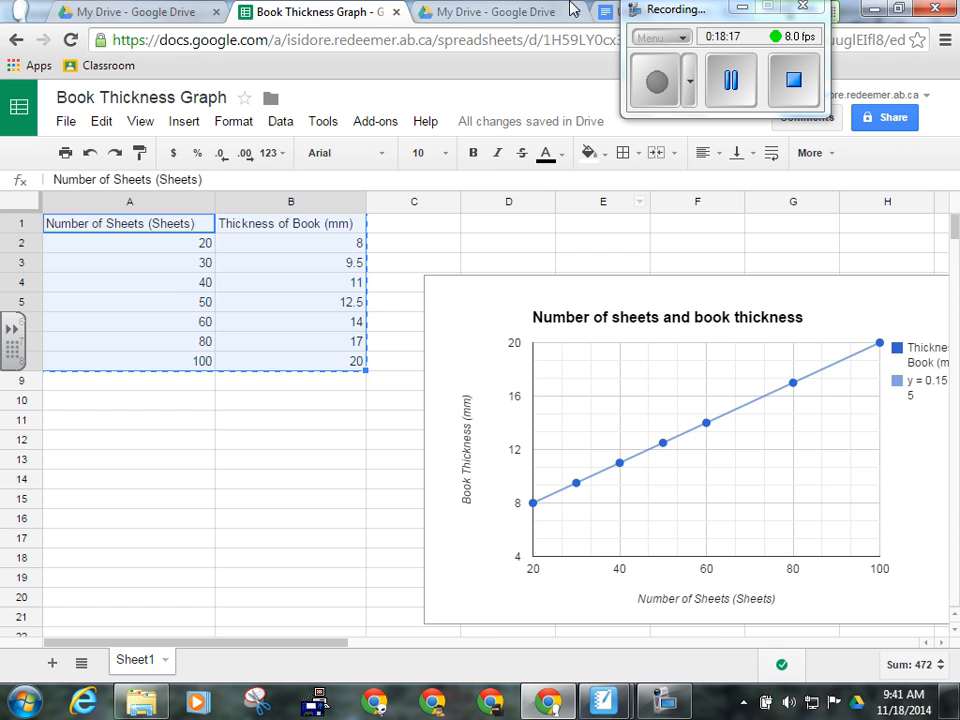
- Return to the Untitled document and scroll up to see the chart above the table
click(607, 11)
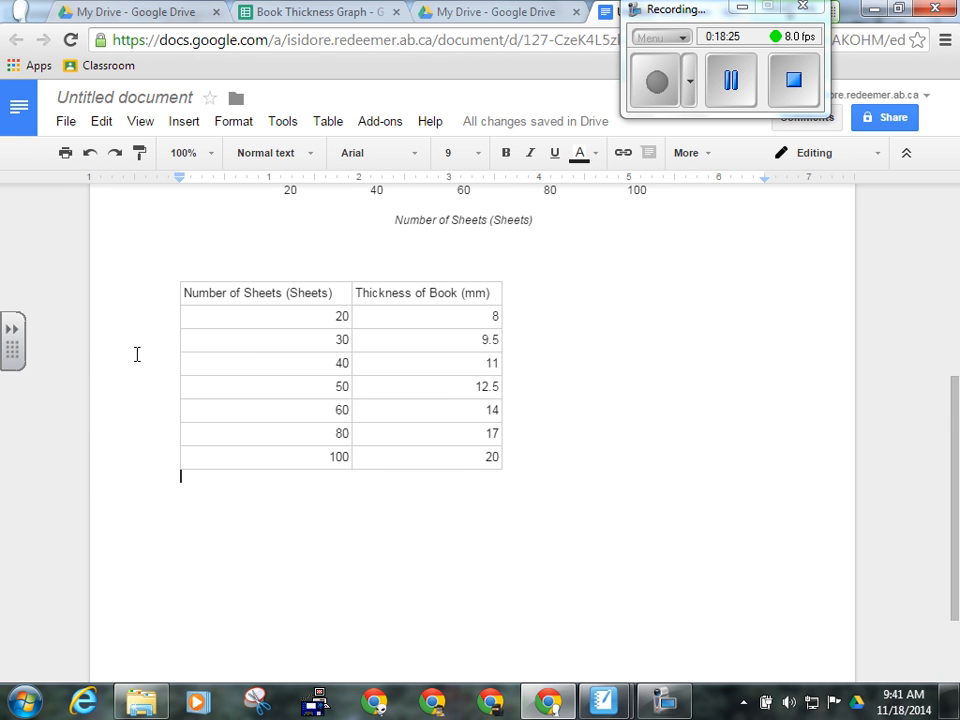
scroll(476, 374, up, 4)
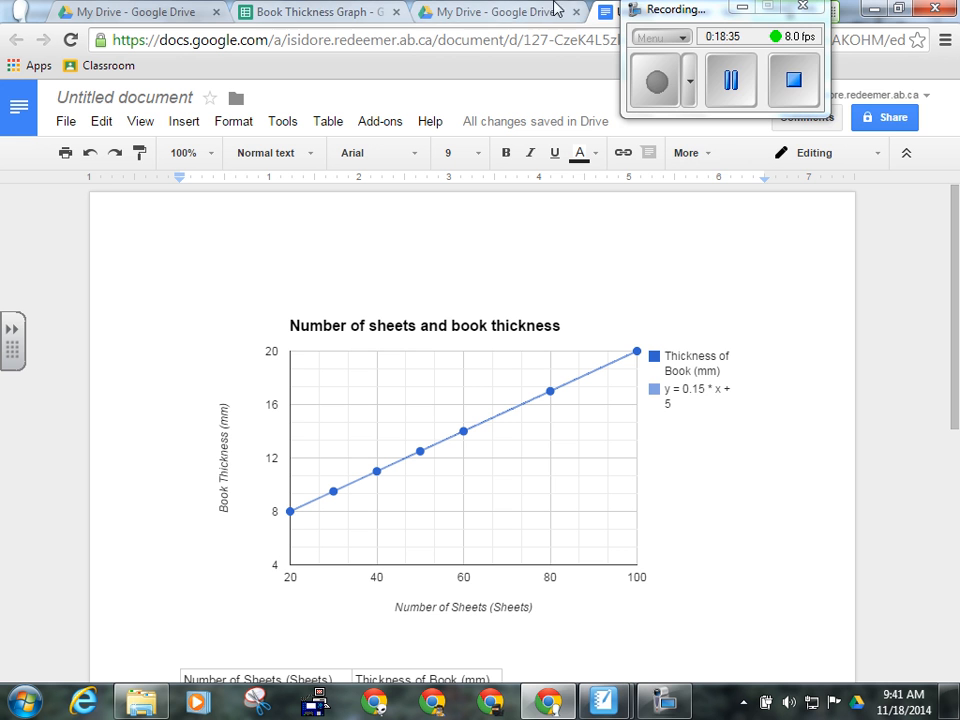
drag(700, 14, 760, 83)
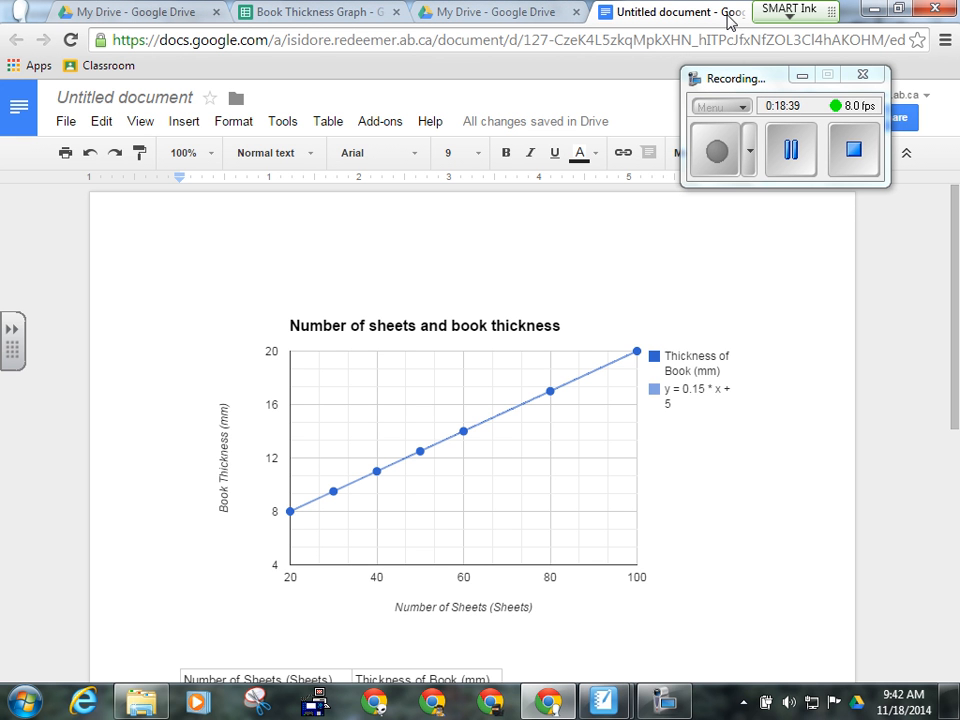
- Close the Book Thickness spreadsheet and document tabs, then create a new blank spreadsheet from Drive
click(395, 15)
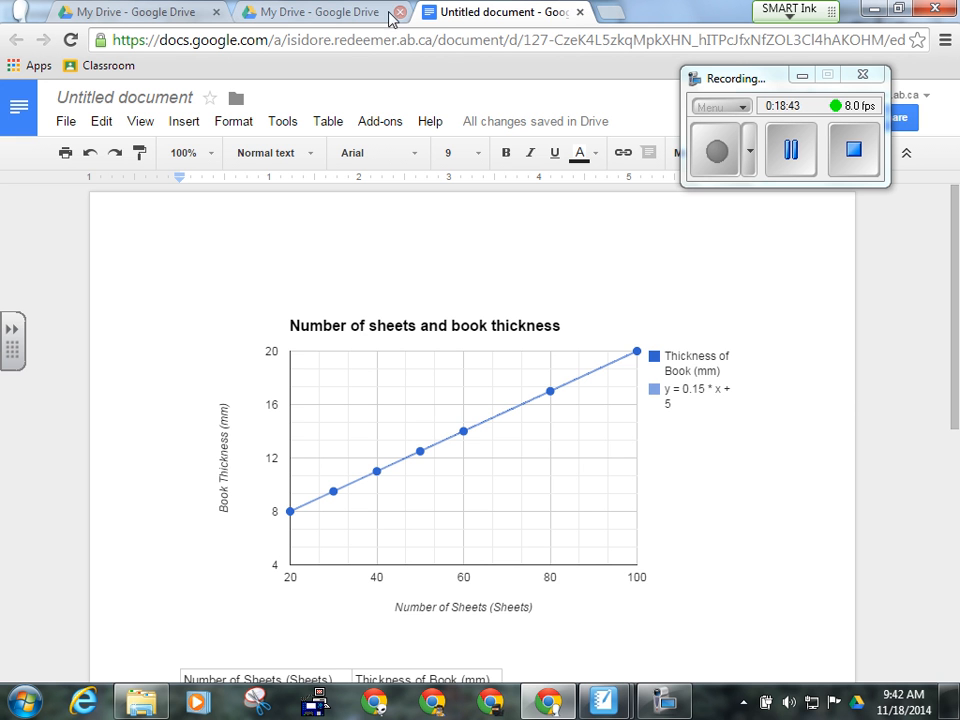
click(579, 12)
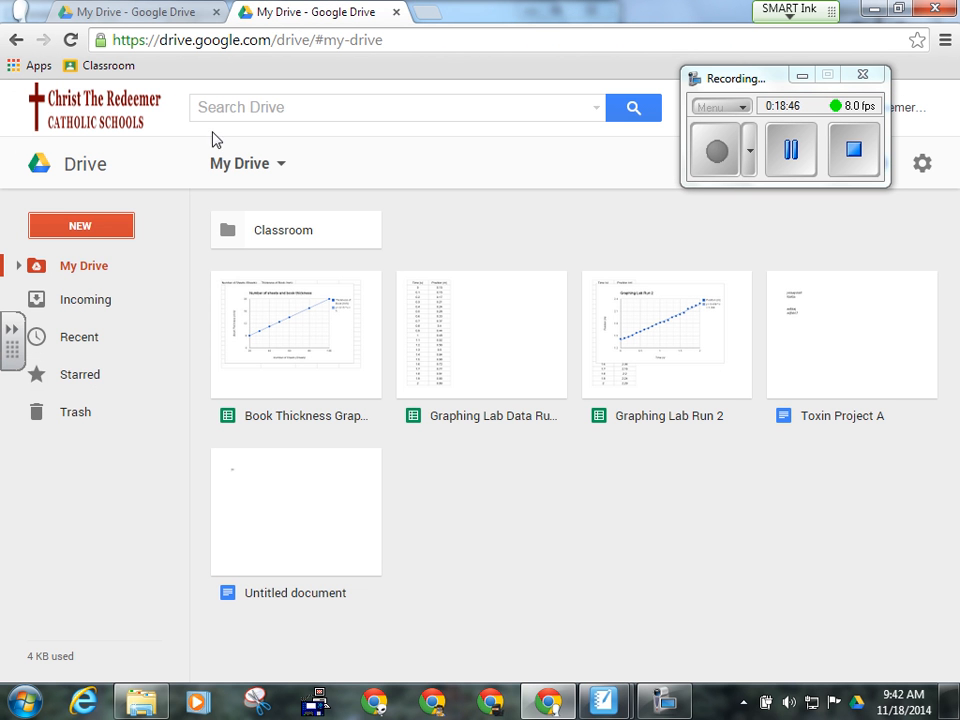
click(84, 231)
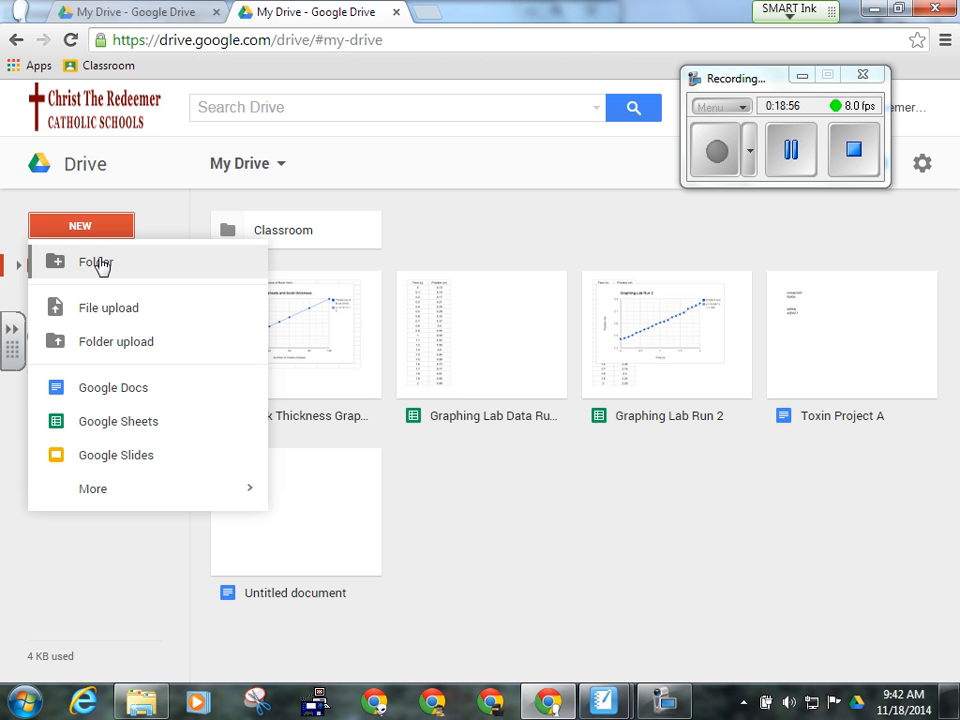
click(138, 430)
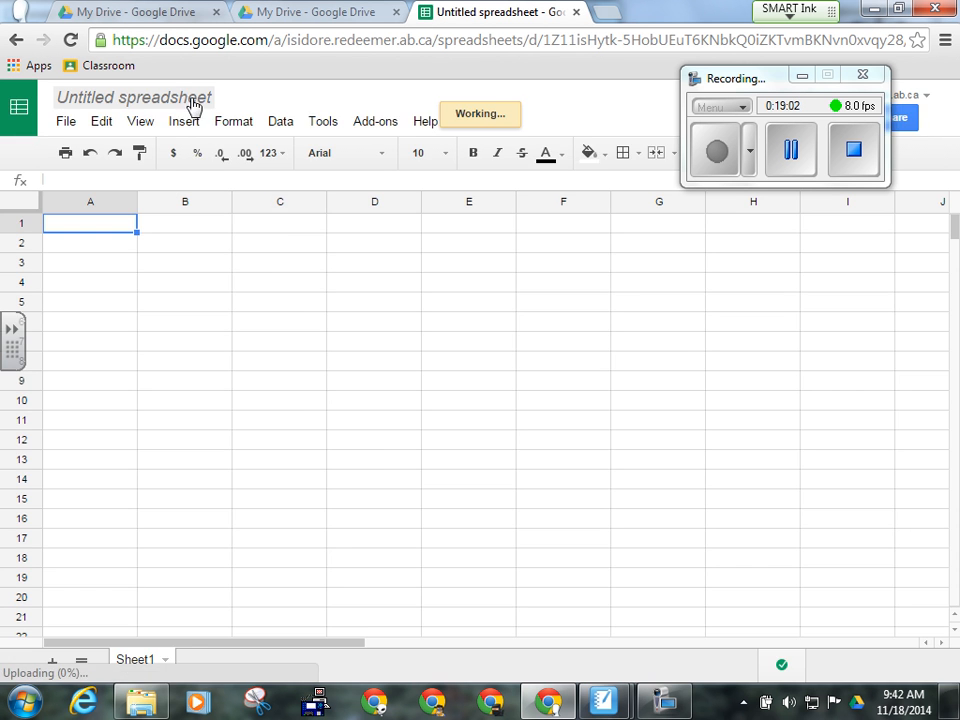
- Rename the new spreadsheet to 'trail 3'
click(195, 100)
text(trail 3)
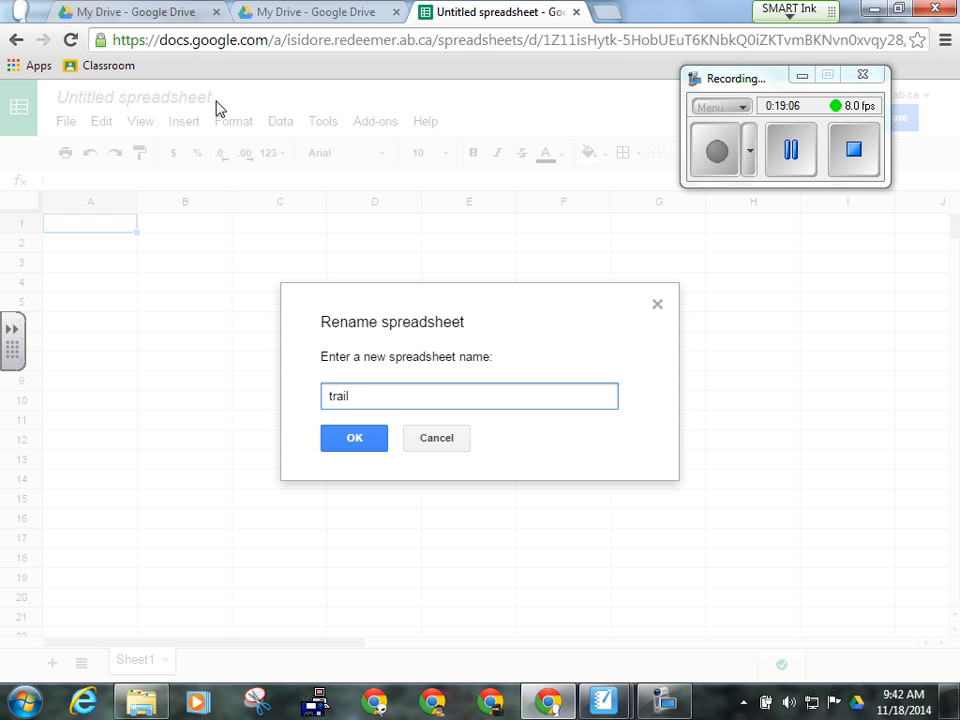
click(356, 439)
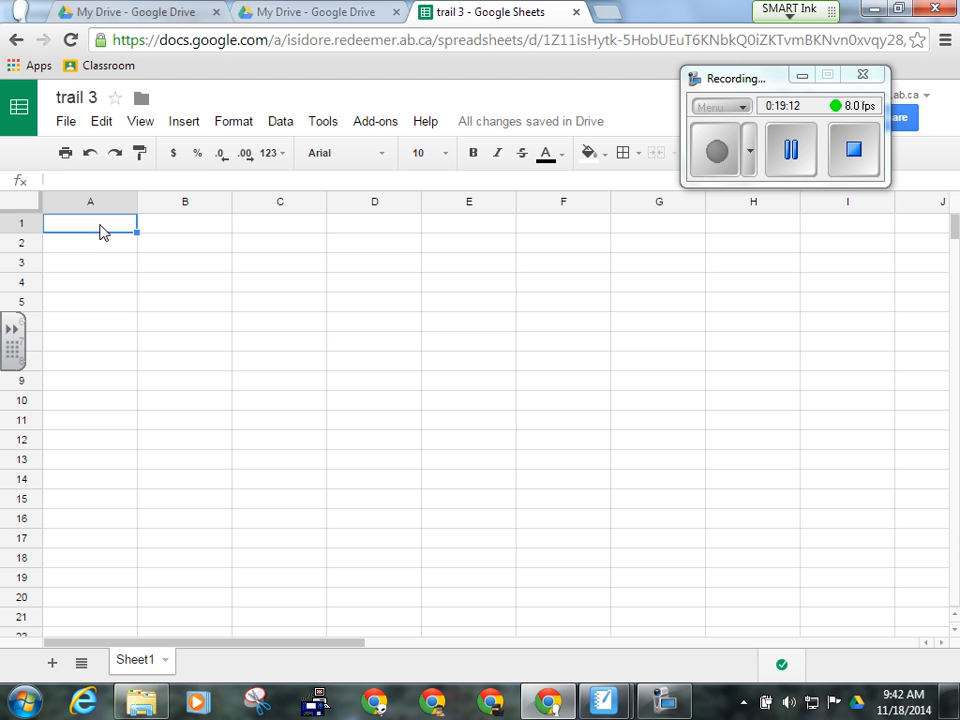
- Enter headings Time (s), Cart 1/2/3 Position (m), widening columns B–D to fit
text(Time (s)
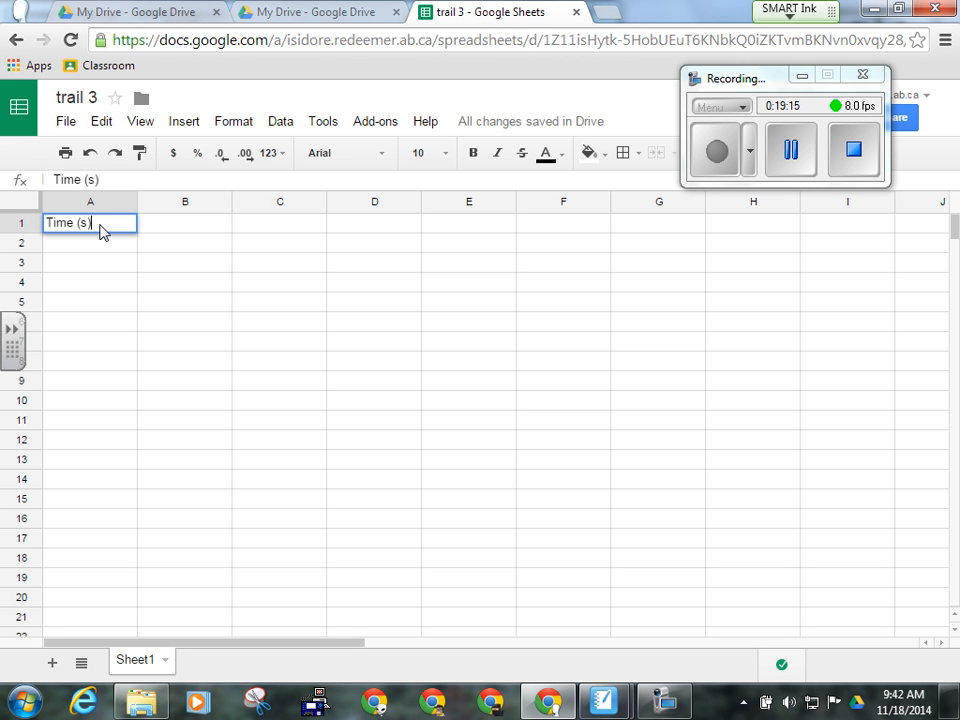
key(Tab)
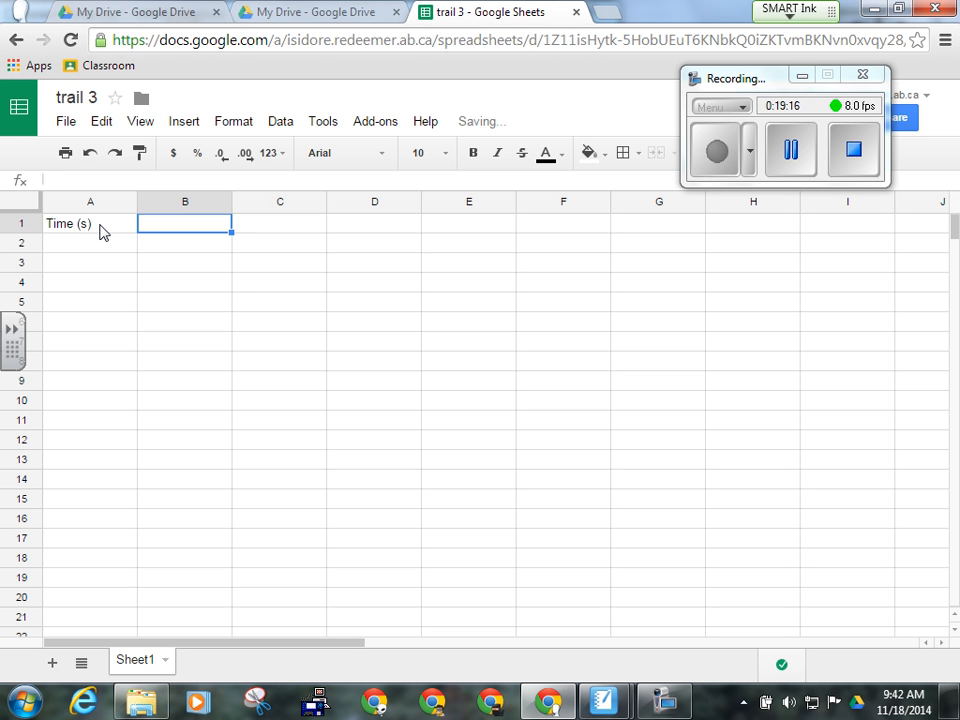
text(Cart 1)
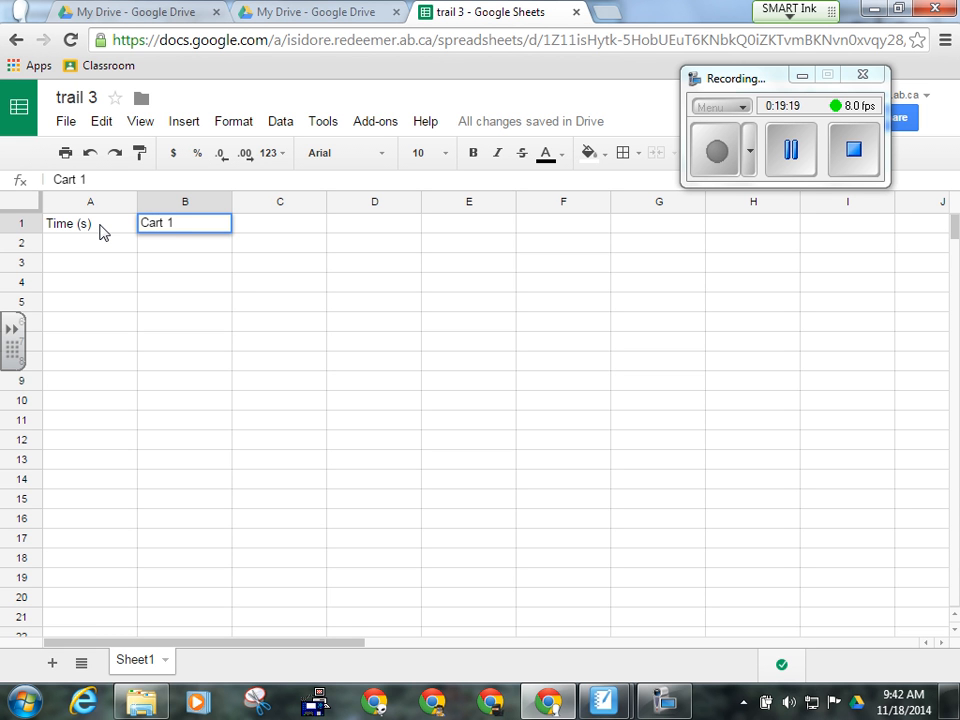
text( Positio)
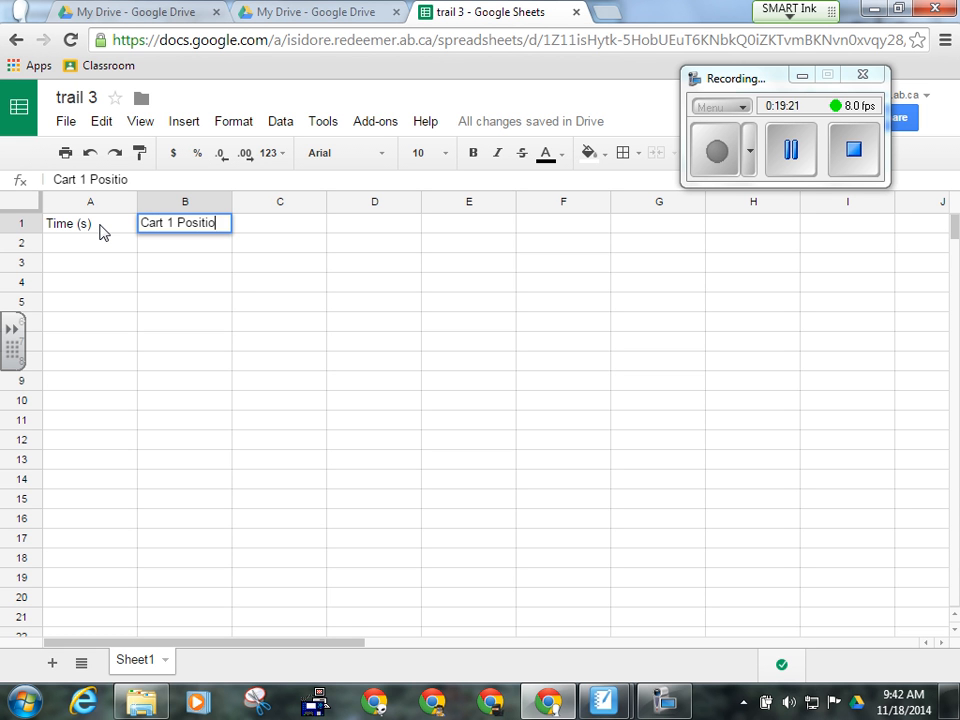
text(n (M)
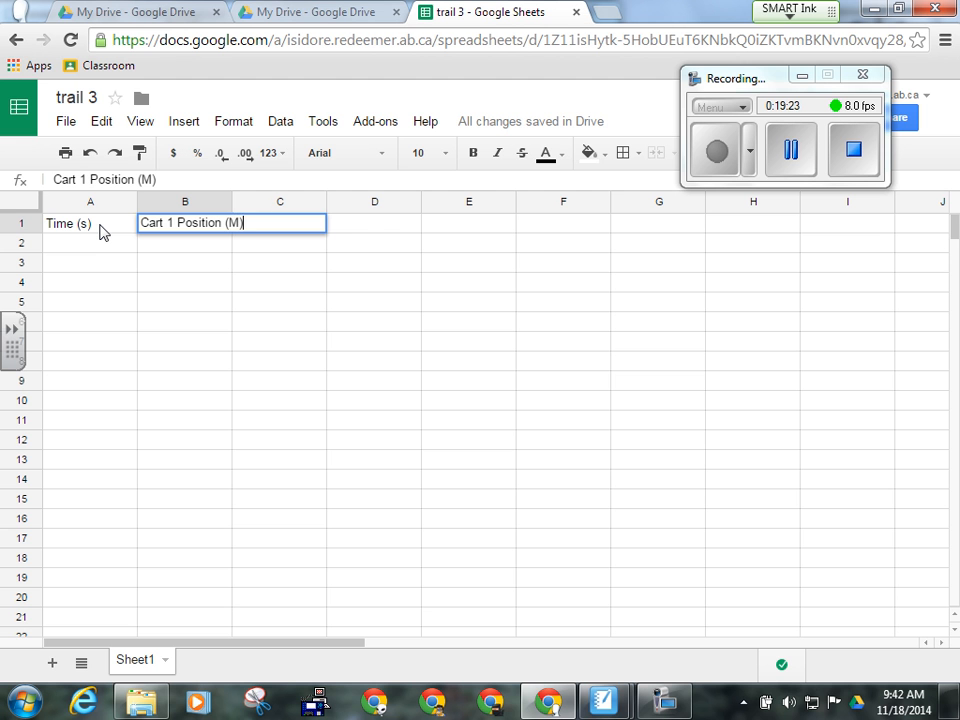
key(BackSpace)
key(BackSpace)
drag(232, 203, 257, 203)
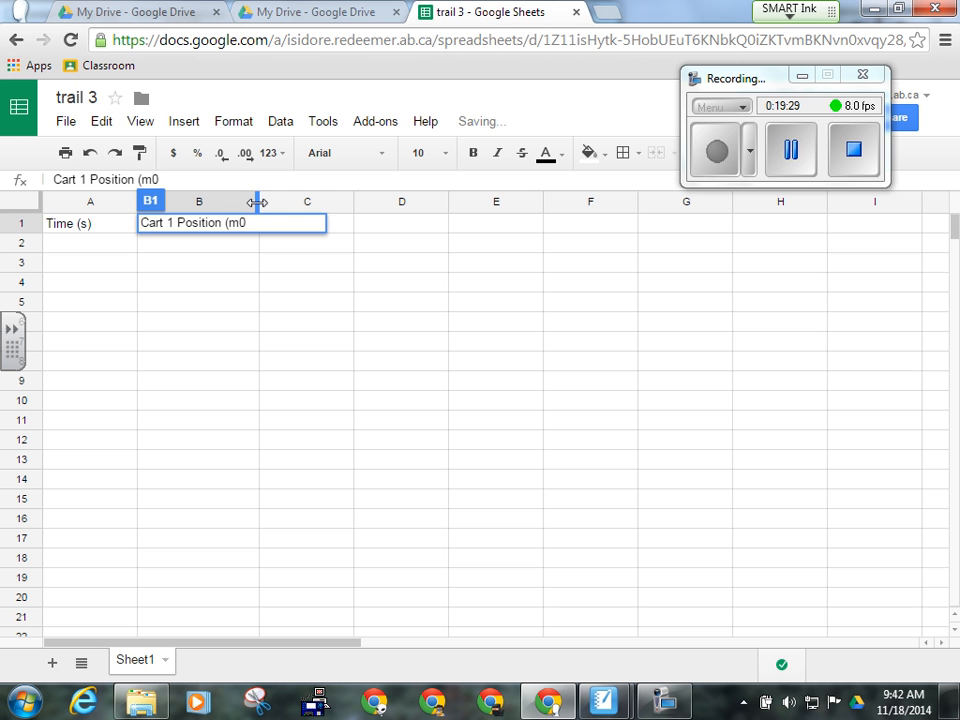
click(343, 229)
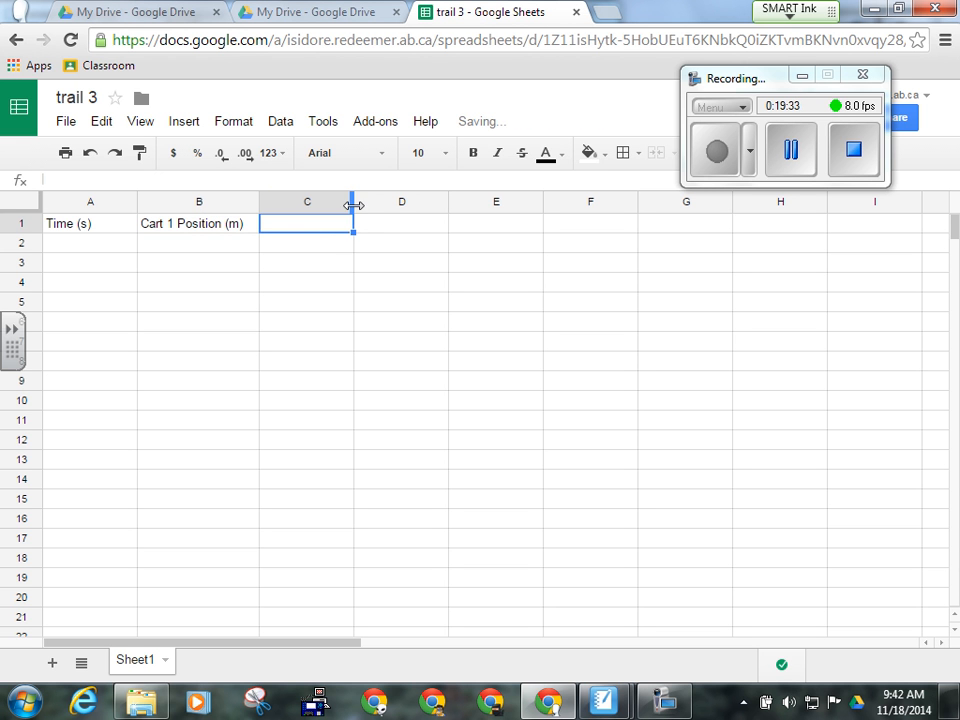
drag(354, 203, 394, 205)
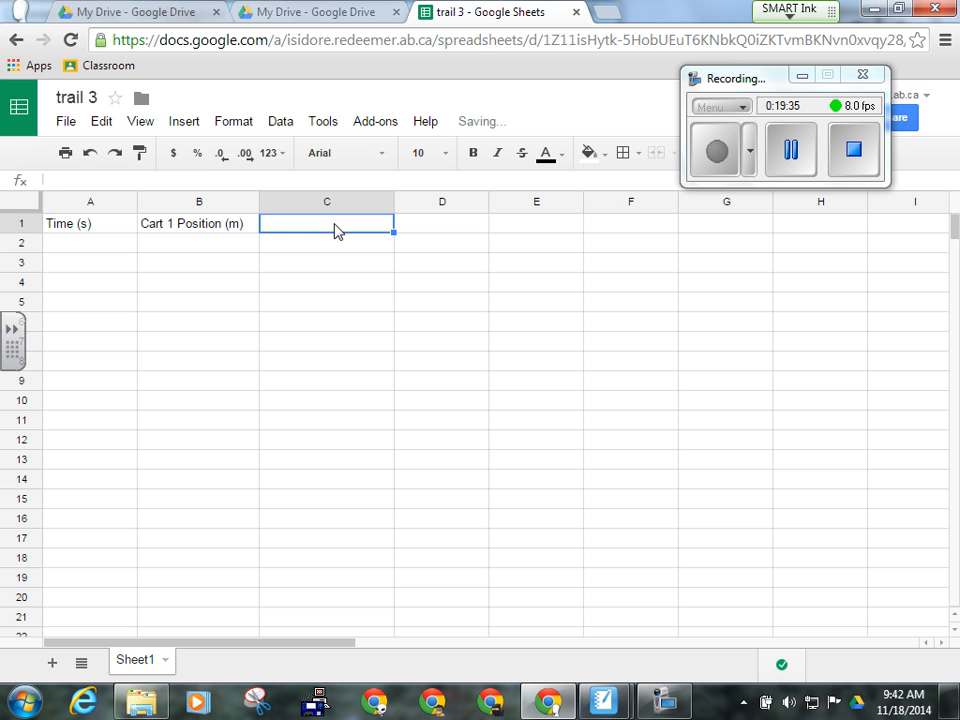
text(Cart)
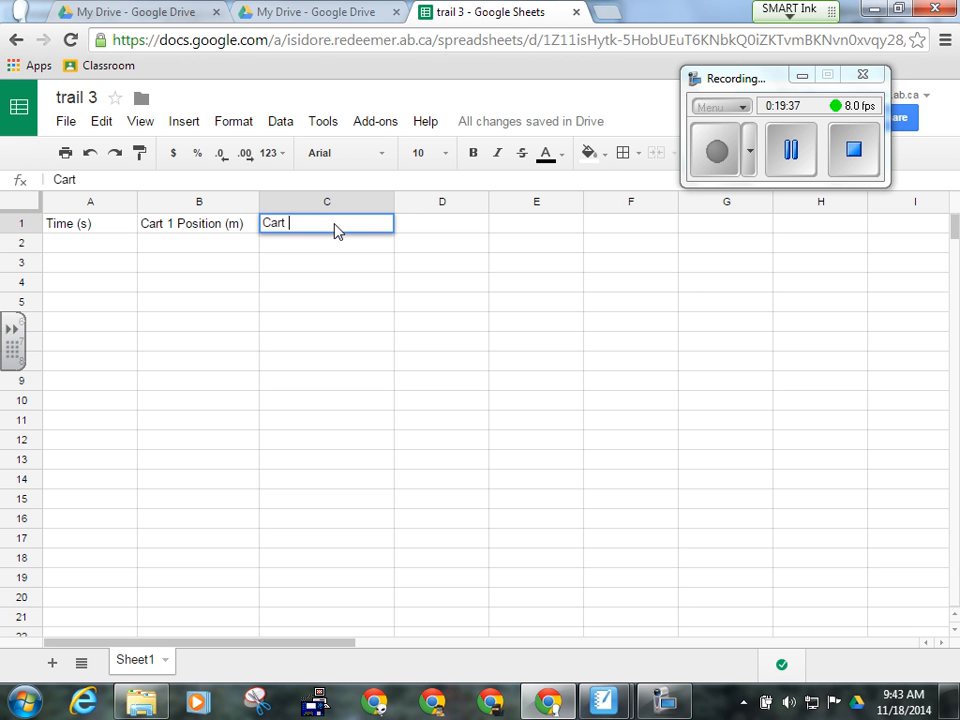
text( 2 Position (m)
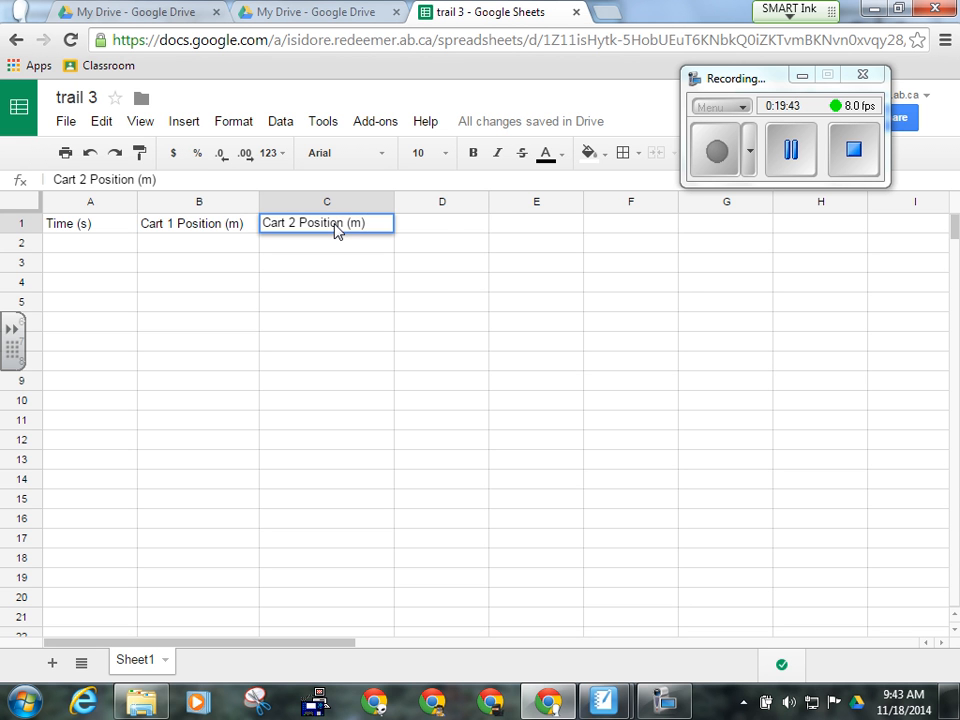
click(476, 218)
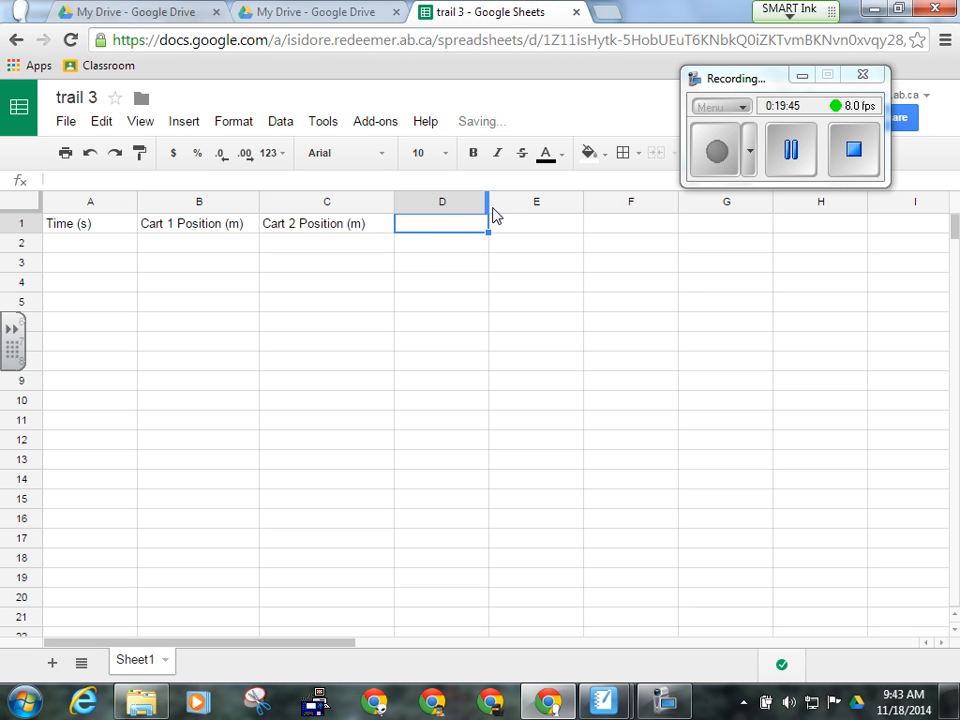
drag(489, 206, 540, 204)
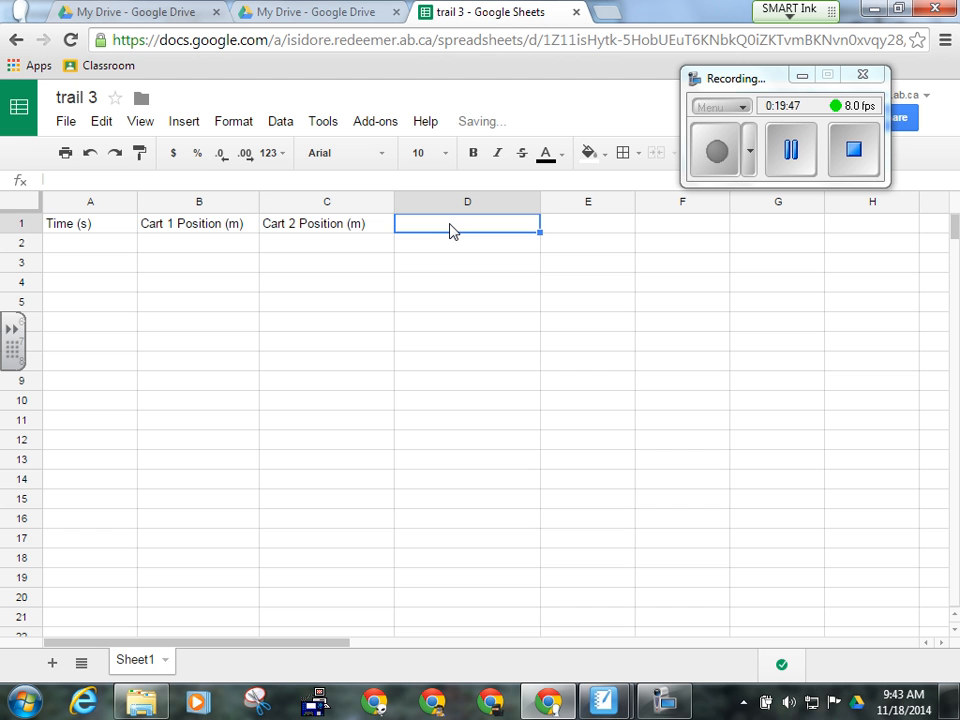
text(Cart )
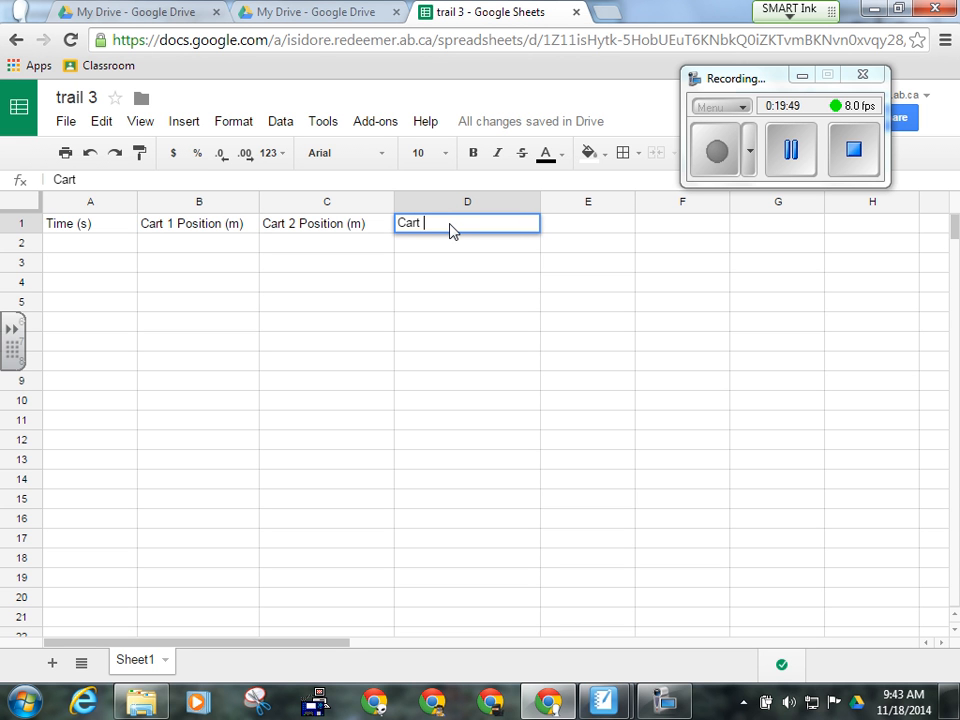
text(3 Position (m)
click(88, 247)
- Fill the Time column A2:A7 with 0, 1, 2, 3, 4, 5
text(0)
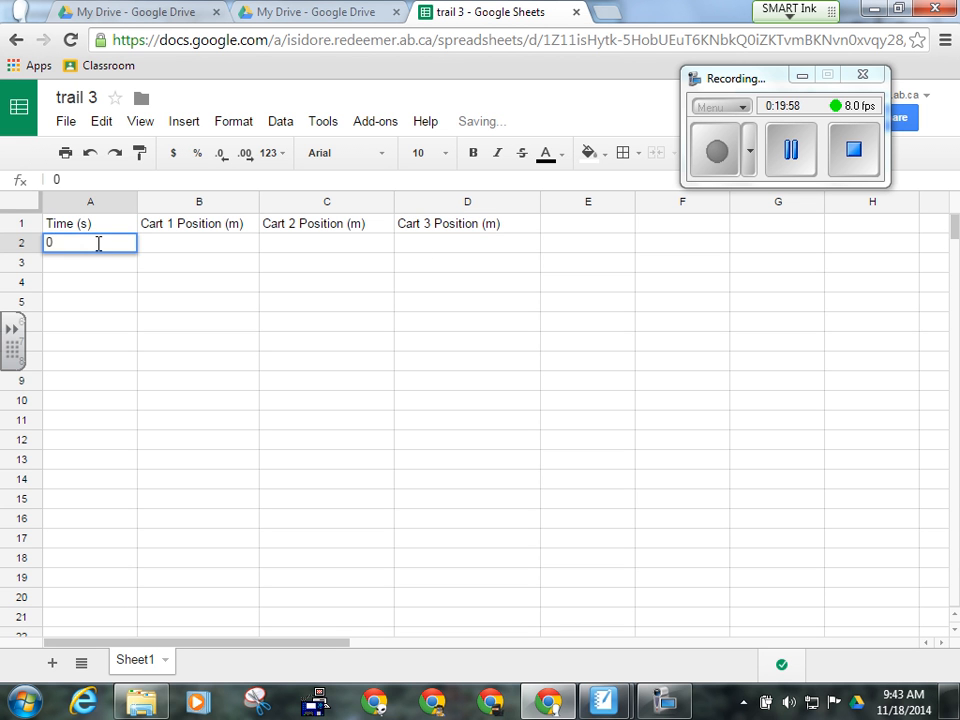
key(Return)
text(1)
key(Return)
text(2)
key(Return)
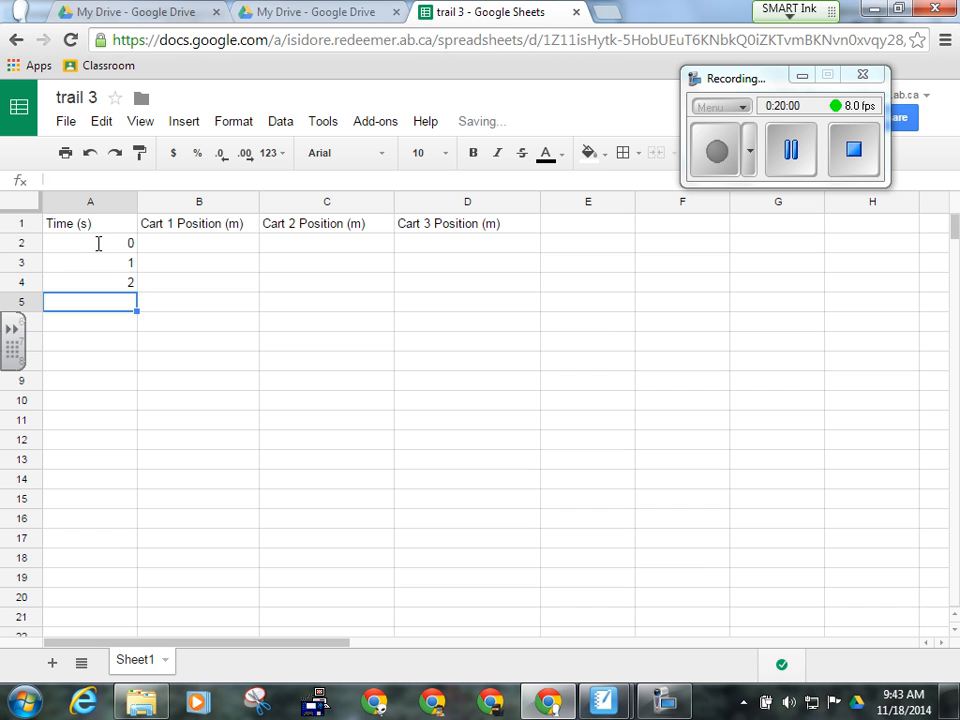
text(3)
key(Return)
text(4)
key(Return)
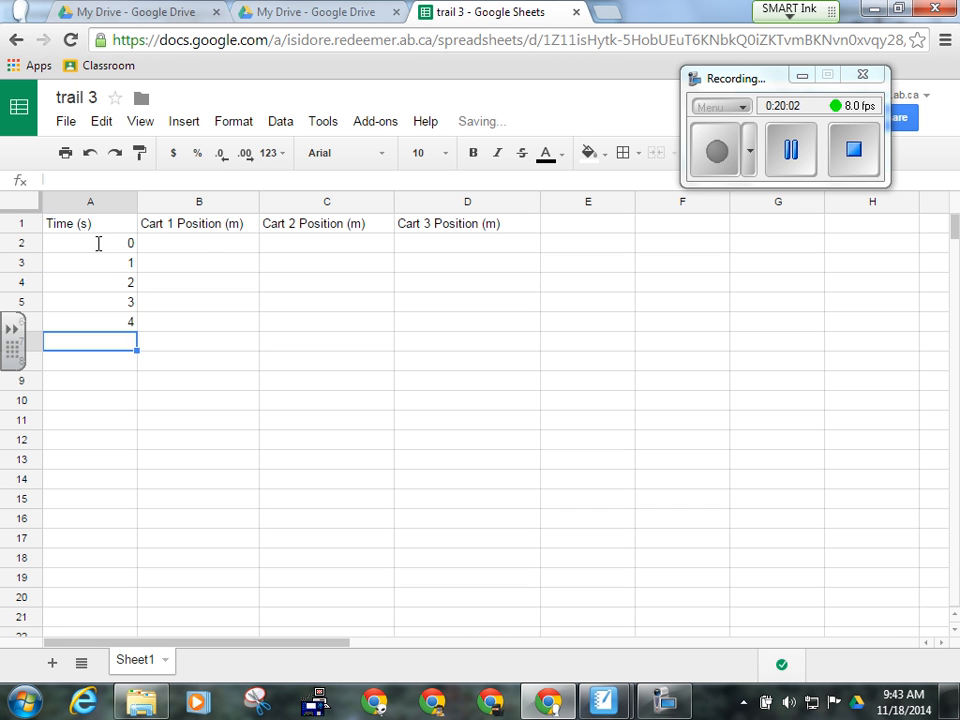
text(5)
click(204, 252)
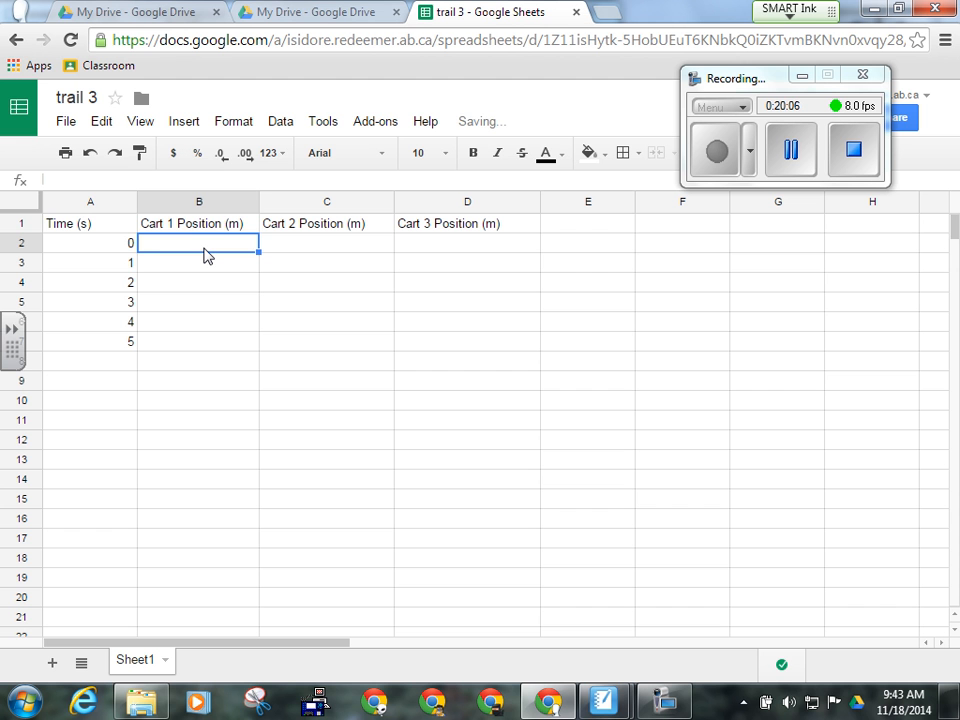
- Enter Cart 1 positions 0, 1, 2, 3, 4, 5 in B2:B7
text(0)
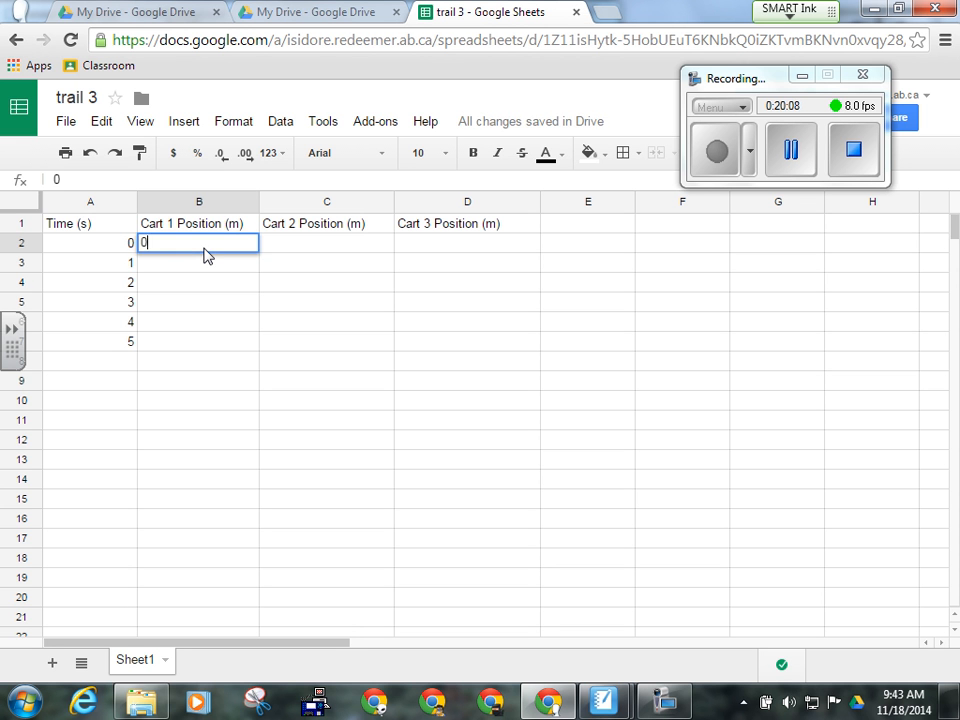
key(Return)
text(1)
key(Return)
text(2)
key(Tab)
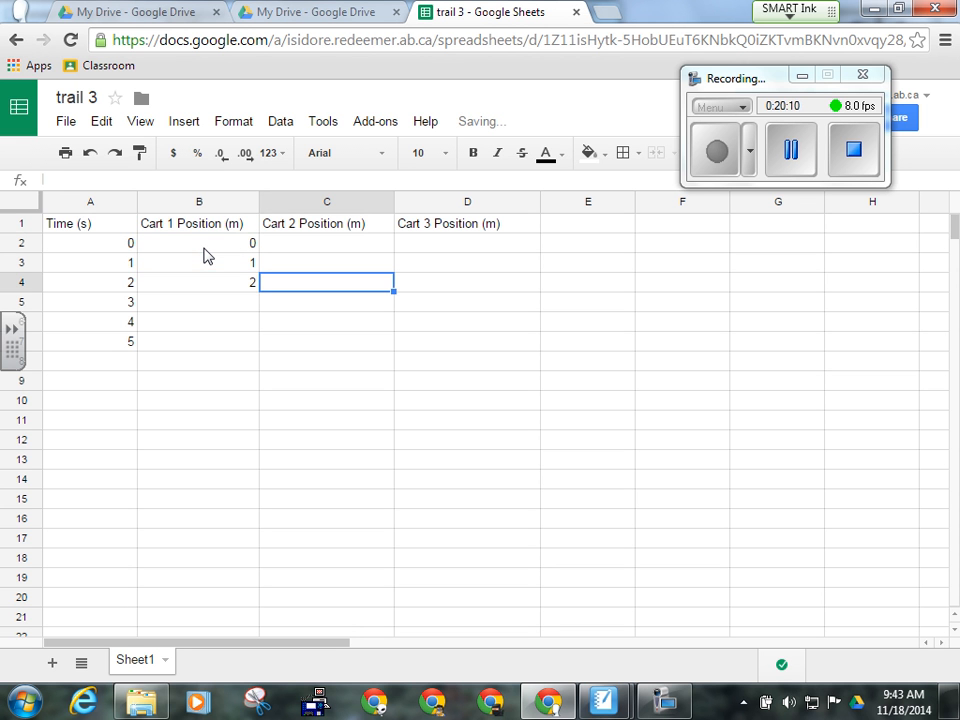
key(Tab)
key(Down)
key(Left)
key(Left)
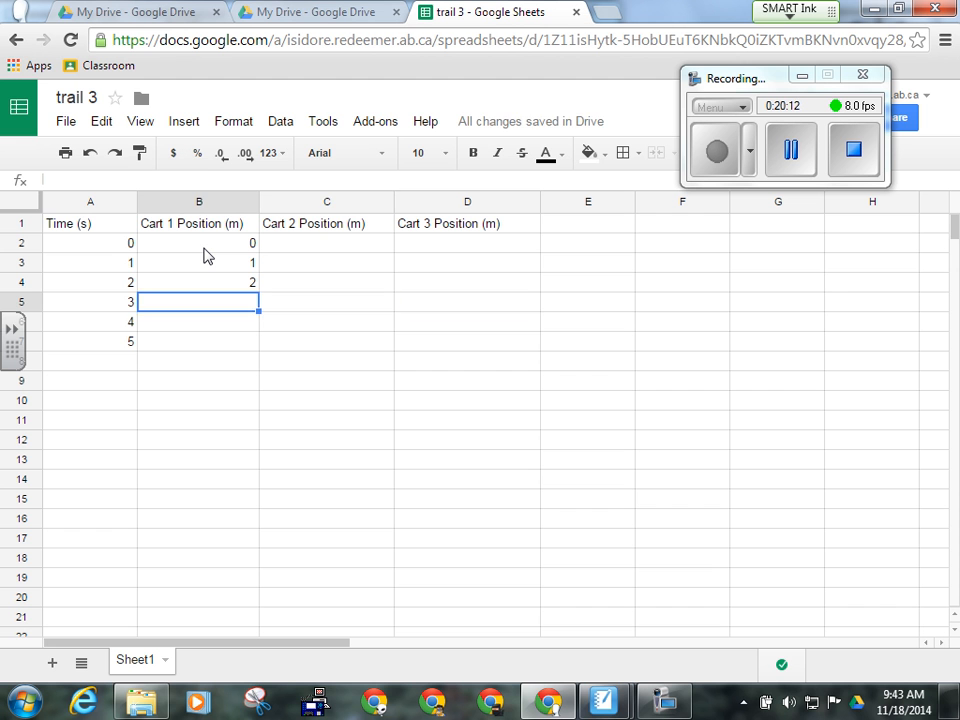
text(3)
key(Return)
text(4)
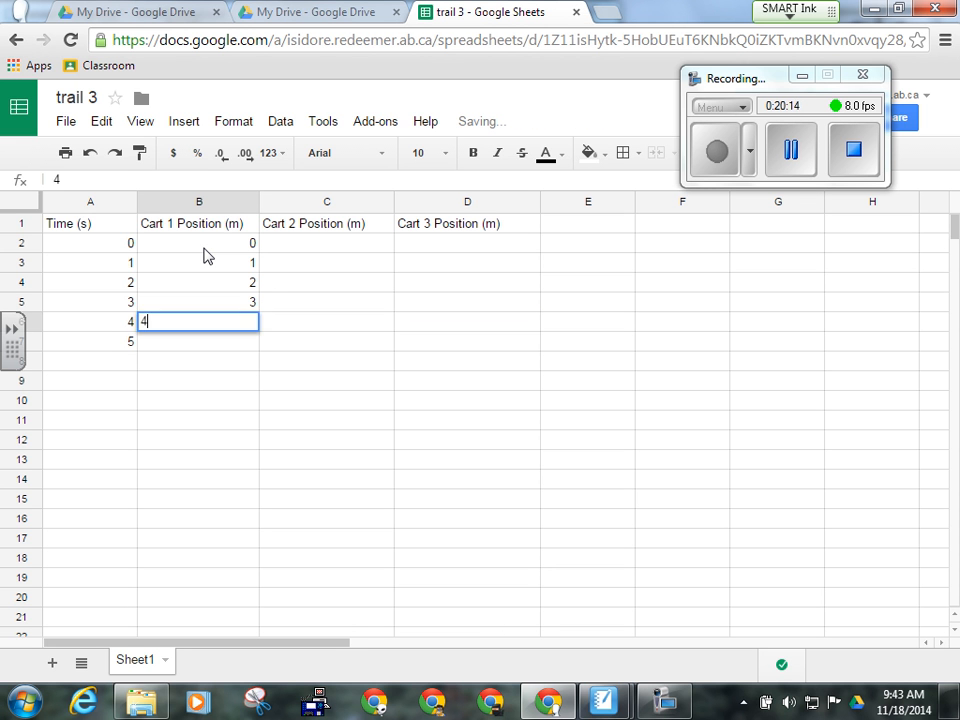
key(Return)
text(5)
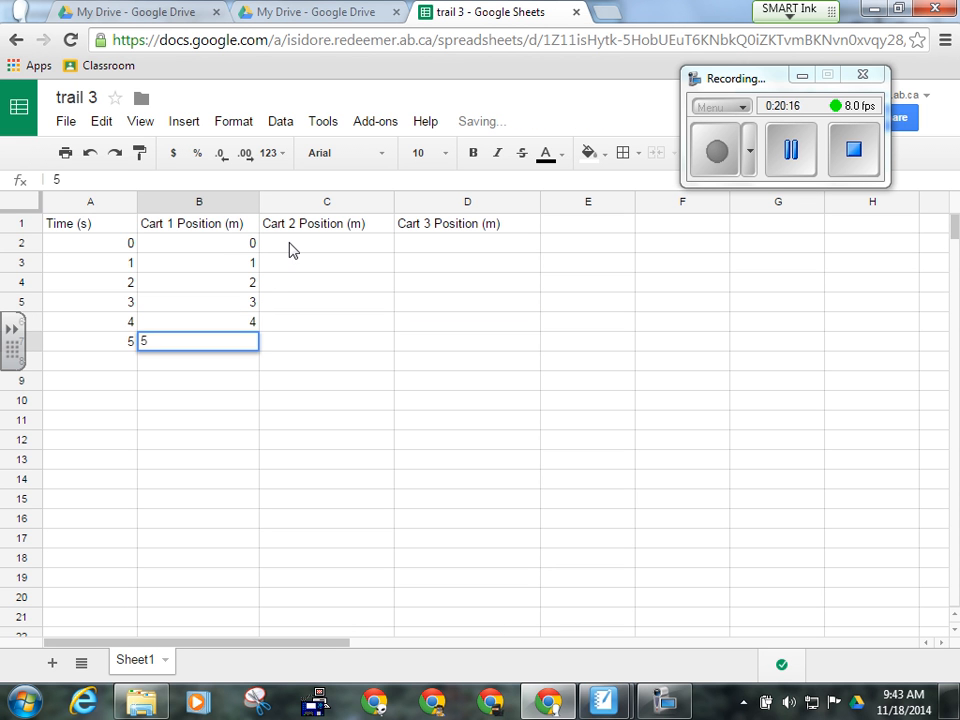
- Enter Cart 2 positions 0, 2, 4, 6, 8, 10 in C2:C7
click(283, 249)
text(0)
key(Return)
text(2)
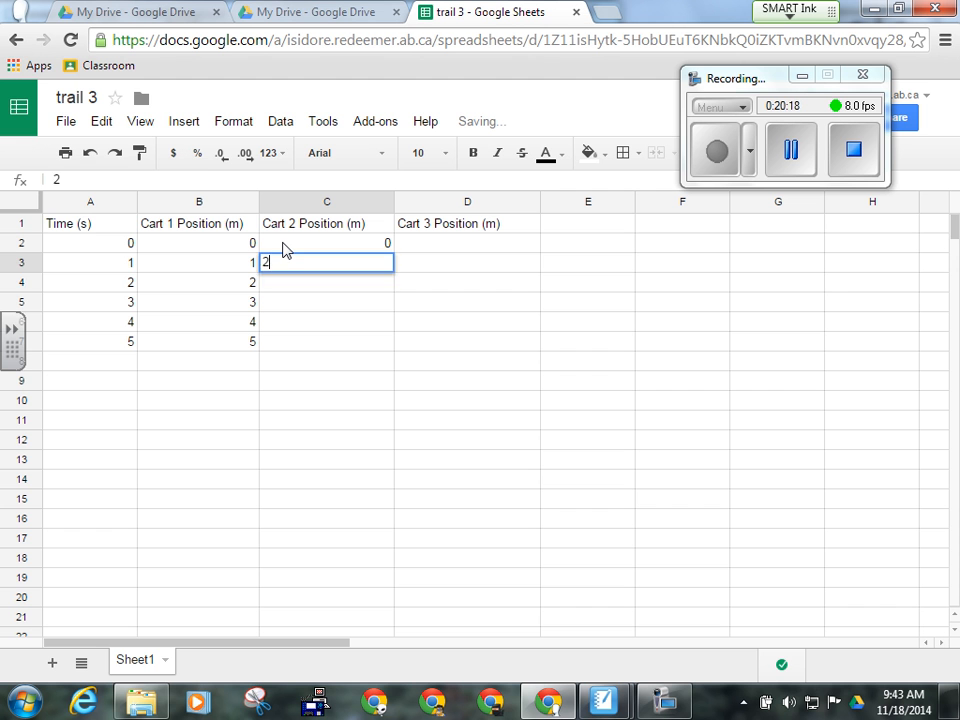
key(Return)
text(4)
key(Return)
text(6)
key(Return)
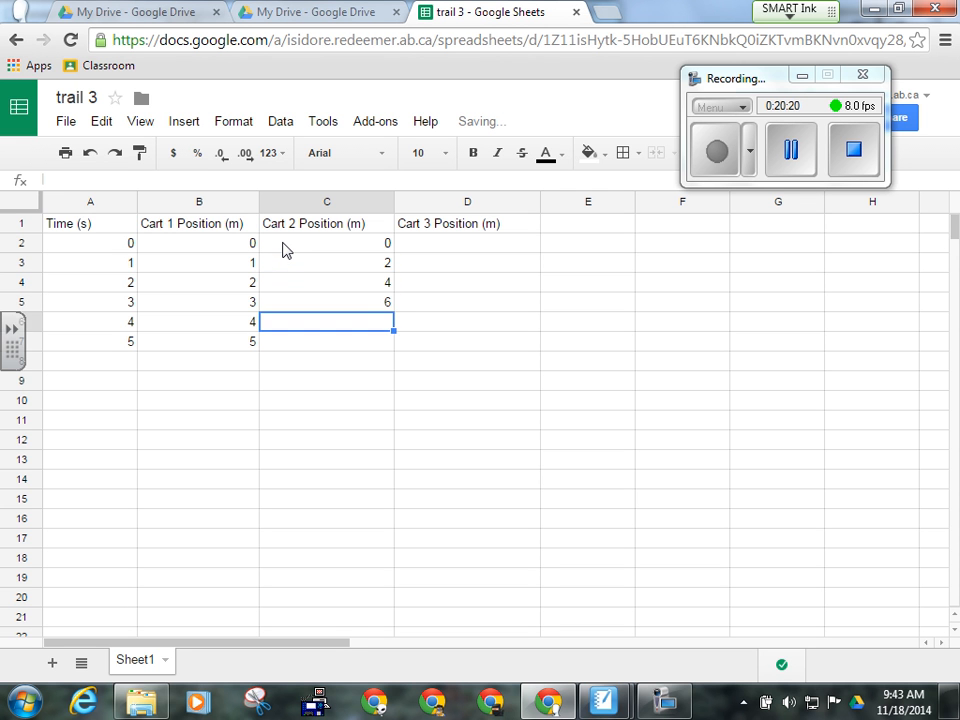
text(8)
key(Return)
text(1)
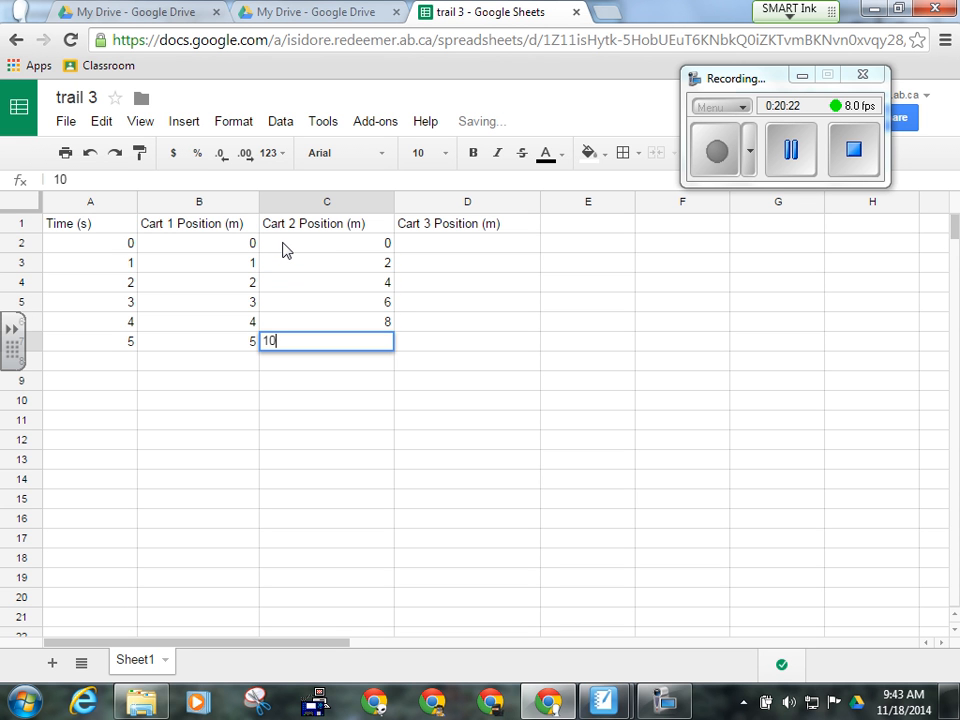
text(0)
- Enter Cart 3 positions 0, 3, 6, 9, 12, 15 in D2:D7
click(483, 251)
text(0)
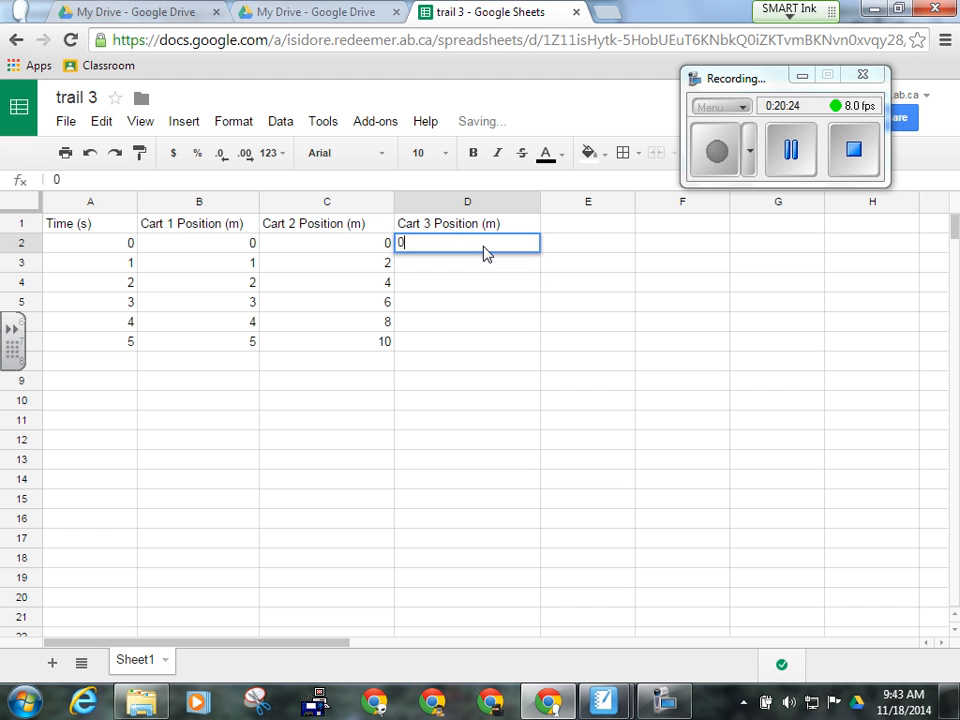
key(Return)
text(3)
key(Return)
text(6)
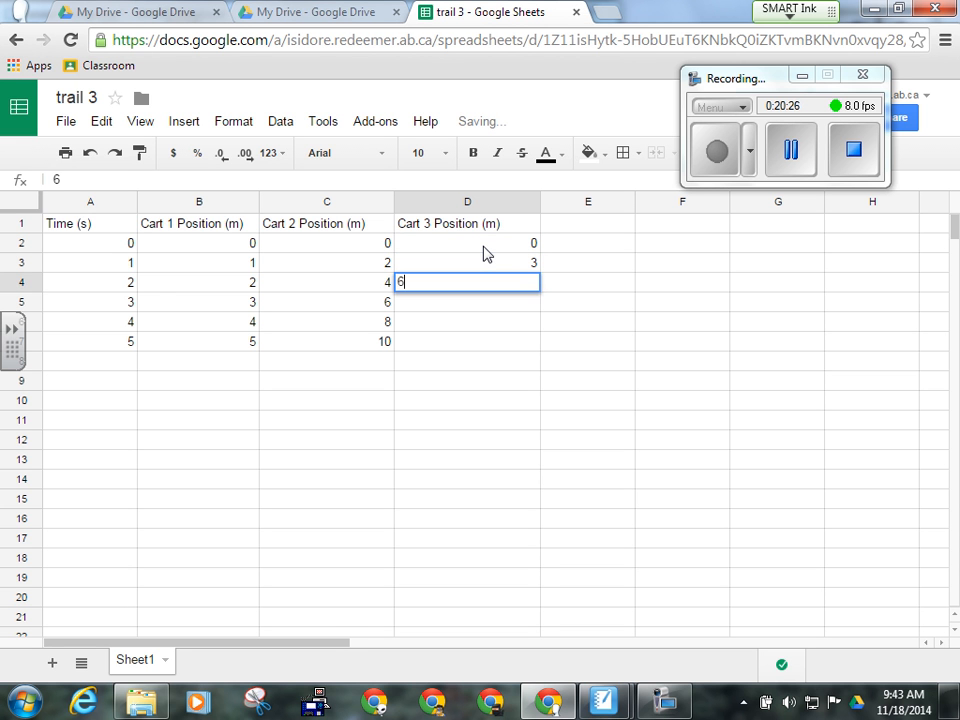
key(Return)
text(9)
key(Return)
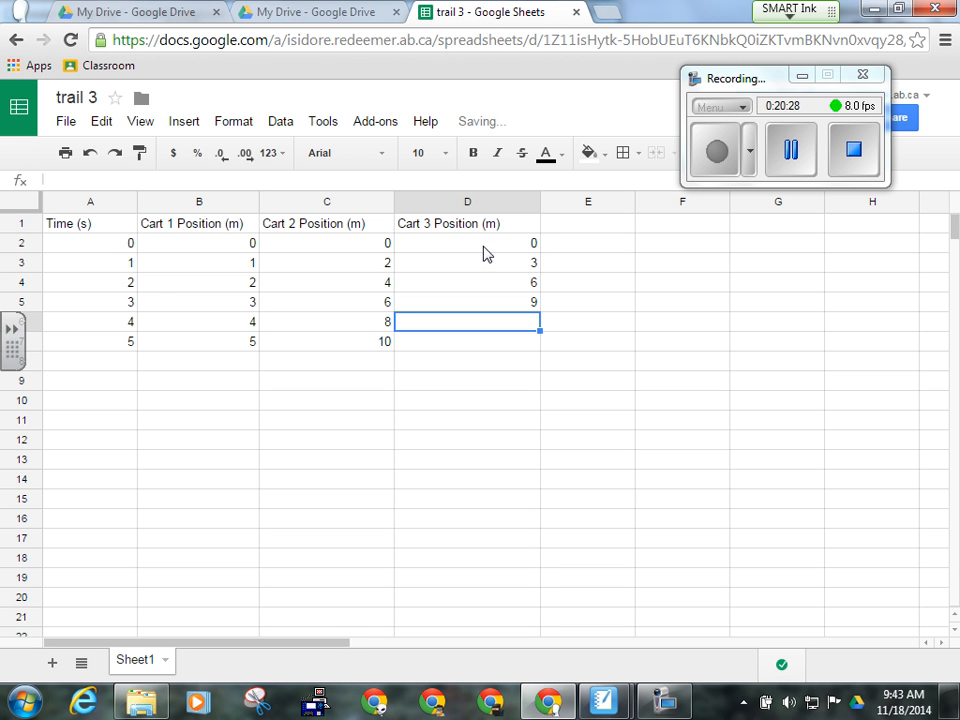
text(12)
key(Return)
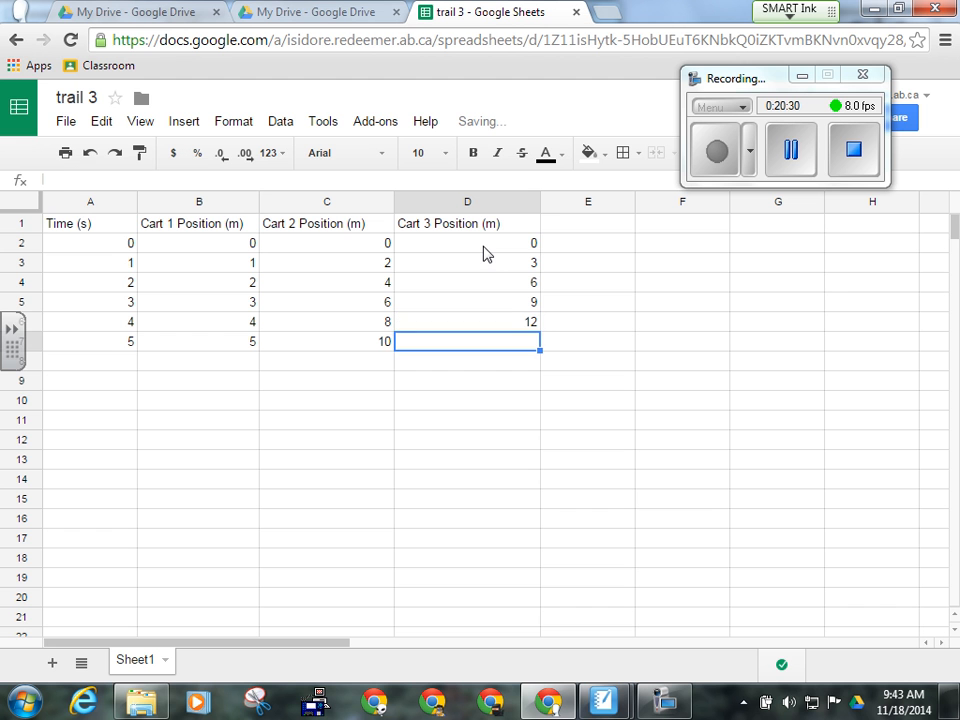
text(15)
click(493, 404)
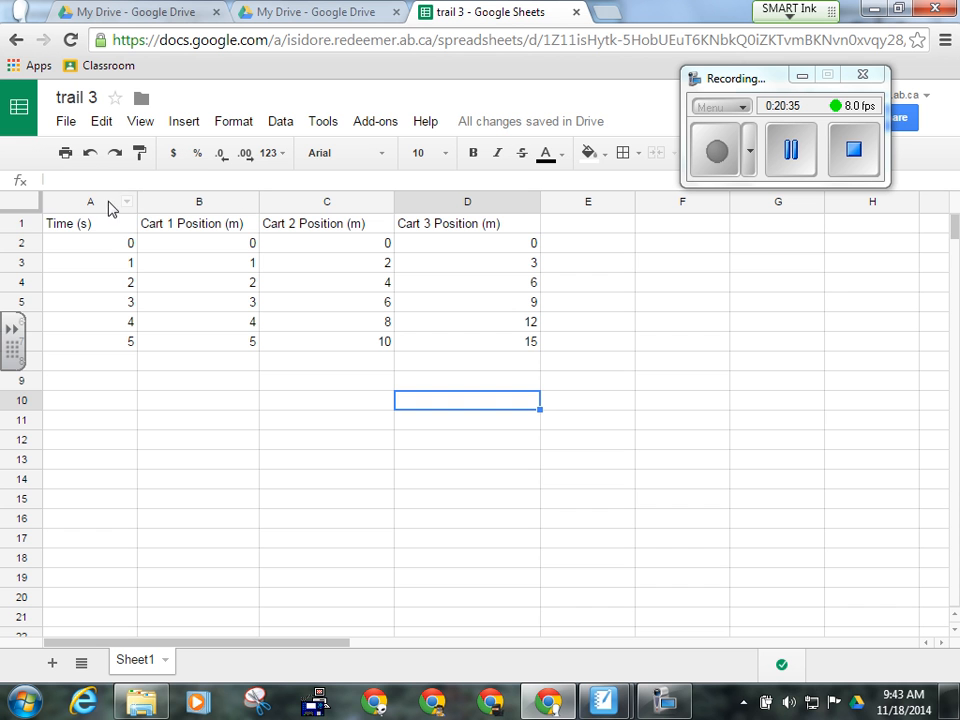
- Select the cart data A1:D7 and insert a chart
click(90, 230)
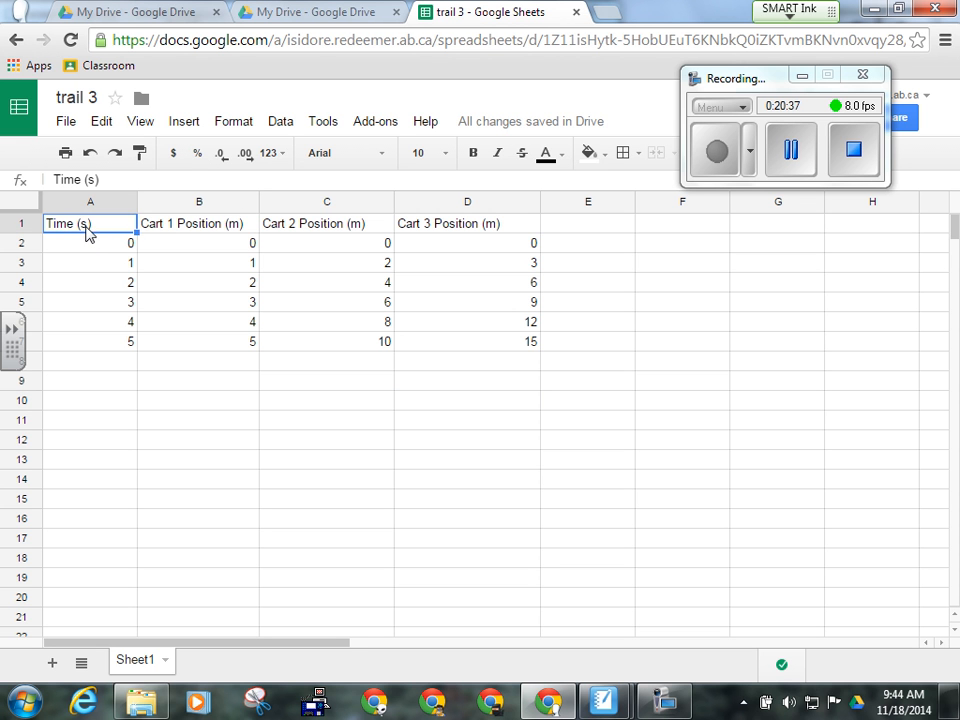
drag(96, 229, 477, 343)
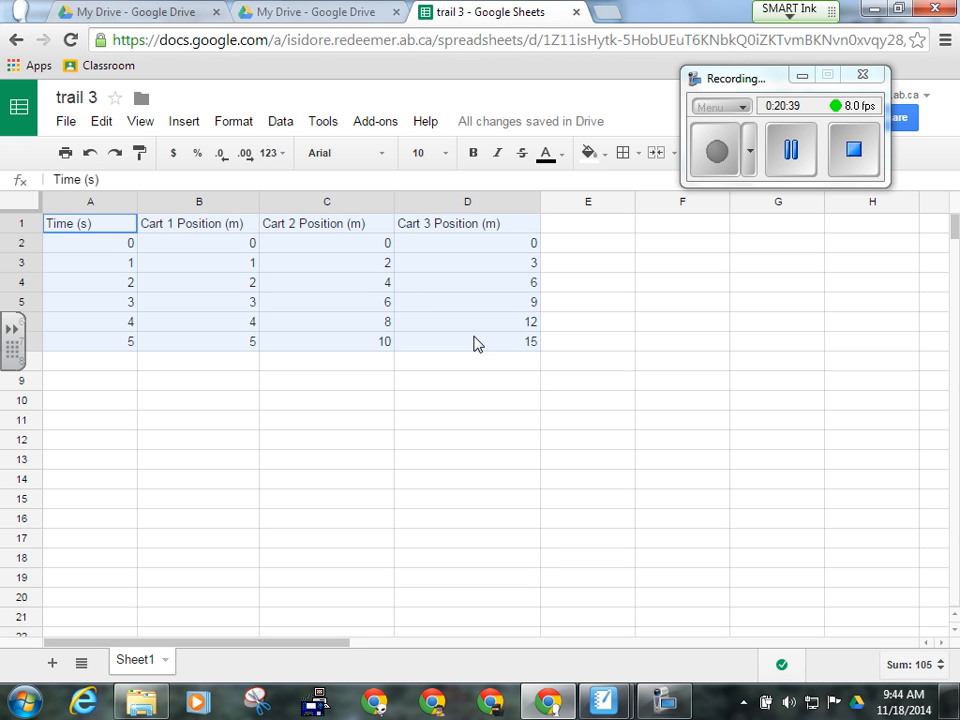
click(193, 131)
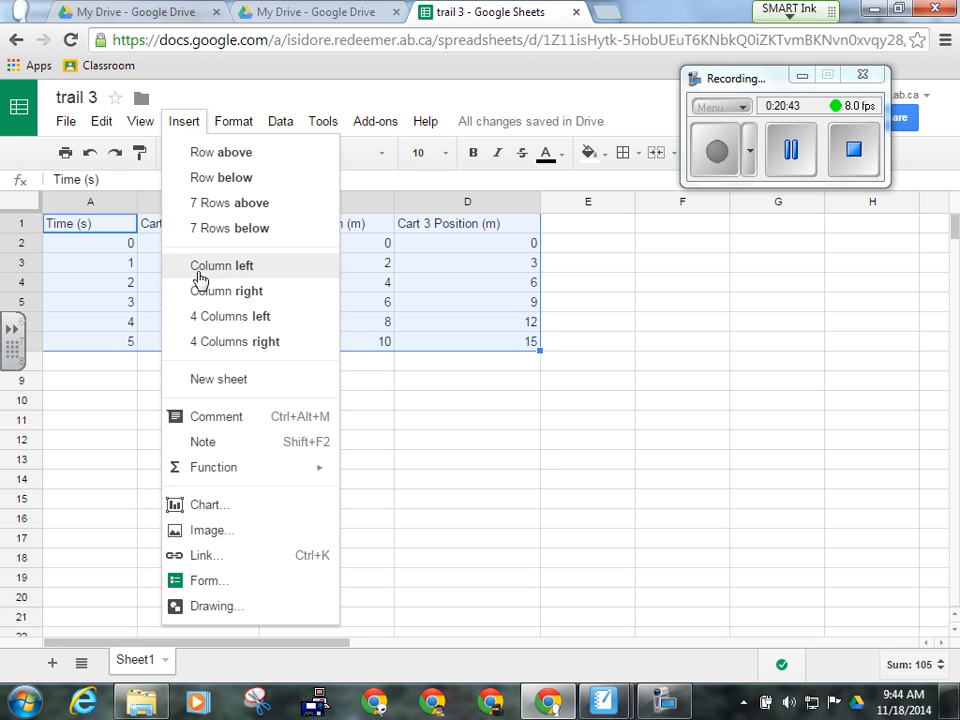
click(207, 508)
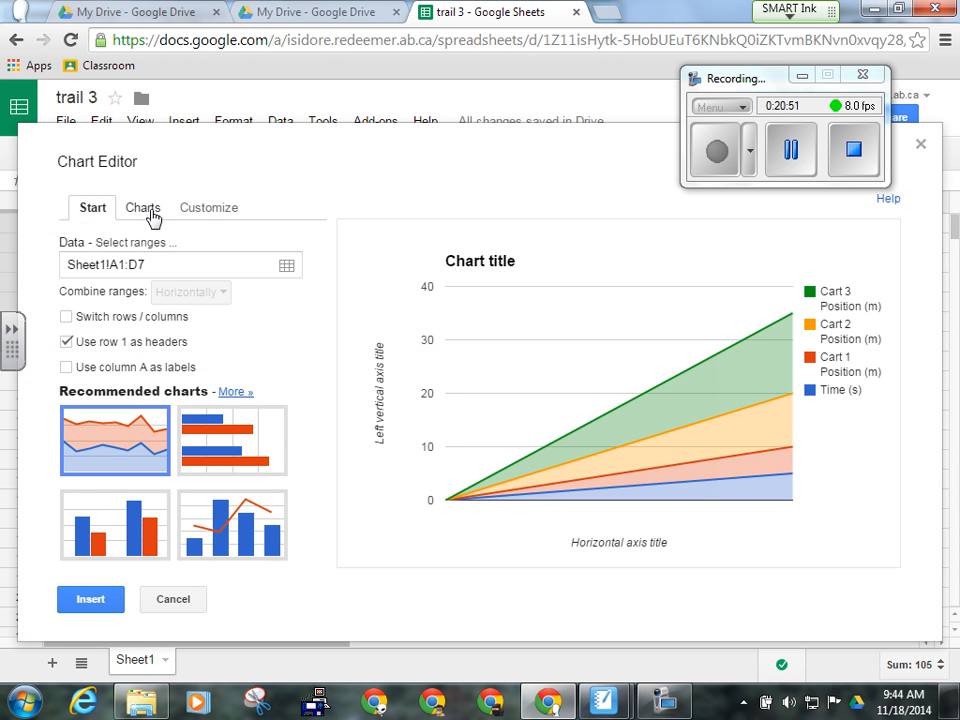
- Change the chart type to a plain scatter chart
click(150, 216)
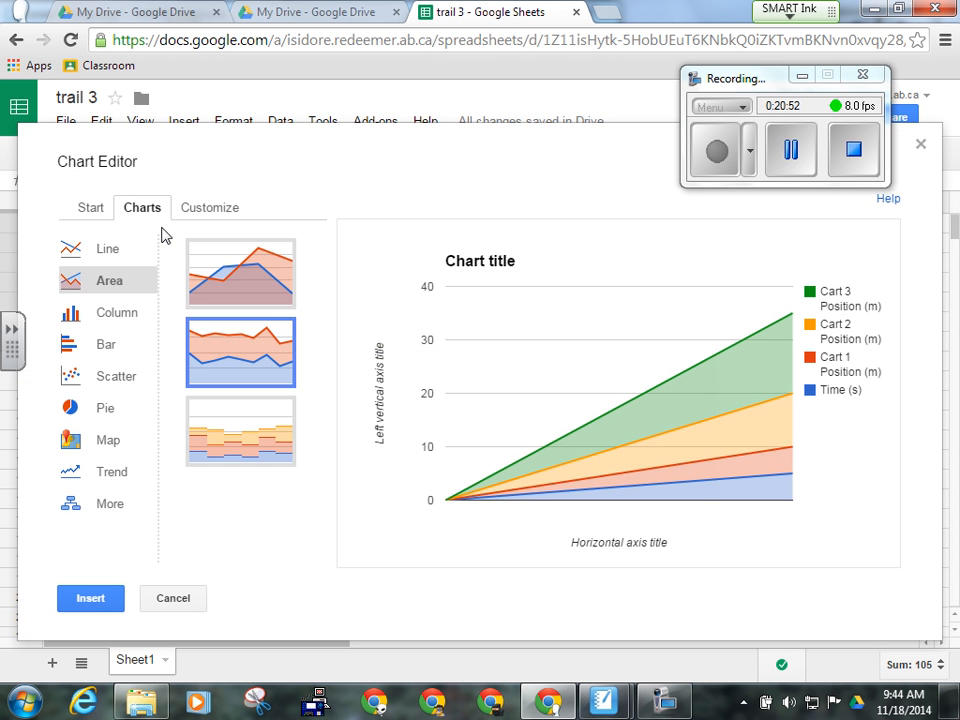
click(110, 385)
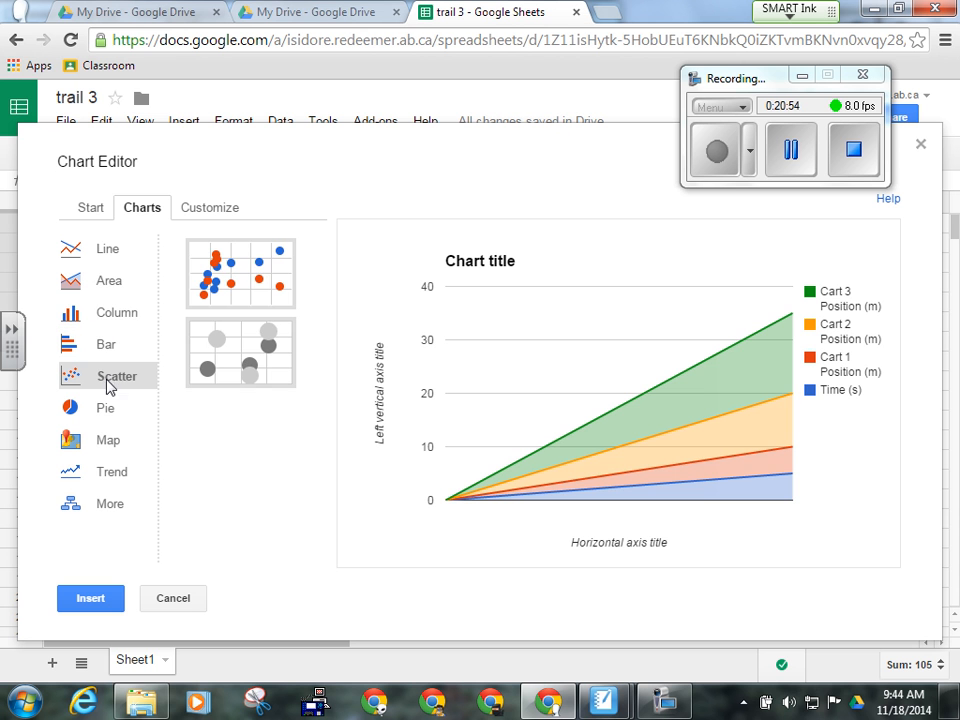
click(256, 274)
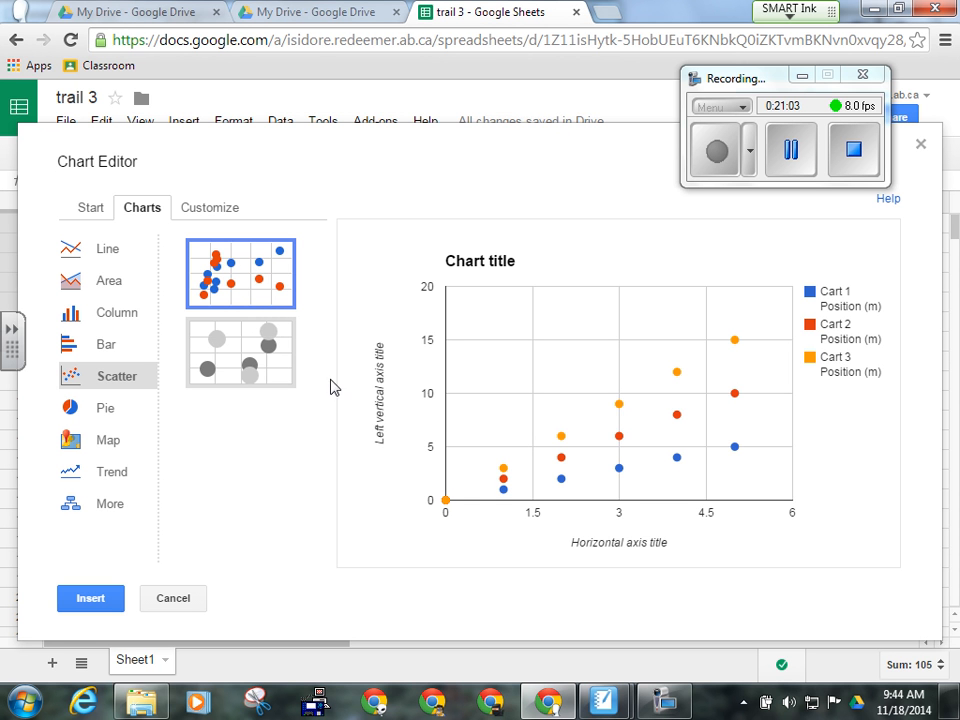
- Title the chart 'Position vs. Time for Carts'
click(211, 211)
click(149, 323)
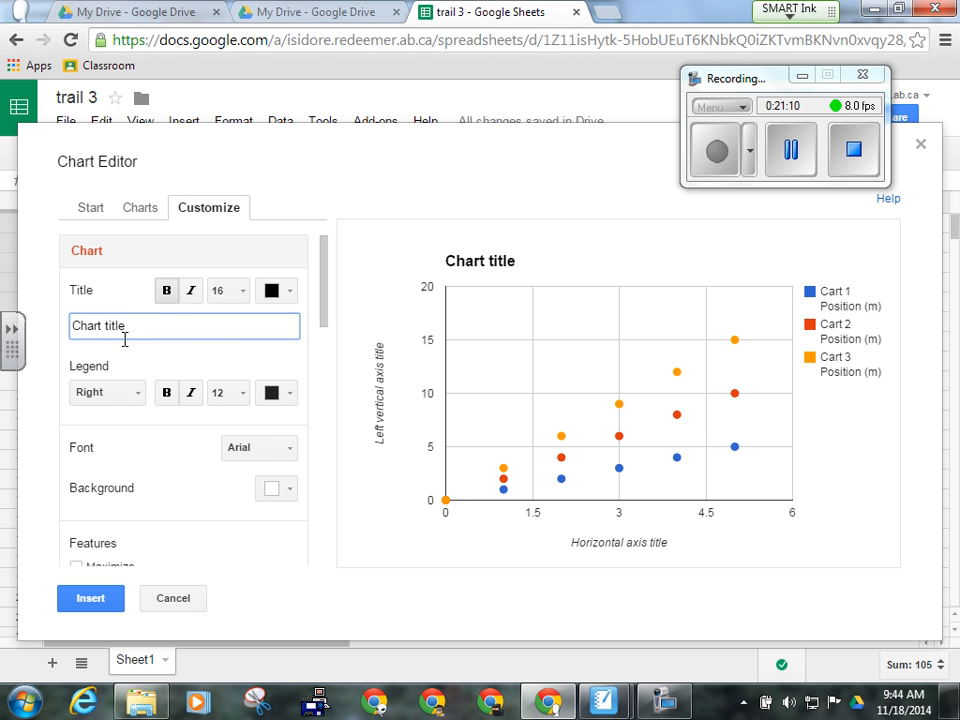
drag(126, 326, 56, 338)
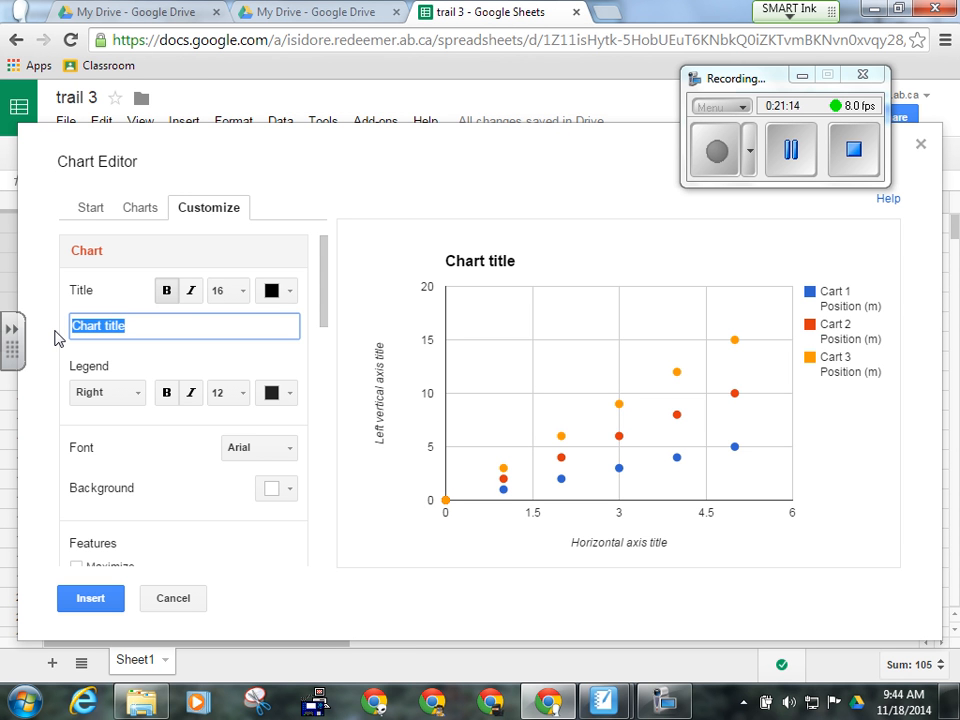
text(Position)
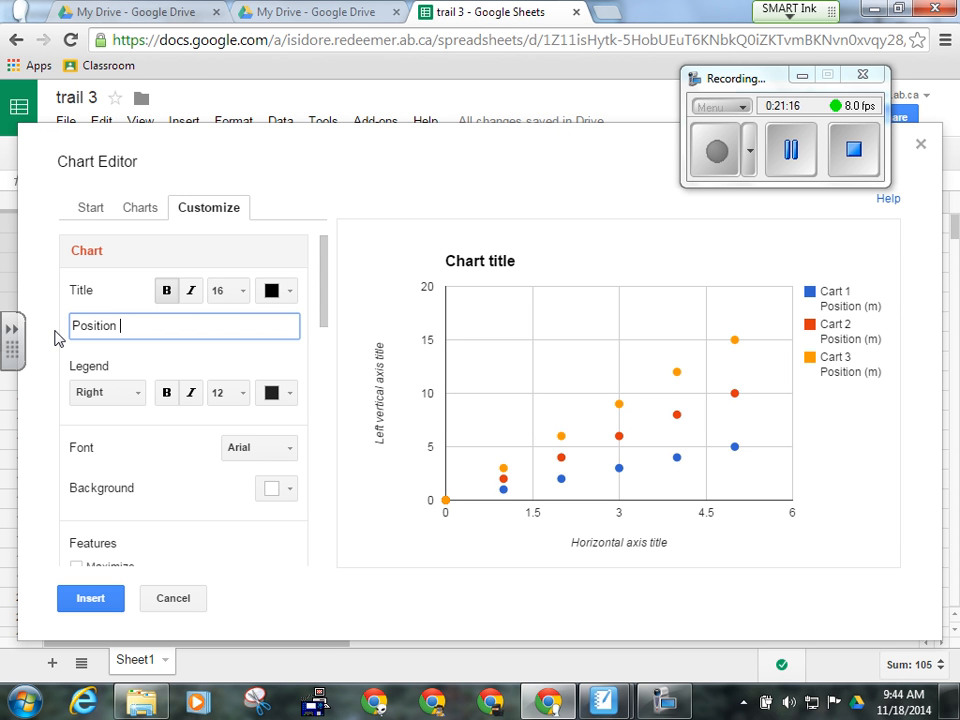
text( vs. Time for Carts)
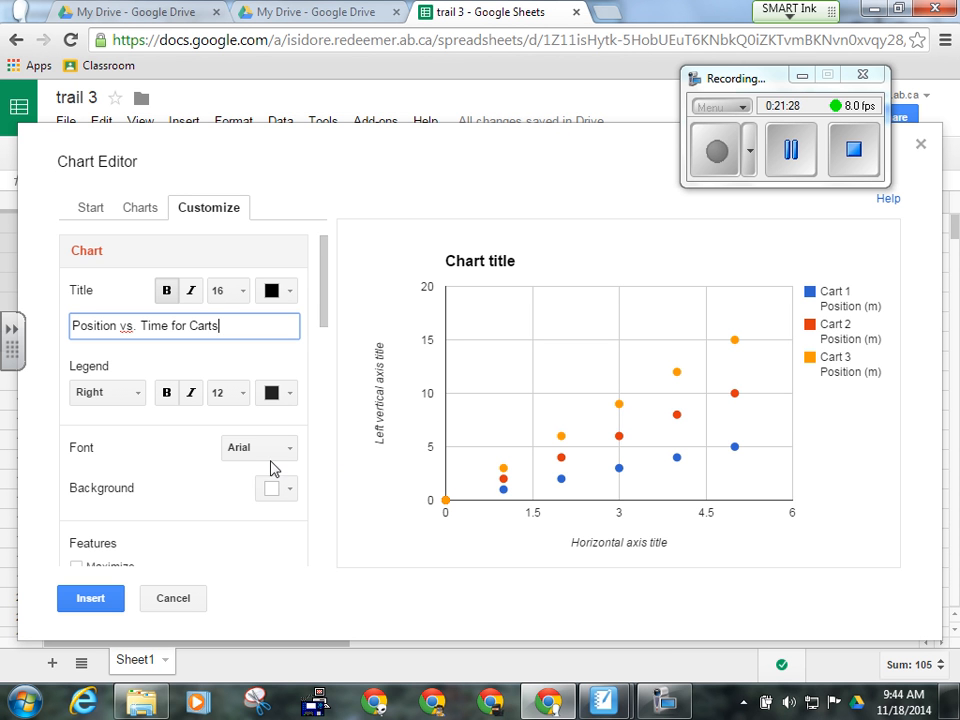
- Label the horizontal axis 'Time (s)'
drag(322, 298, 321, 398)
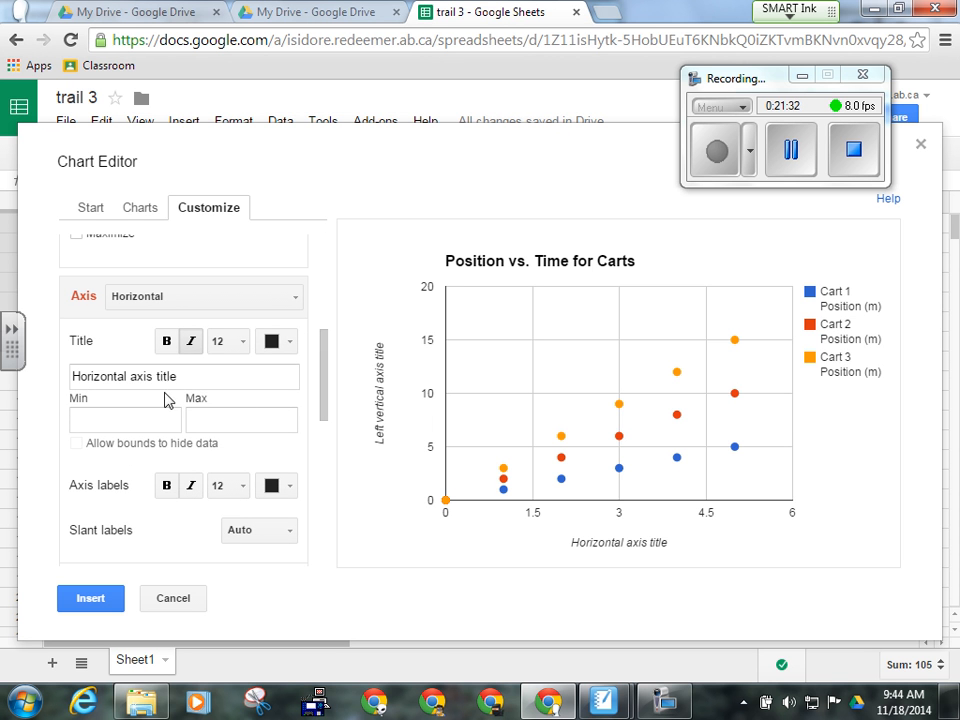
click(142, 379)
drag(142, 379, 60, 385)
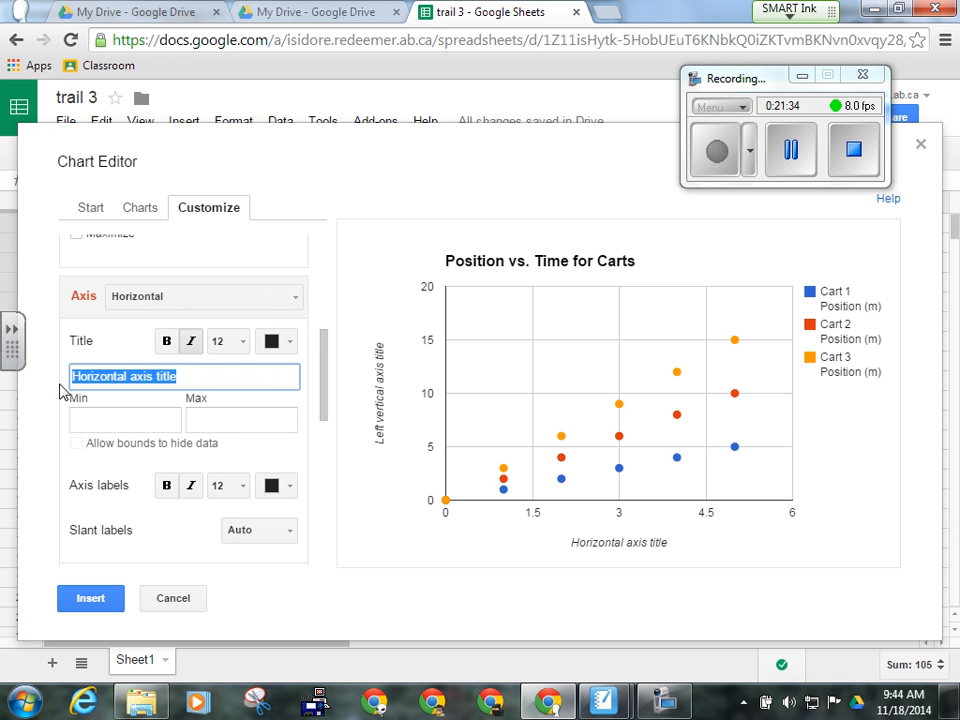
text(Time)
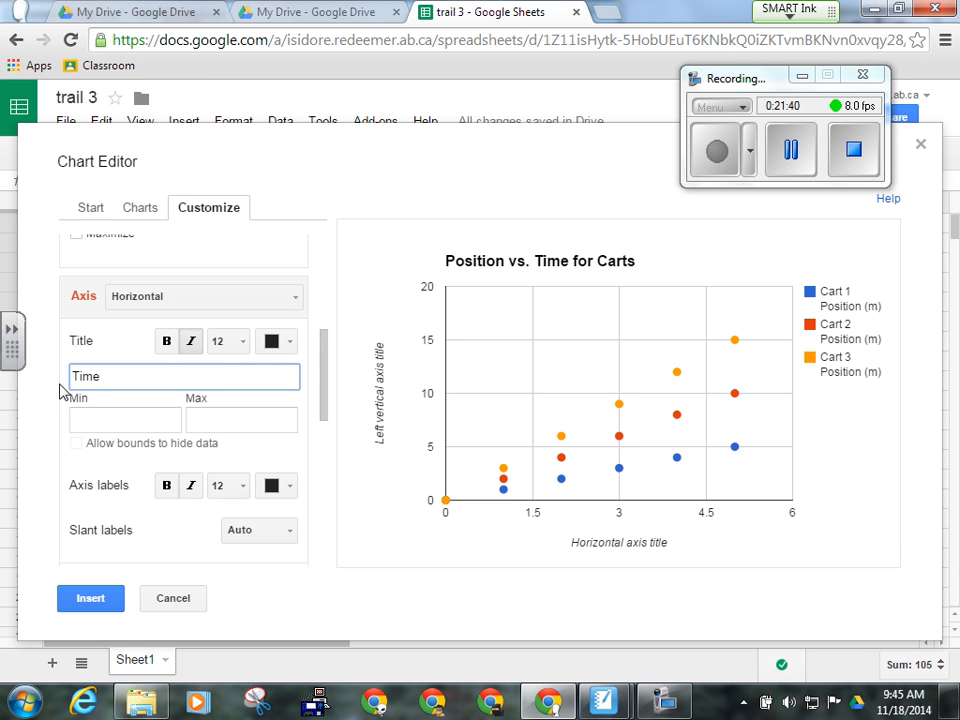
text(s))
- Replace the cart chart's placeholder vertical axis title with 'Position (m)'
click(295, 296)
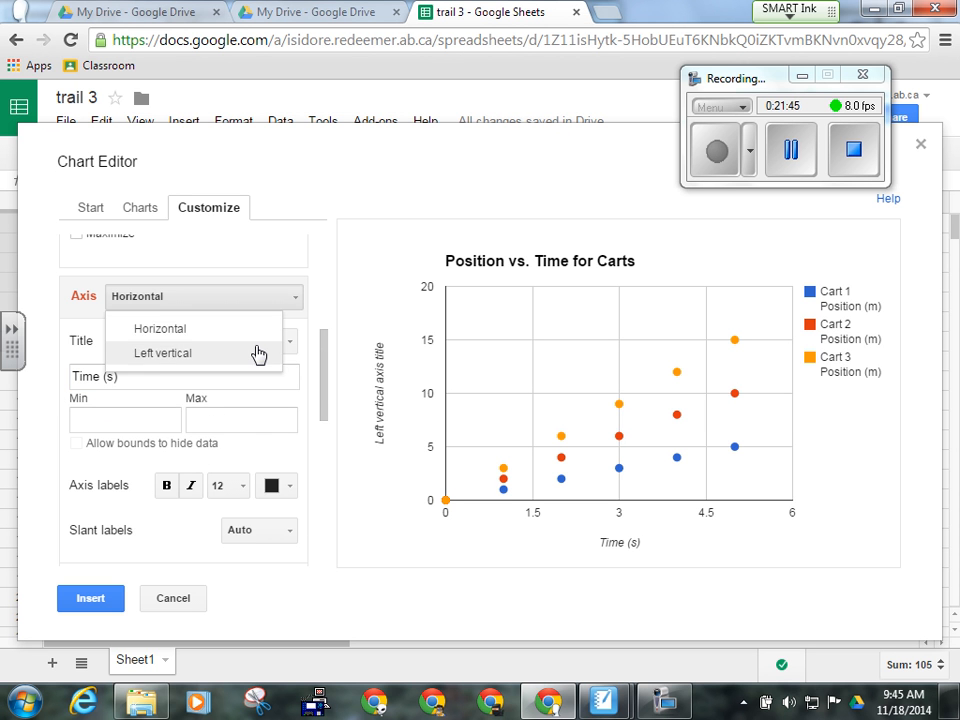
click(259, 354)
drag(195, 382, 72, 398)
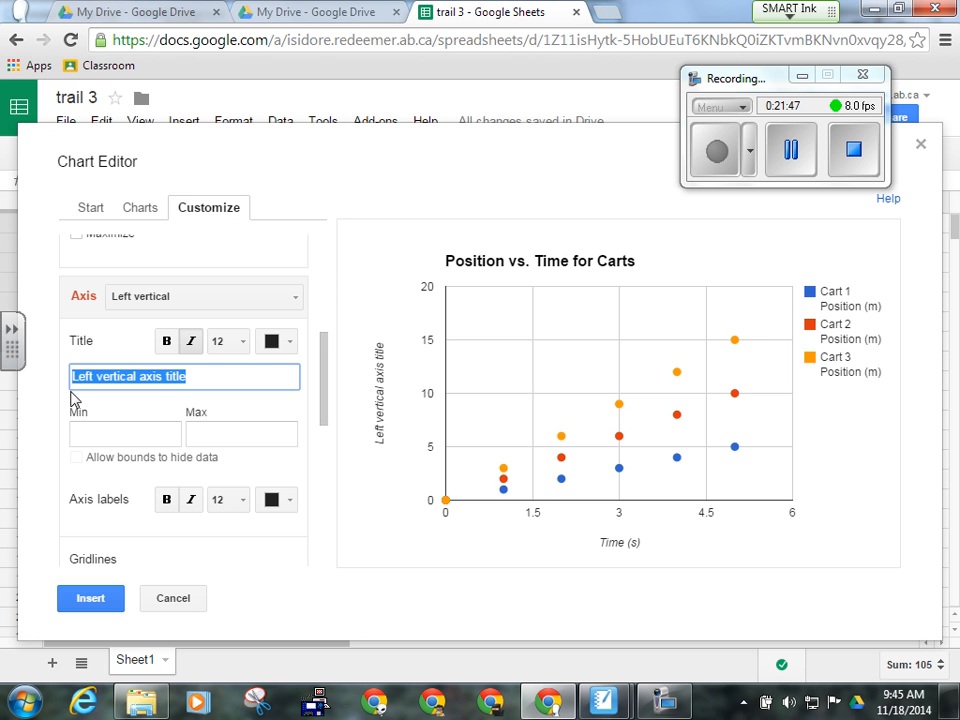
text(P)
key(BackSpace)
text(P)
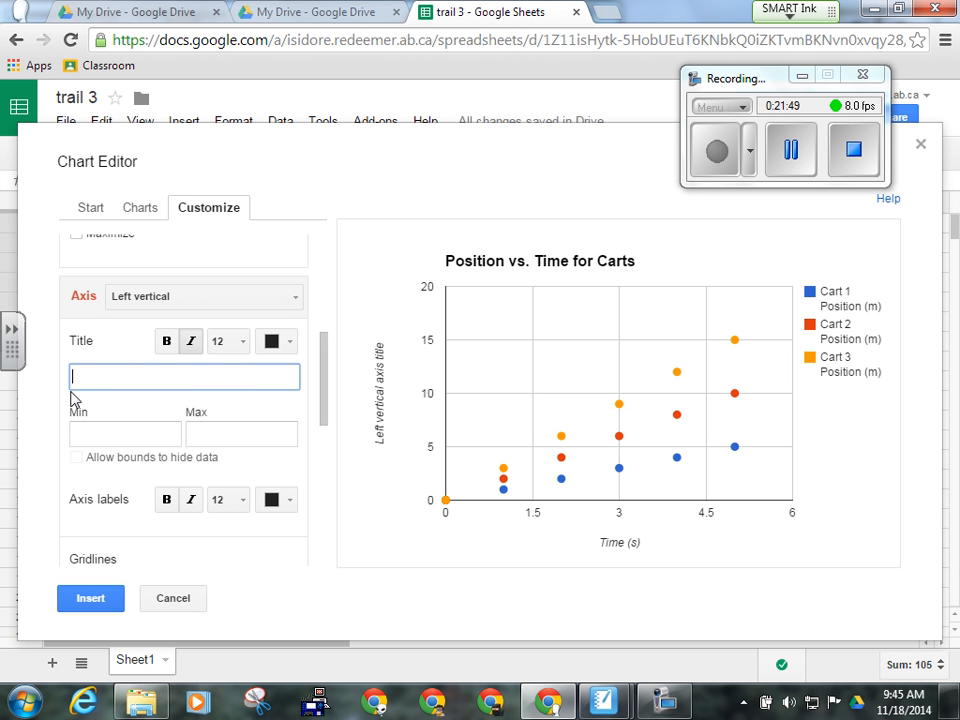
text(osition (m))
scroll(255, 428, down, 1)
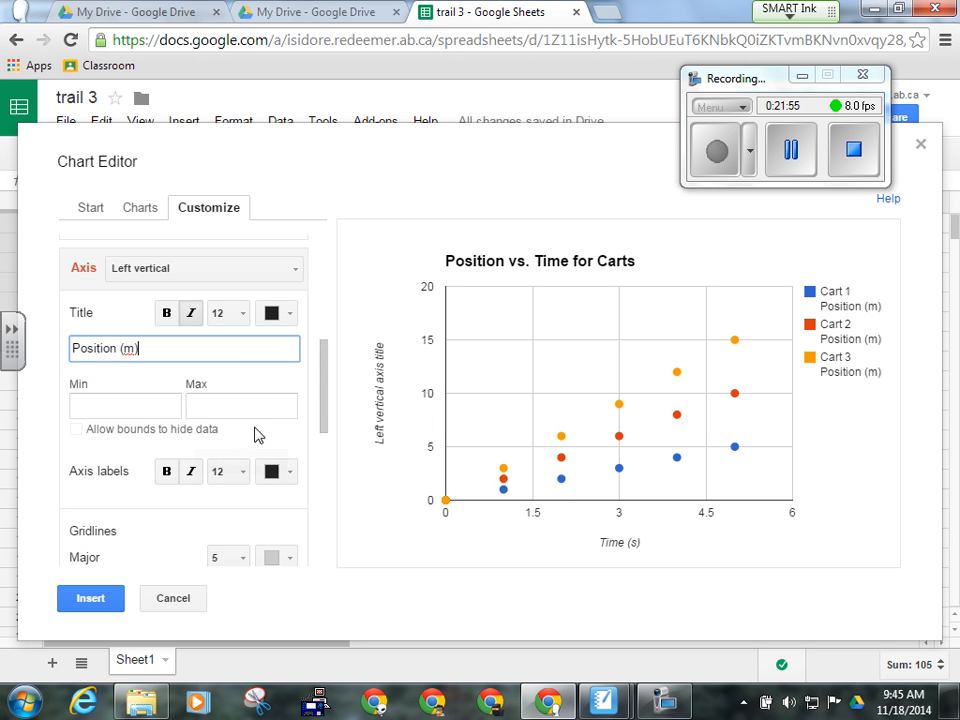
scroll(255, 433, down, 4)
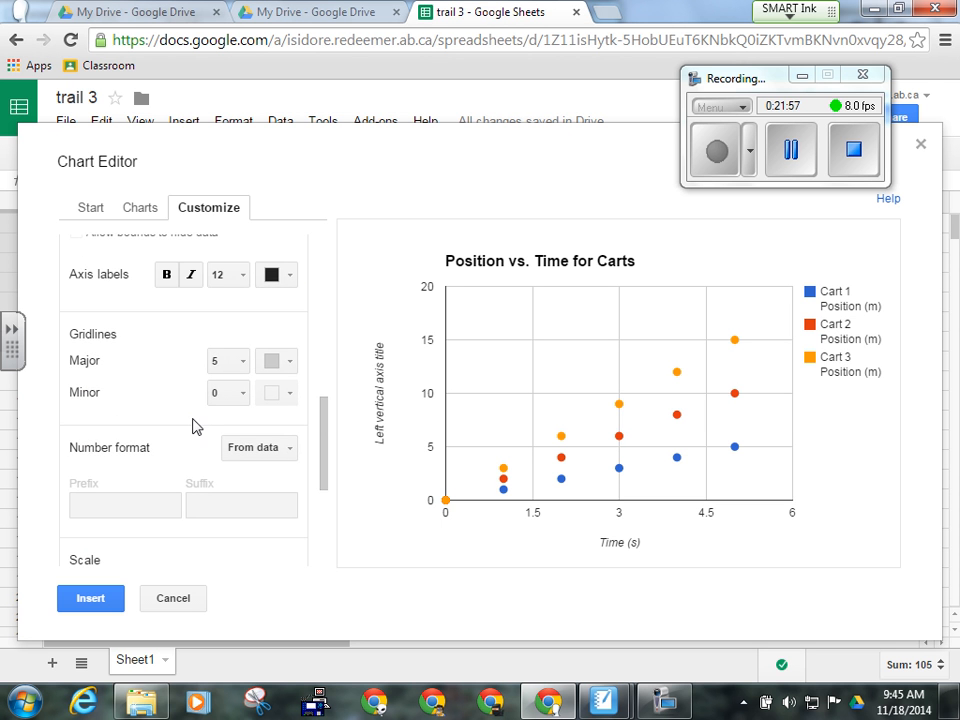
scroll(171, 418, down, 4)
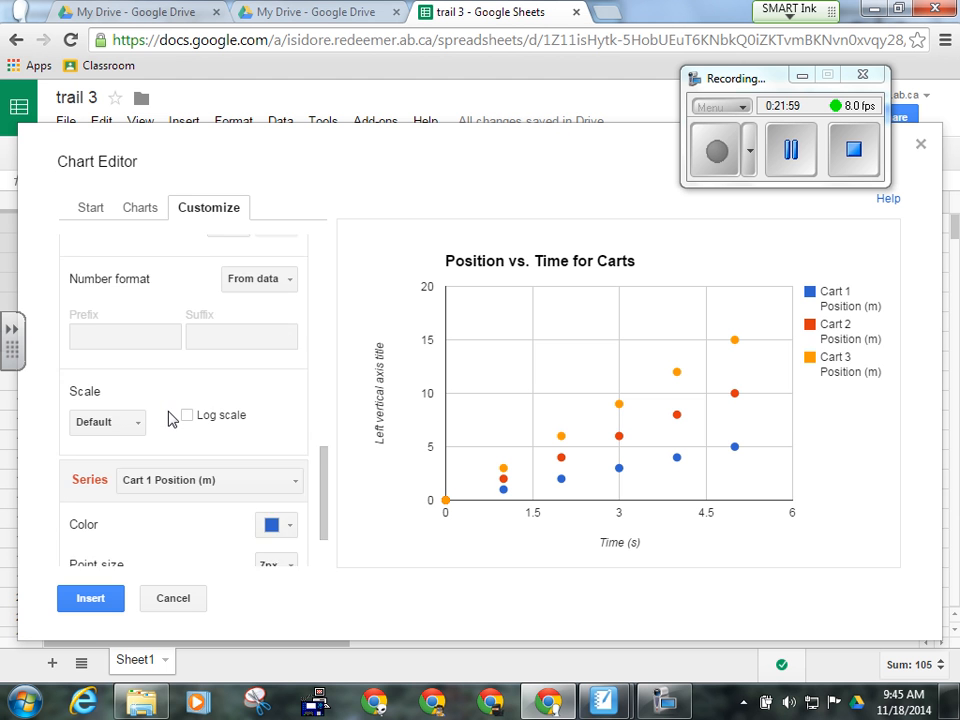
scroll(171, 418, down, 3)
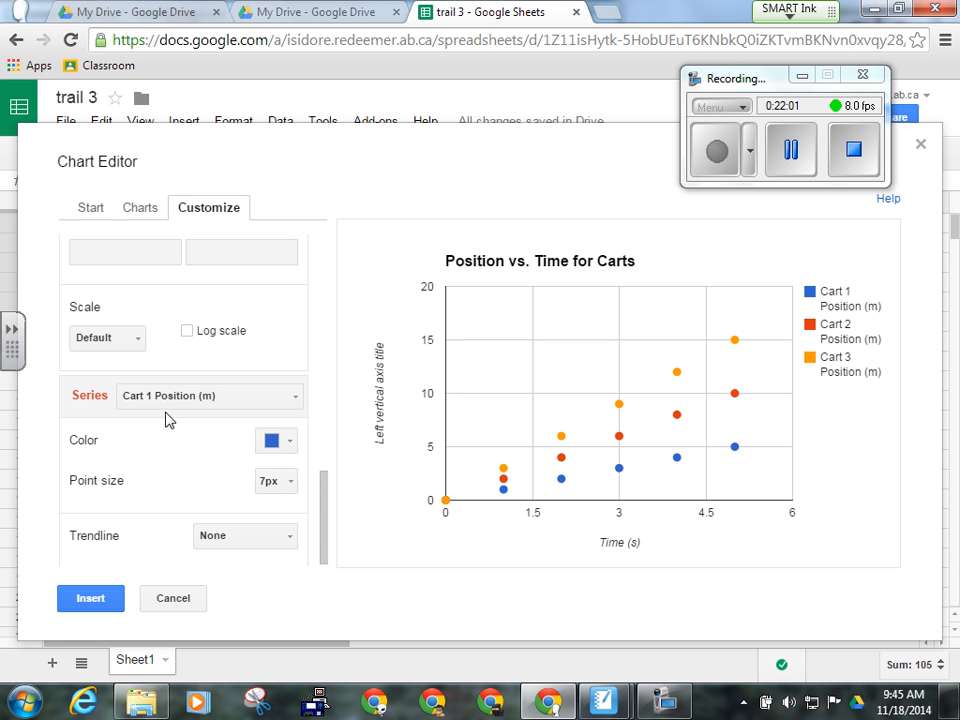
- Give Cart 1 Position (m) a linear trendline labelled with its equation
click(293, 401)
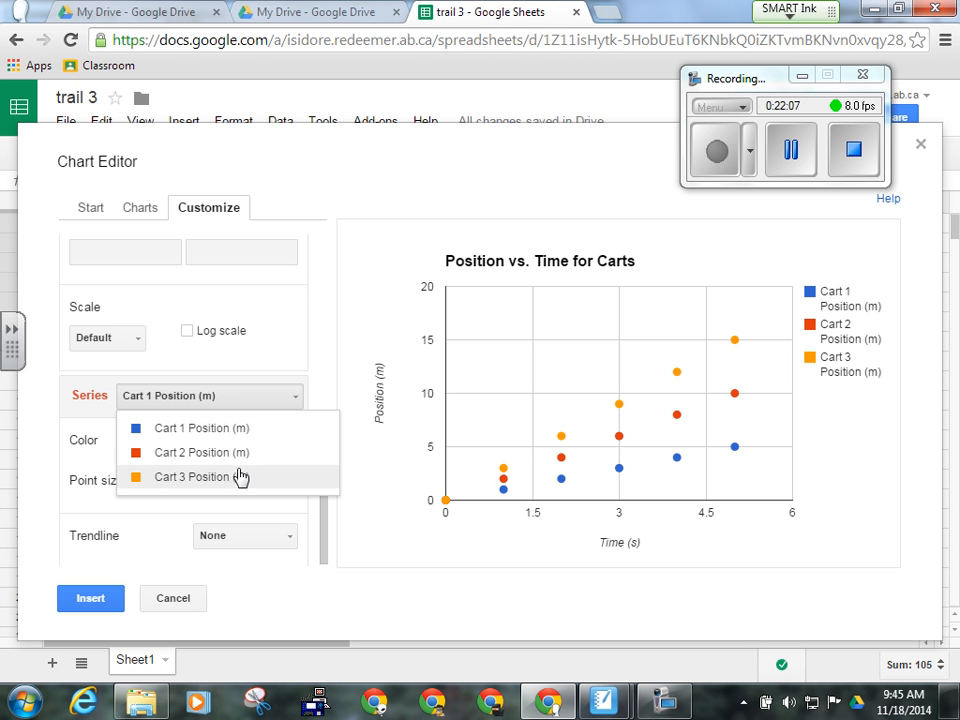
click(245, 430)
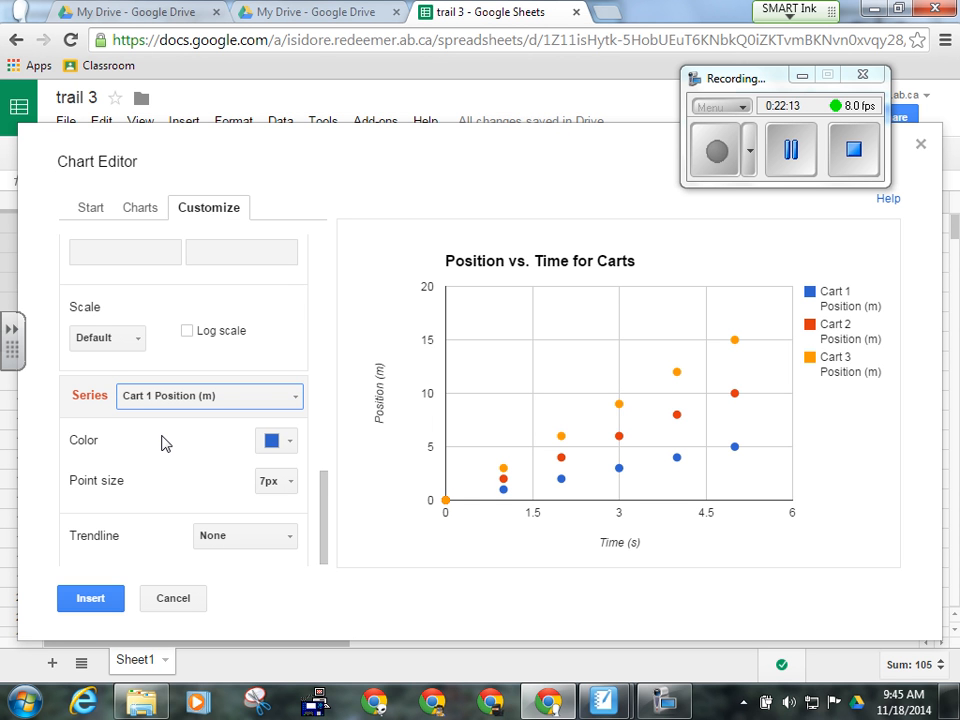
scroll(152, 456, down, 1)
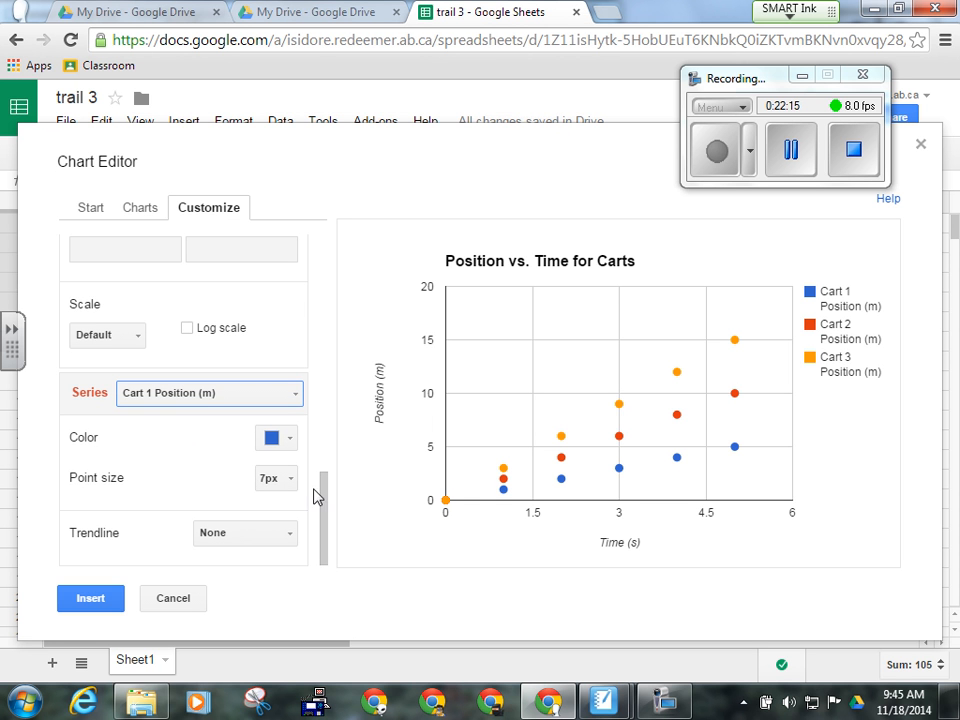
click(286, 537)
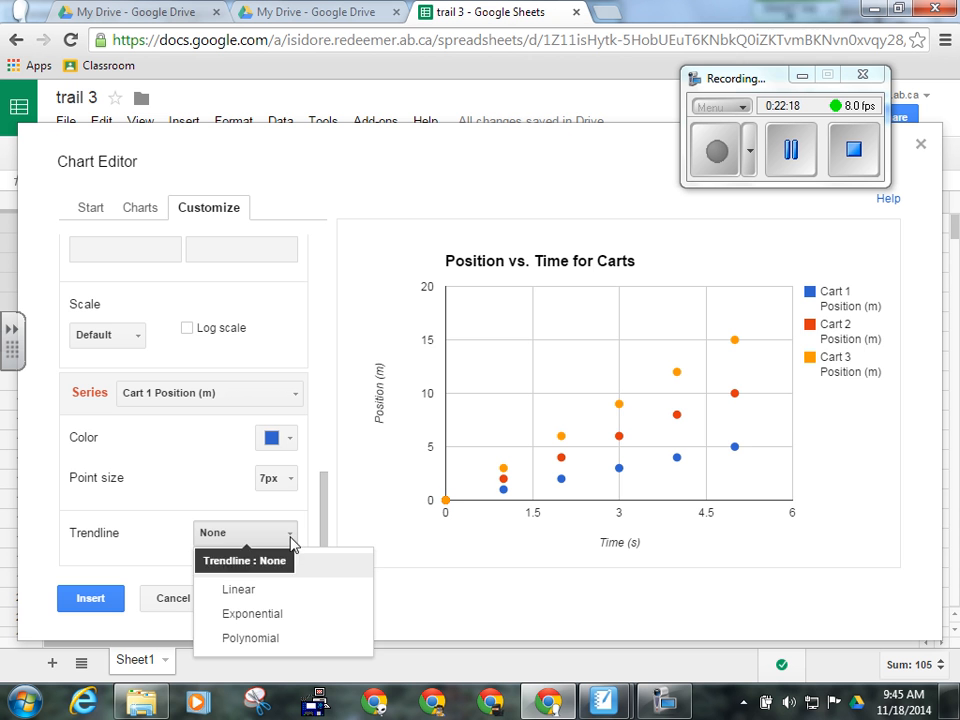
click(278, 591)
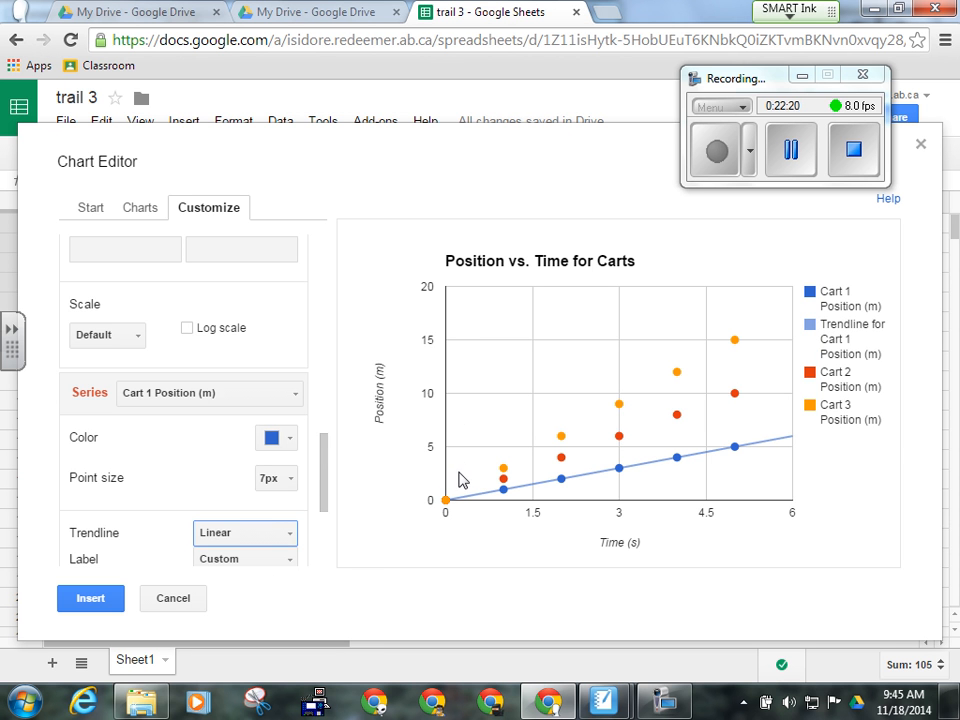
drag(324, 497, 321, 561)
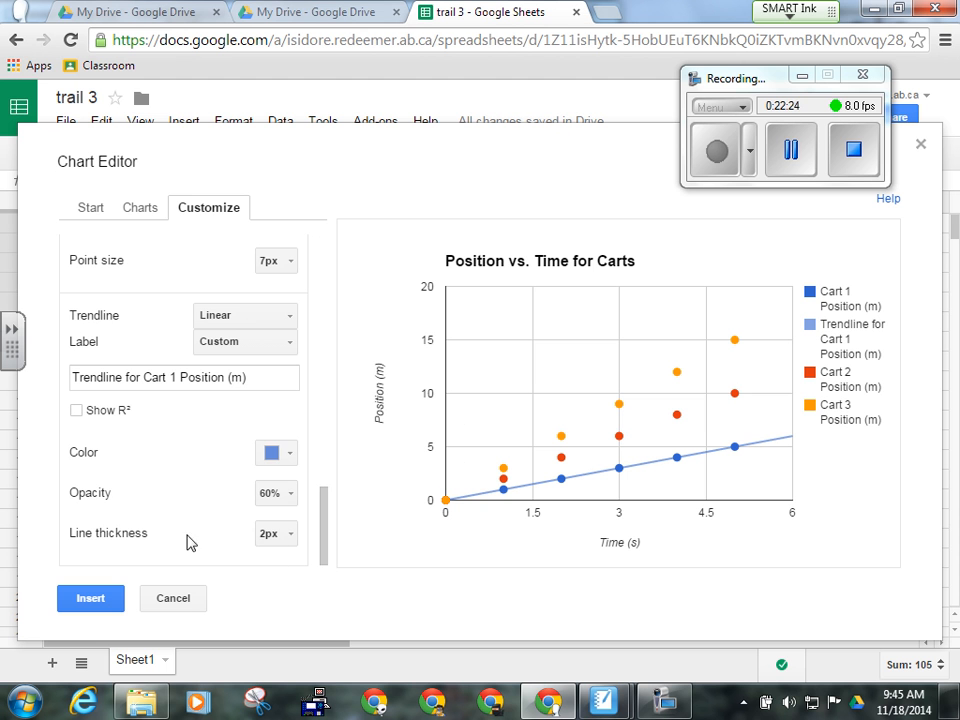
click(283, 345)
click(268, 400)
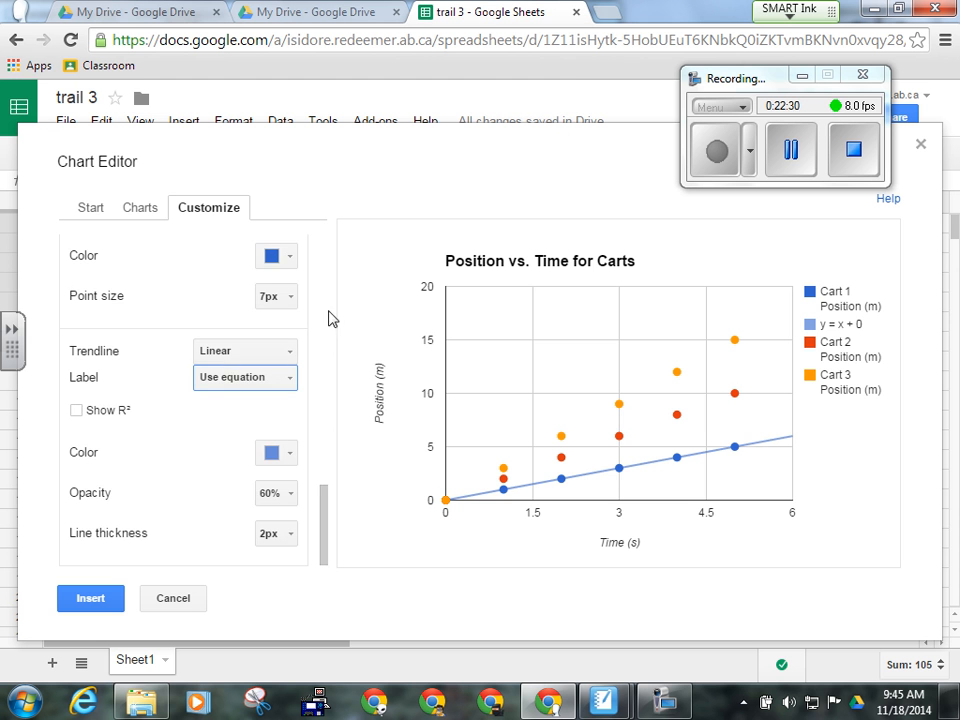
scroll(240, 300, up, 2)
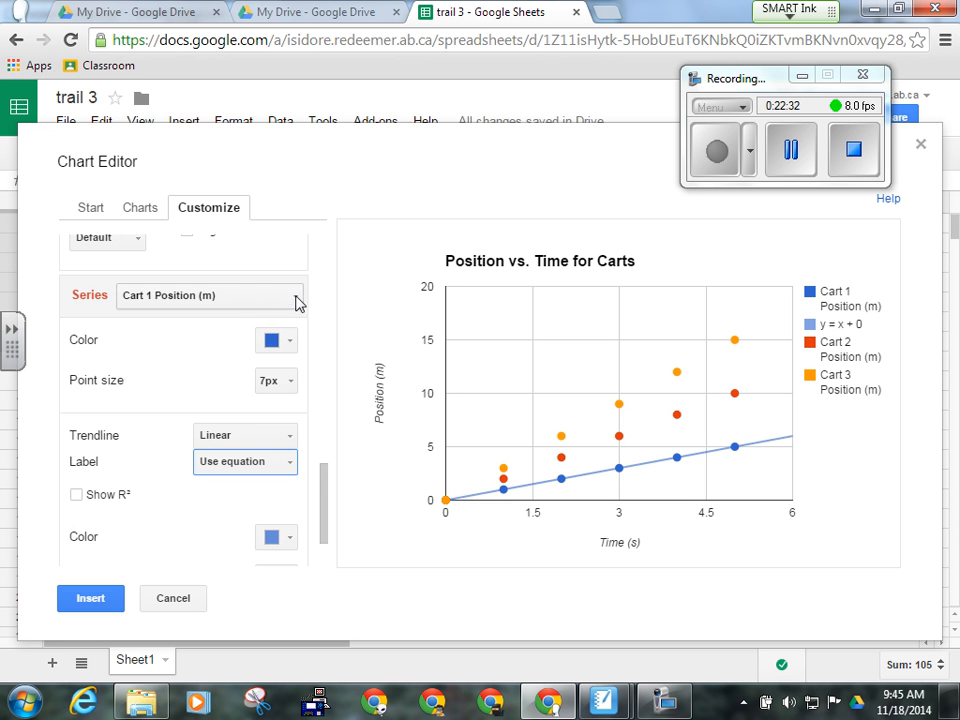
- Give Cart 2 Position (m) a linear trendline labelled with its equation
click(298, 303)
click(272, 350)
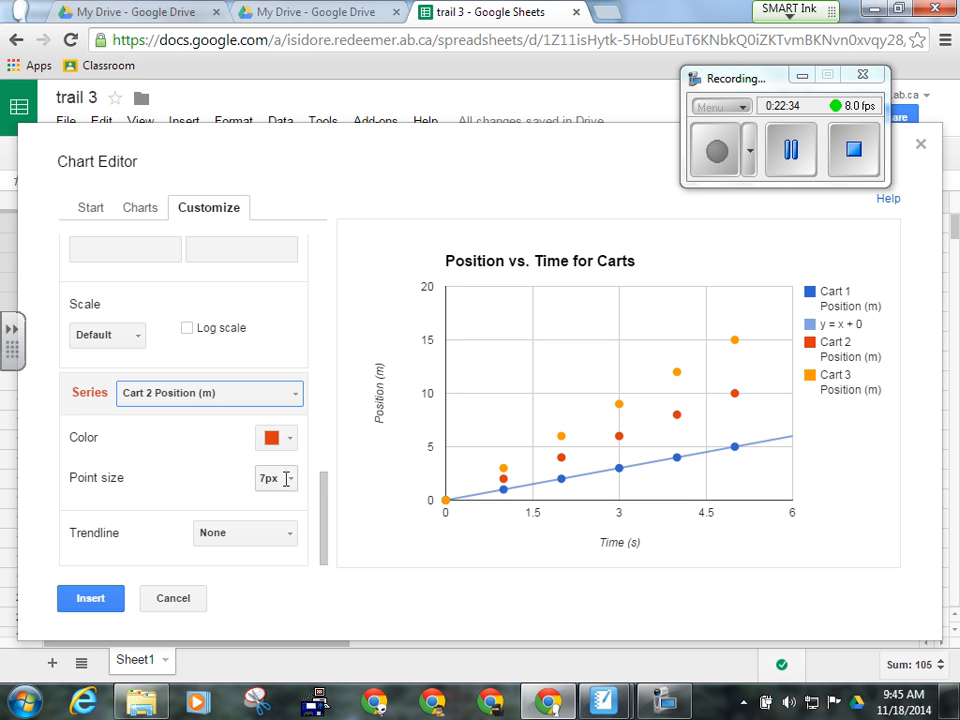
click(283, 537)
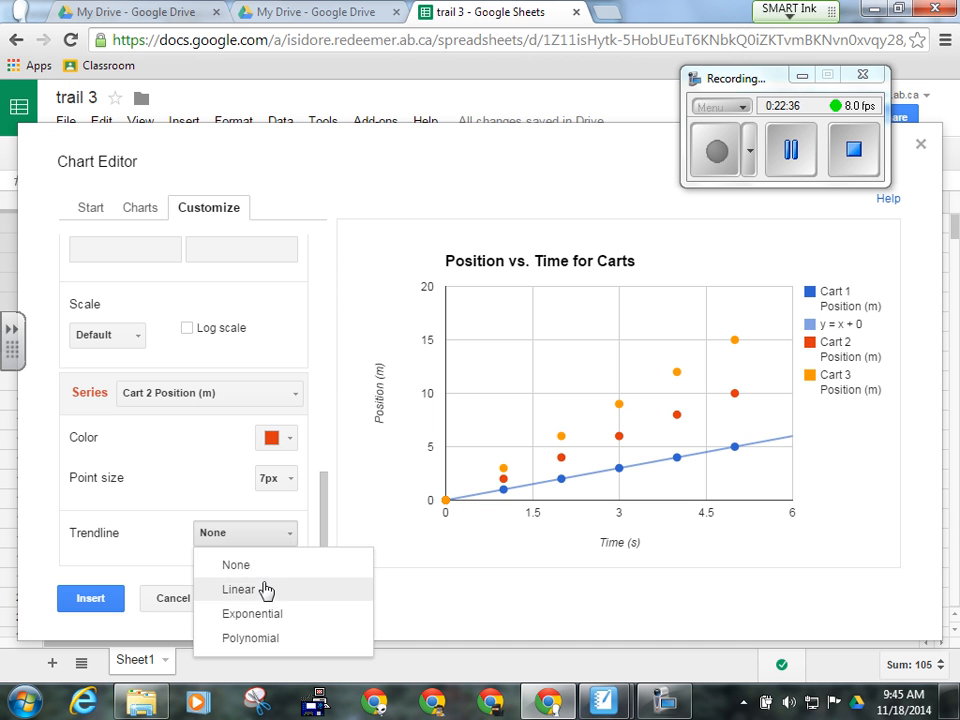
click(265, 589)
click(289, 558)
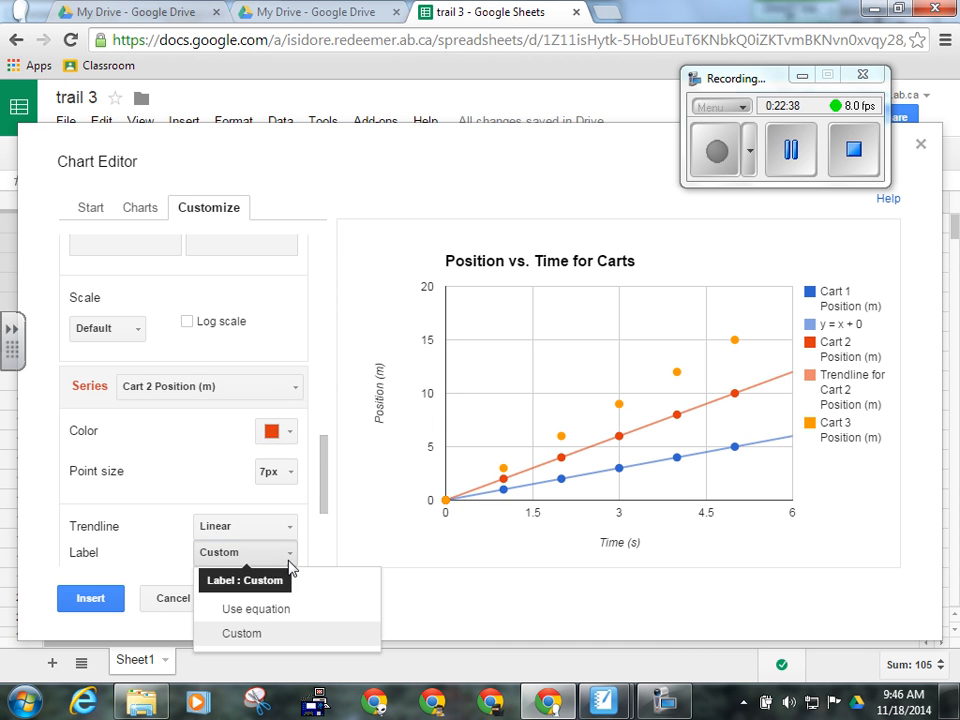
click(275, 609)
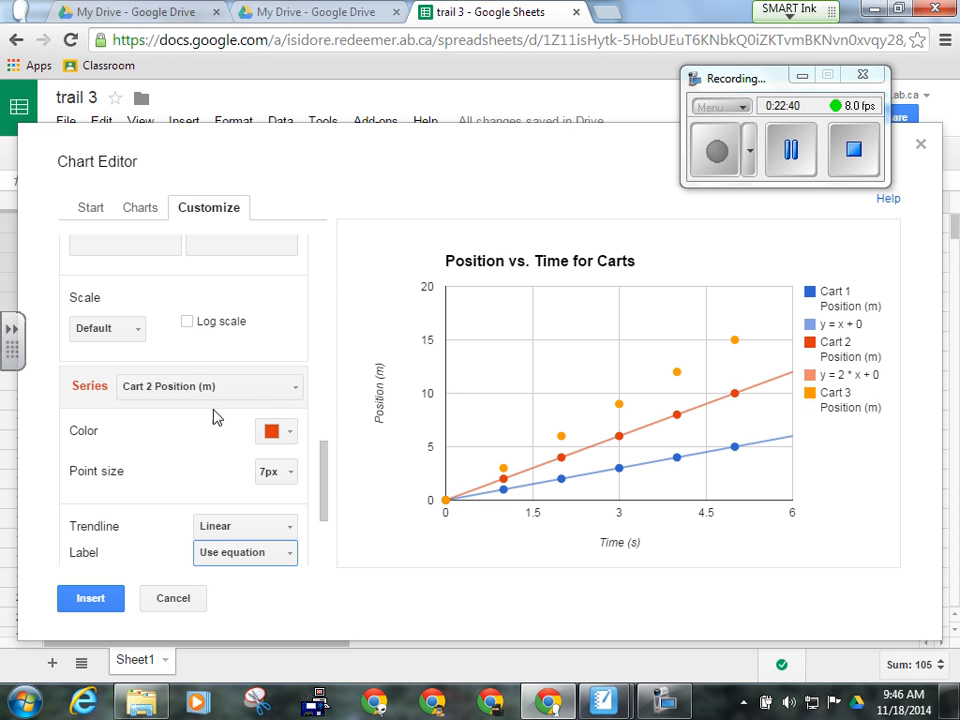
- Give Cart 3 Position (m) a linear trendline labelled with its equation
click(281, 388)
click(253, 467)
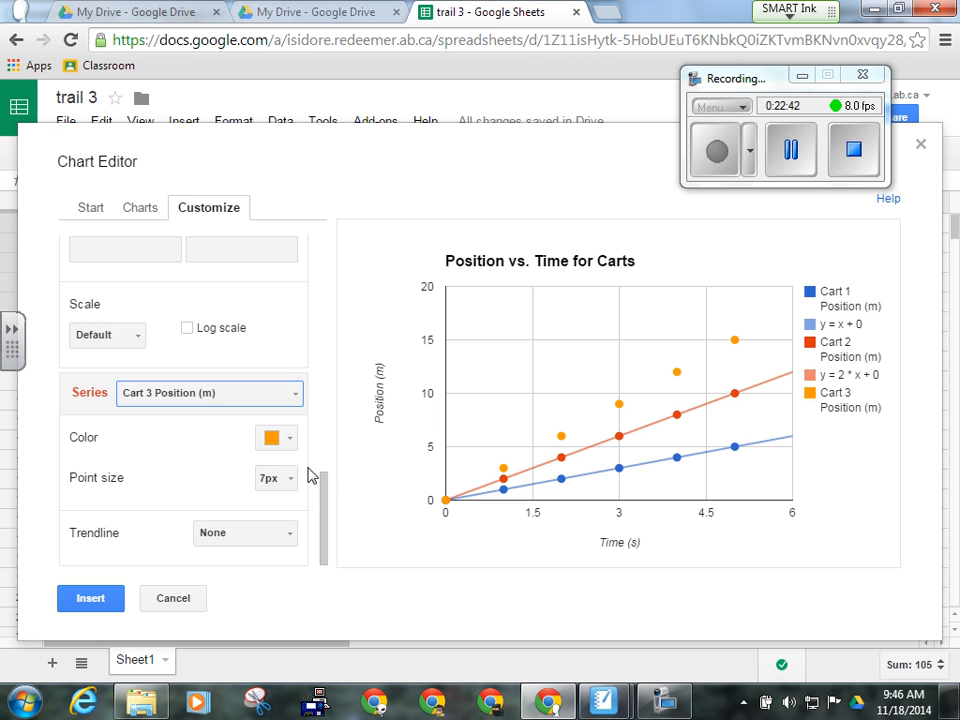
click(292, 533)
click(338, 586)
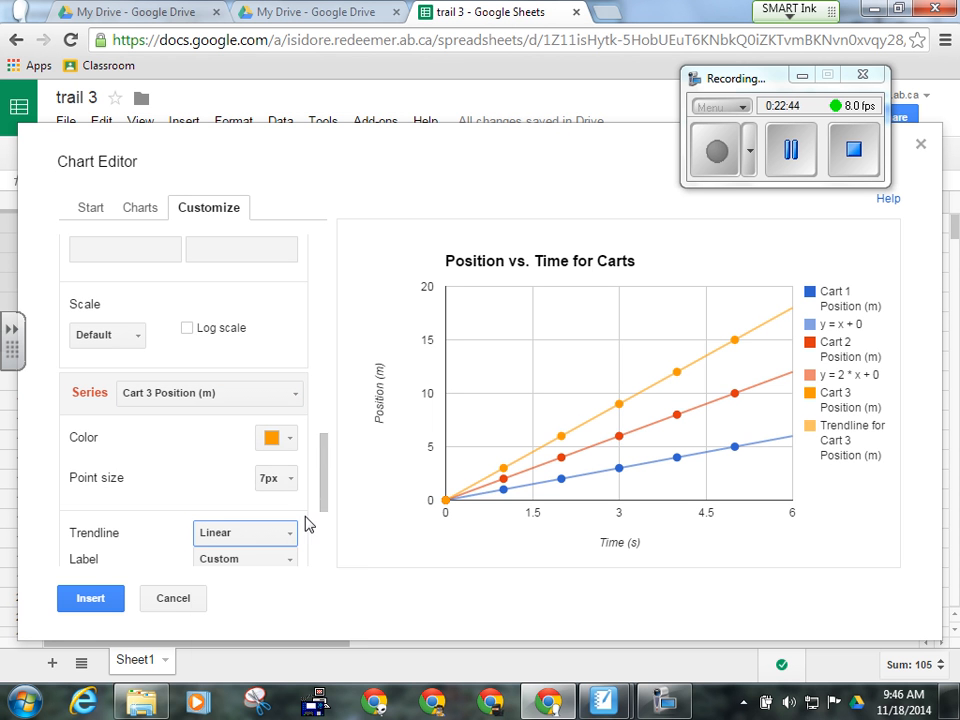
click(282, 560)
click(336, 604)
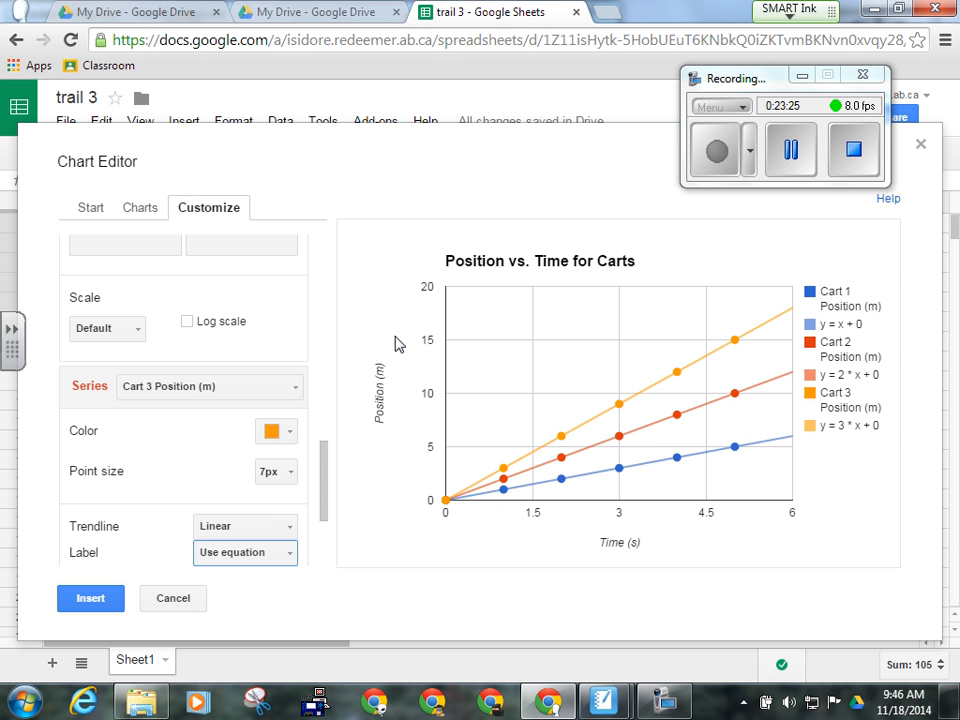
- In the blank spreadsheet, enter headings 'Time (Weeks)' in A1 and 'Mass (kg)' in B1
click(787, 152)
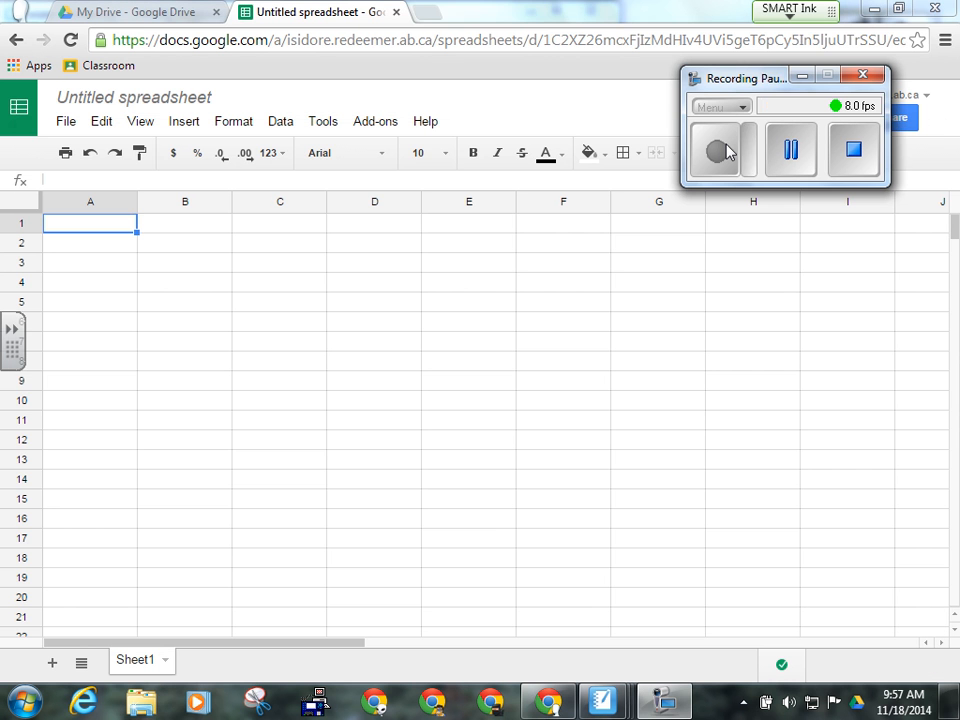
click(728, 150)
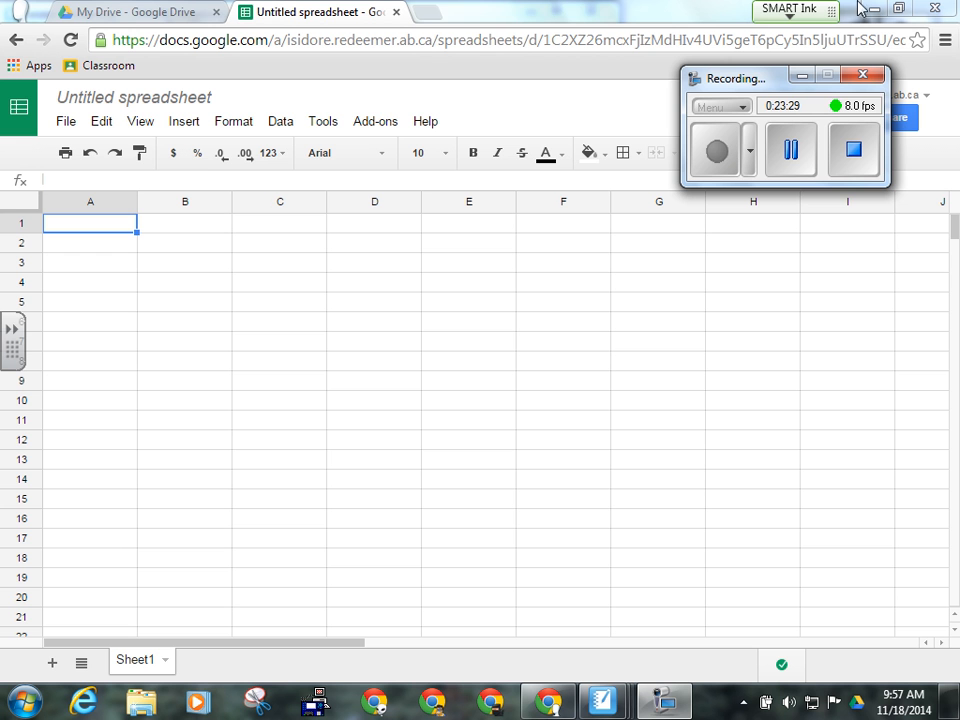
click(805, 80)
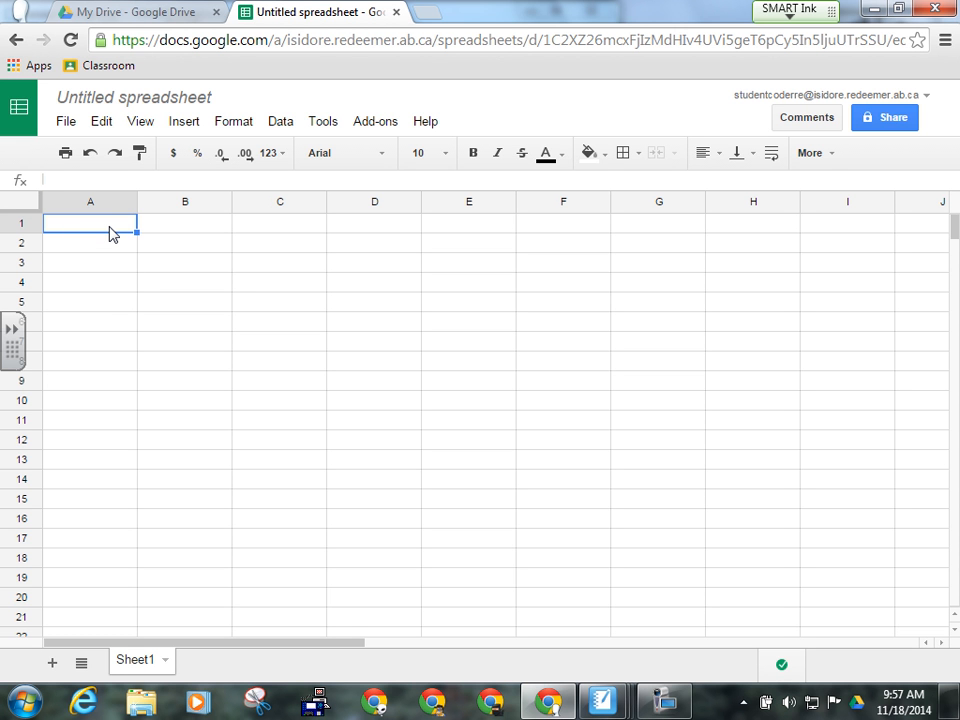
text(Time ()
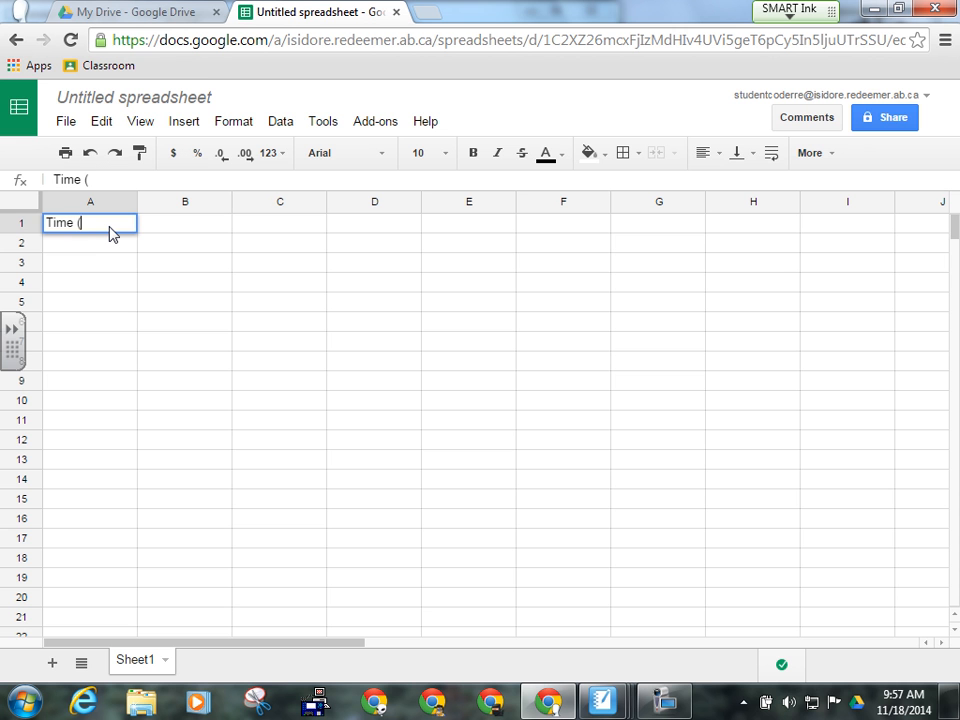
text(Weeks))
key(Tab)
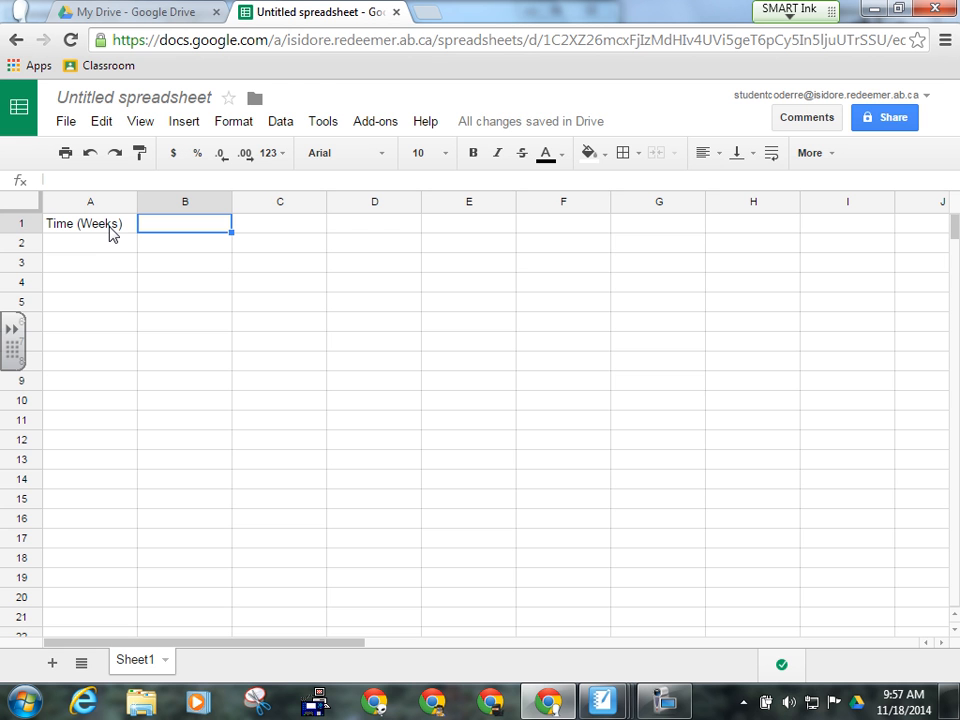
text(Mass )
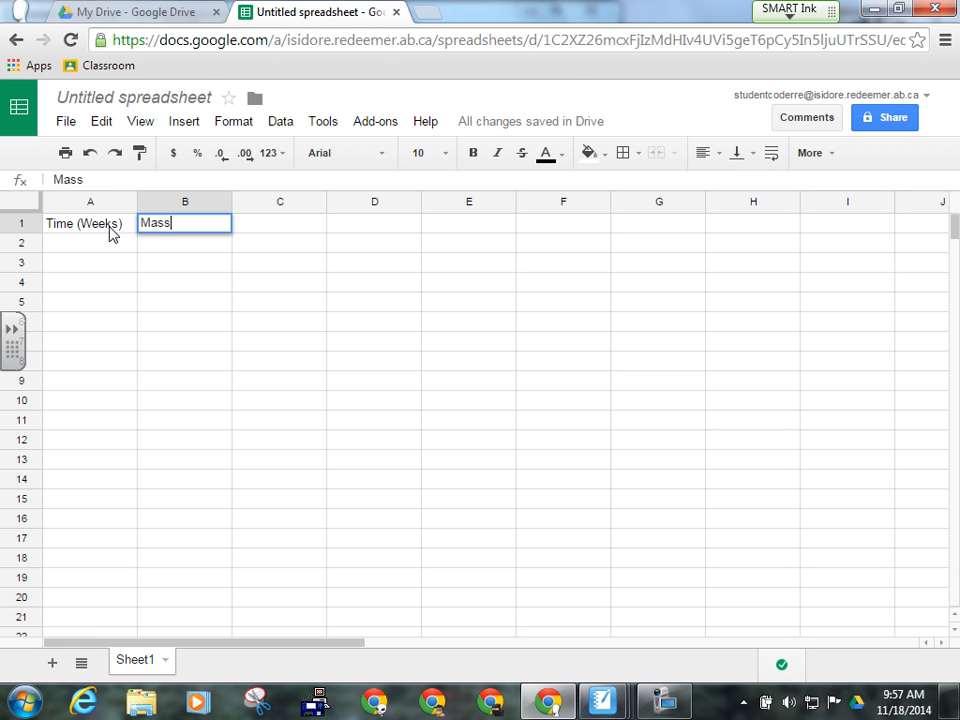
text((kg))
click(118, 248)
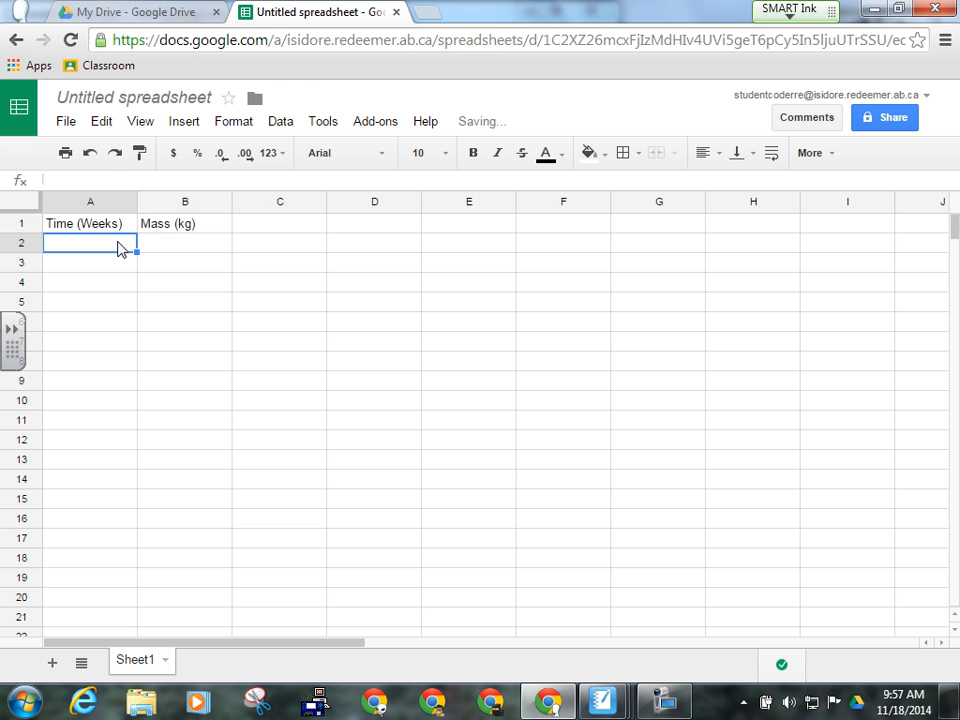
- Fill column A with week numbers 0 through 10
text(0)
key(Return)
text(1)
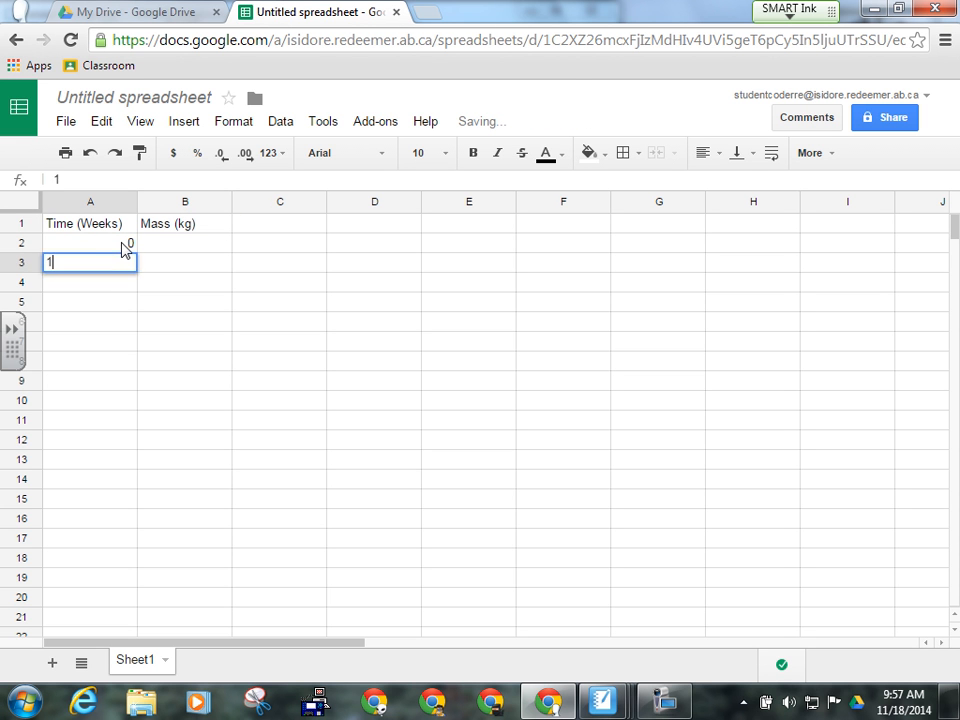
key(Return)
text(2)
key(Return)
text(3)
key(Return)
text(4)
key(Return)
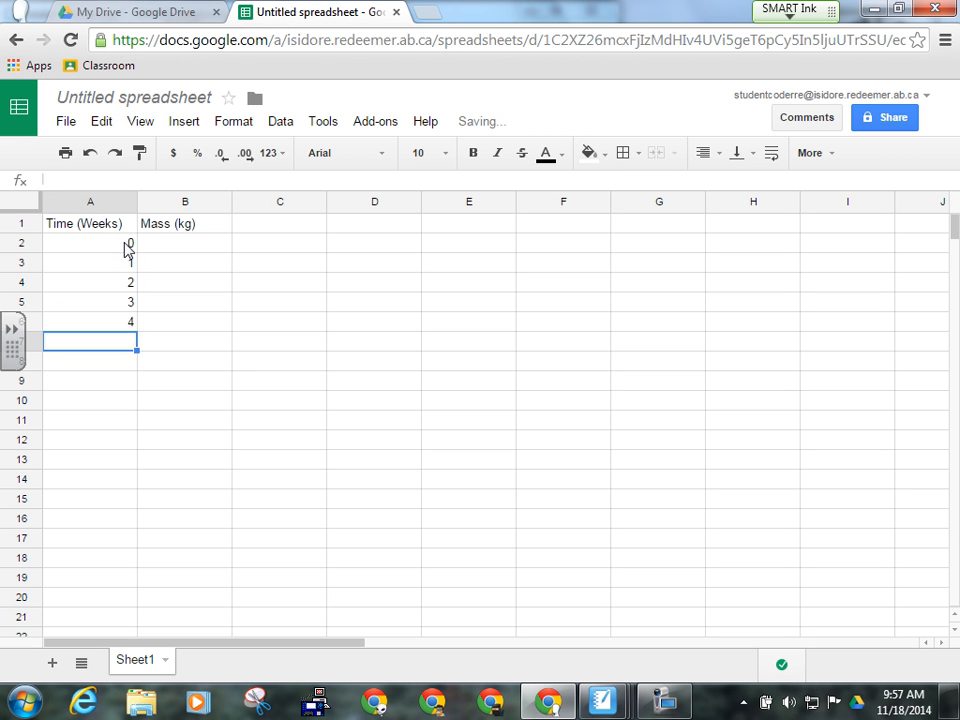
text(5)
key(Return)
key(Right)
key(Left)
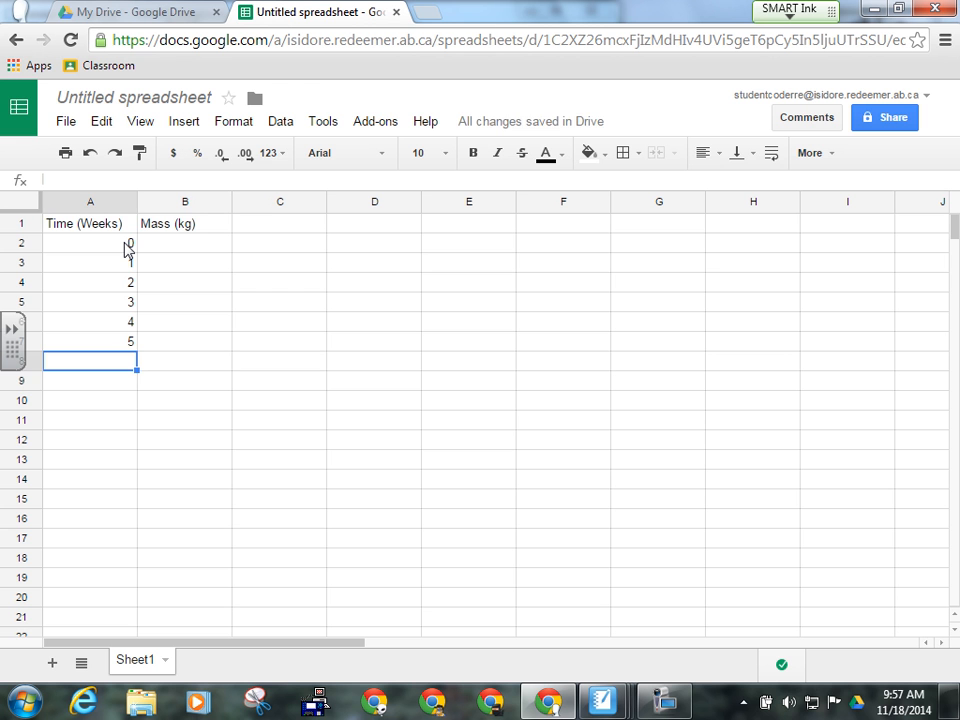
text(6)
text(7)
key(Return)
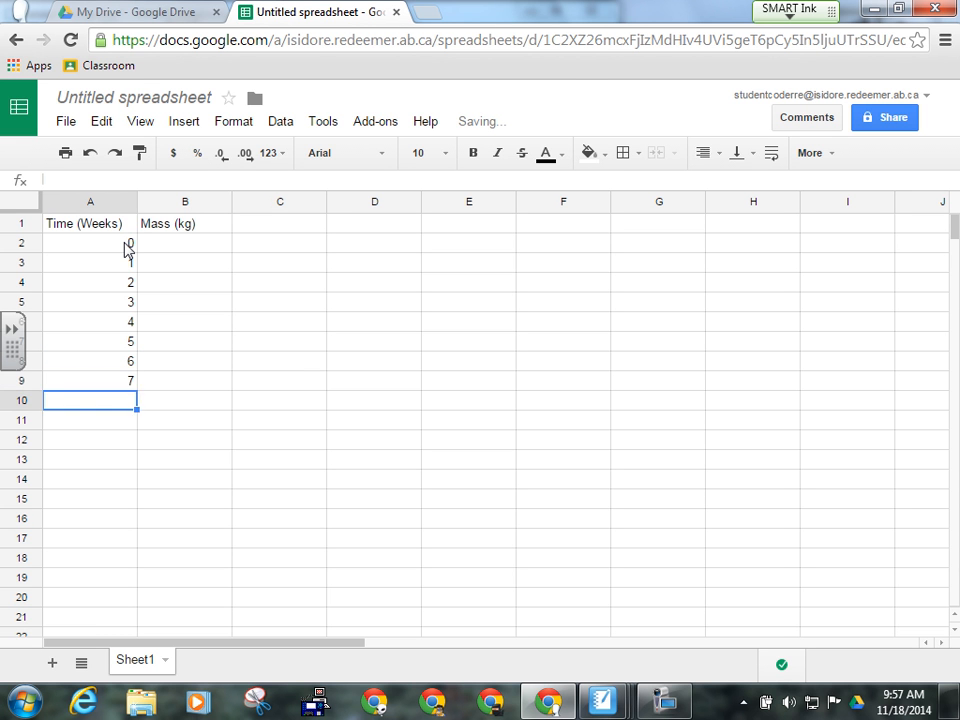
text(8)
key(Return)
text(9)
key(Return)
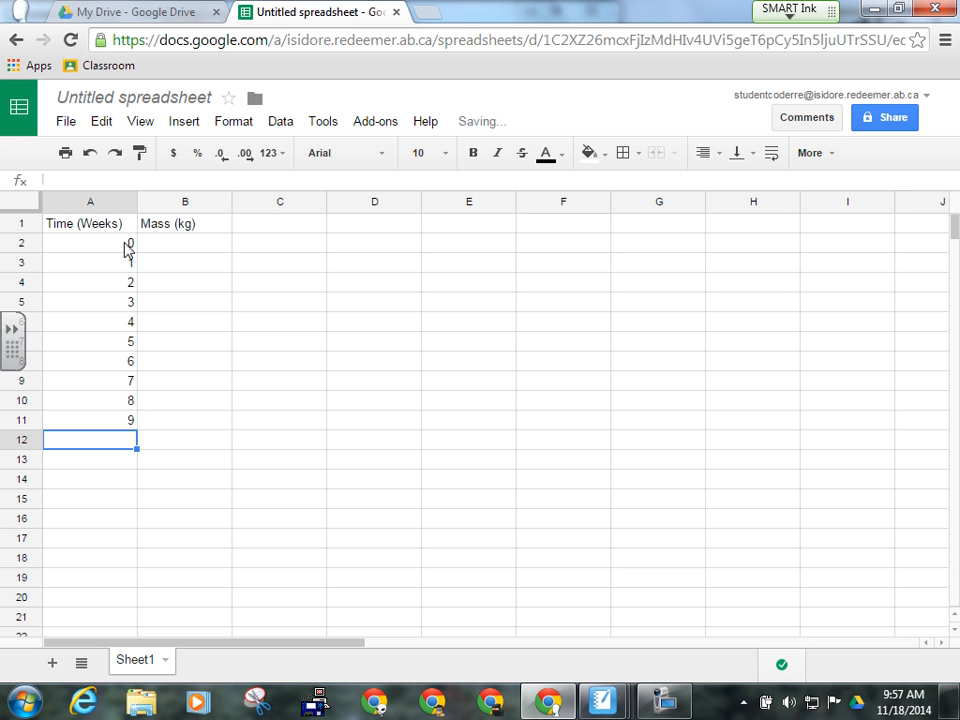
text(10)
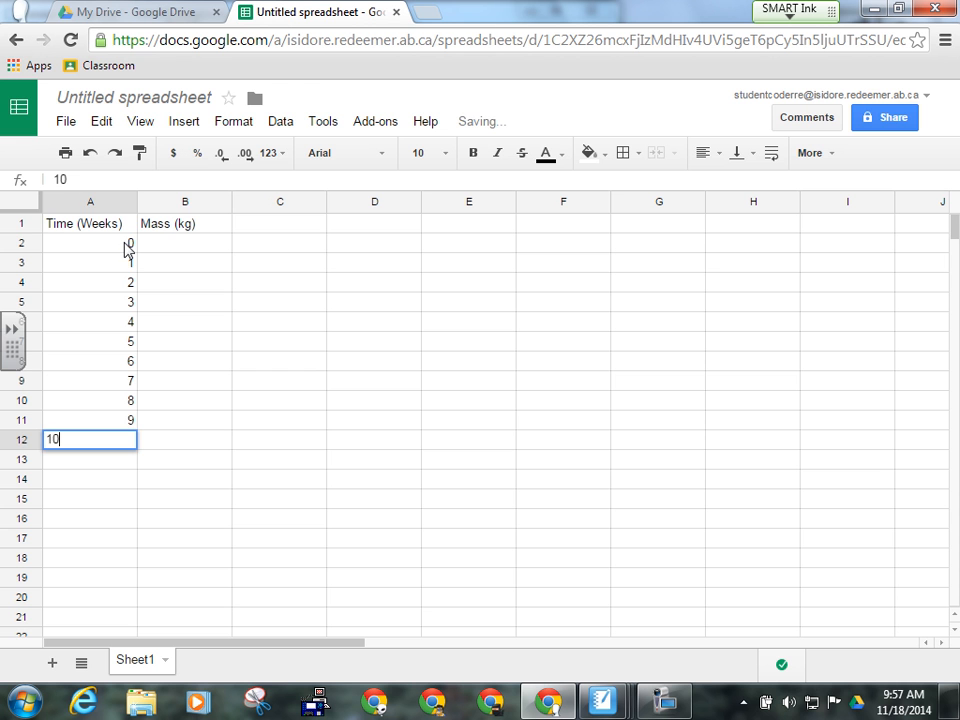
- Enter masses 200, 195, 187, 172, 167, 155, 142, 137, 129, 121 in column B beside weeks 0–9
click(193, 256)
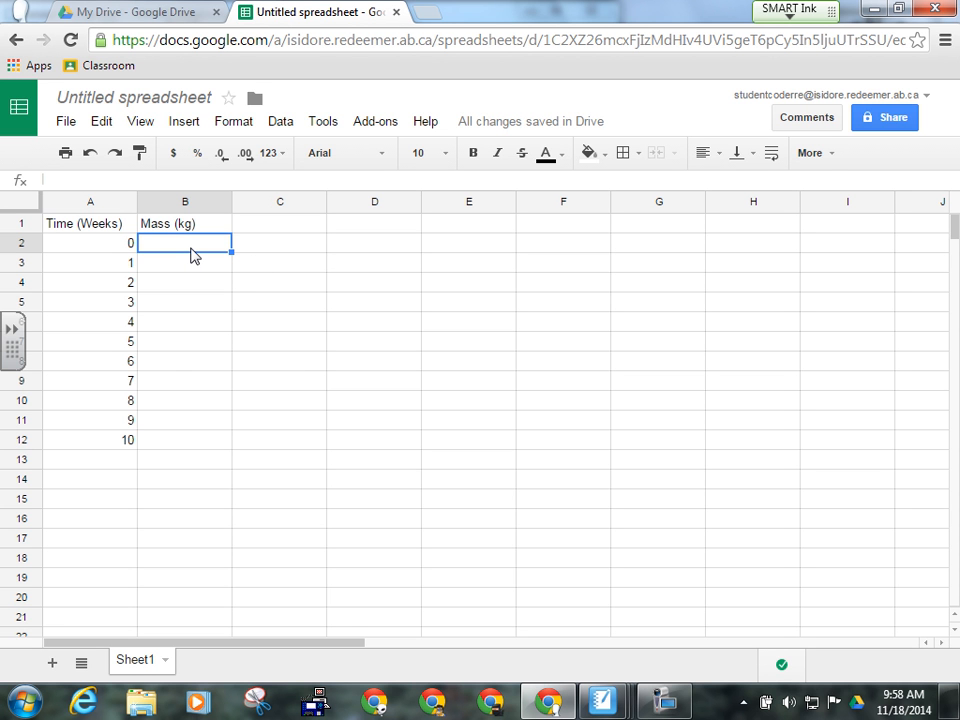
text(200)
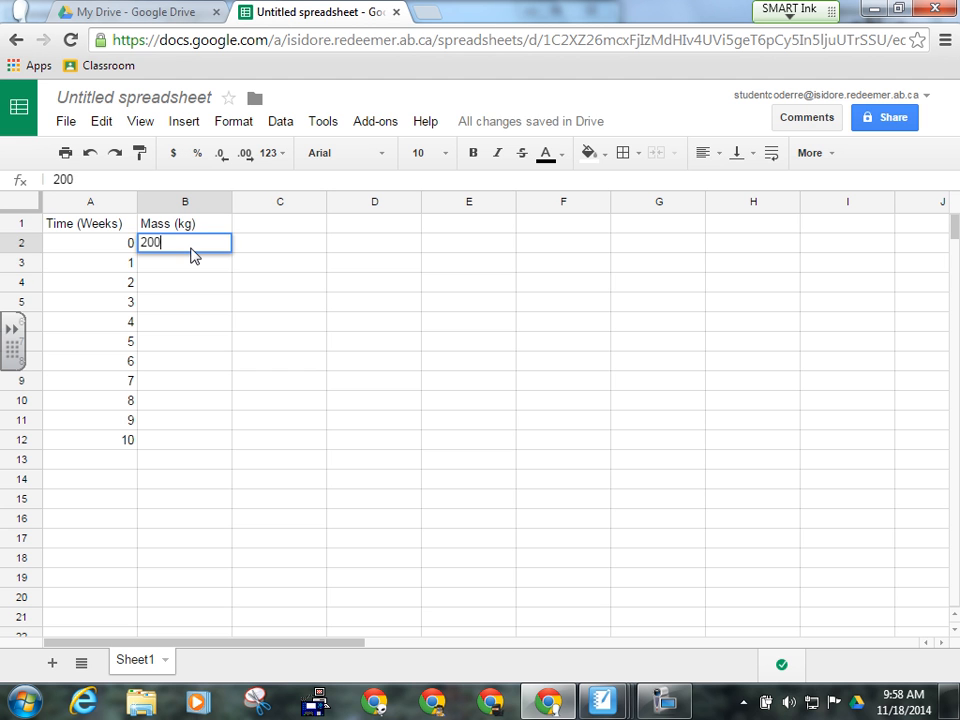
key(Return)
text(195)
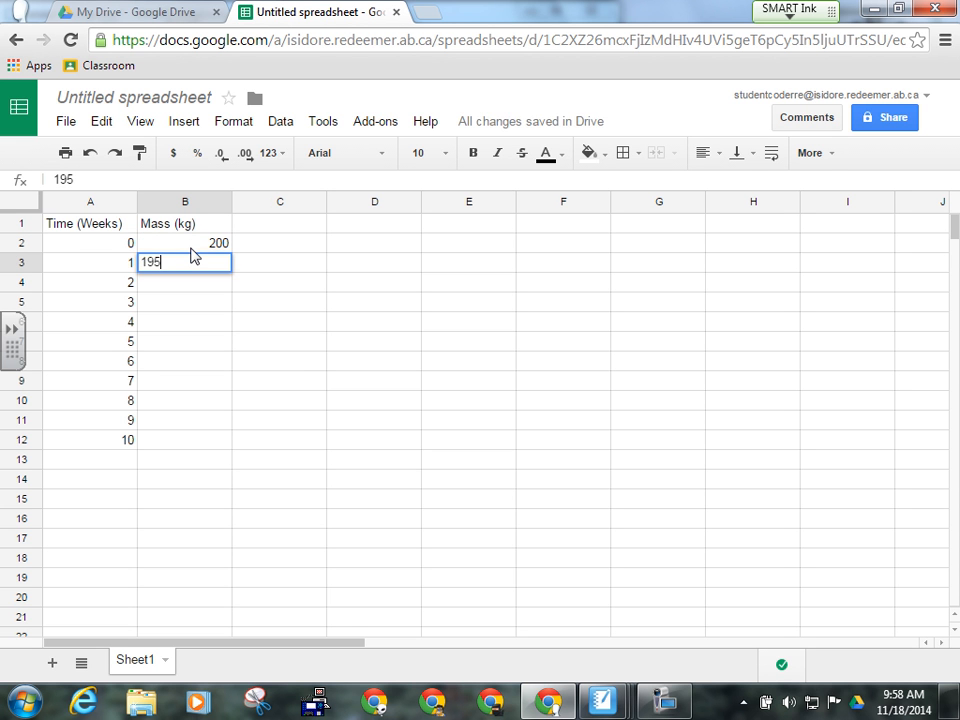
key(Return)
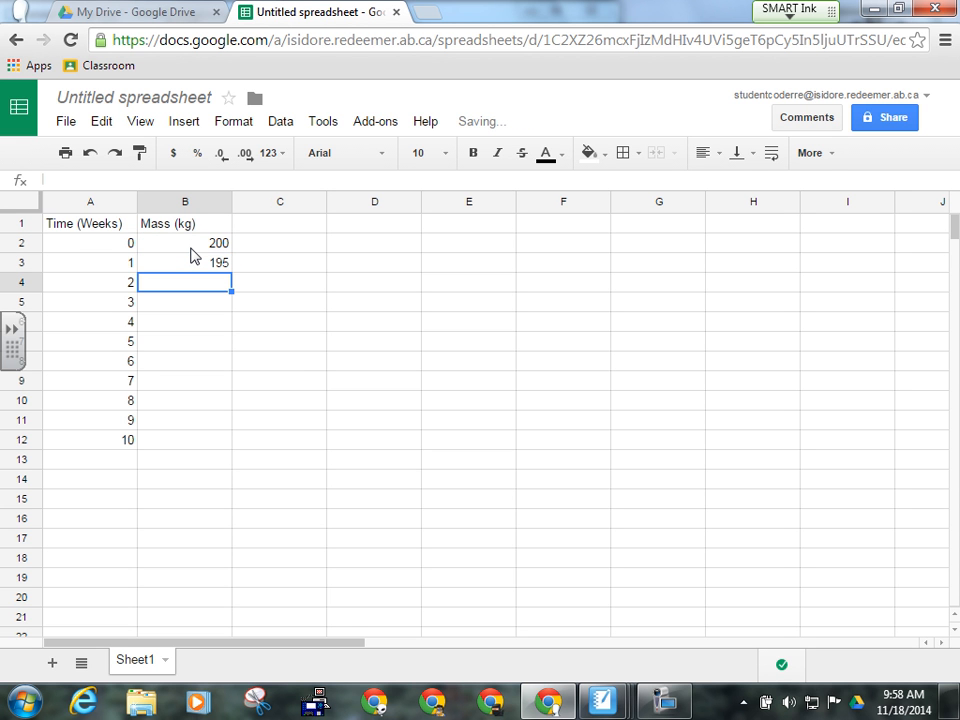
text(187)
key(Return)
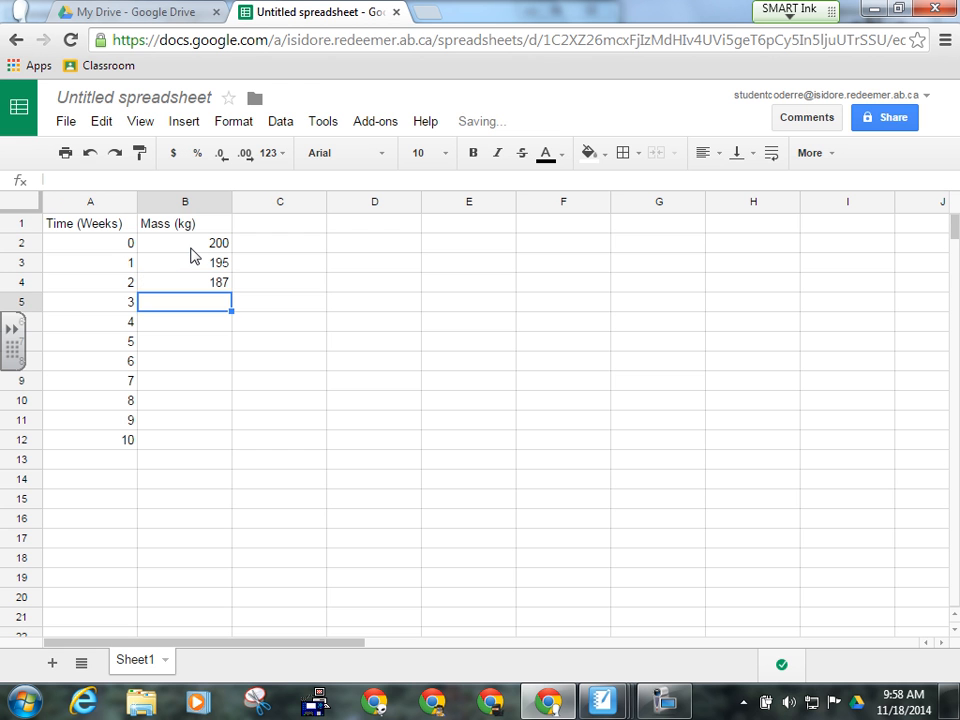
text(1)
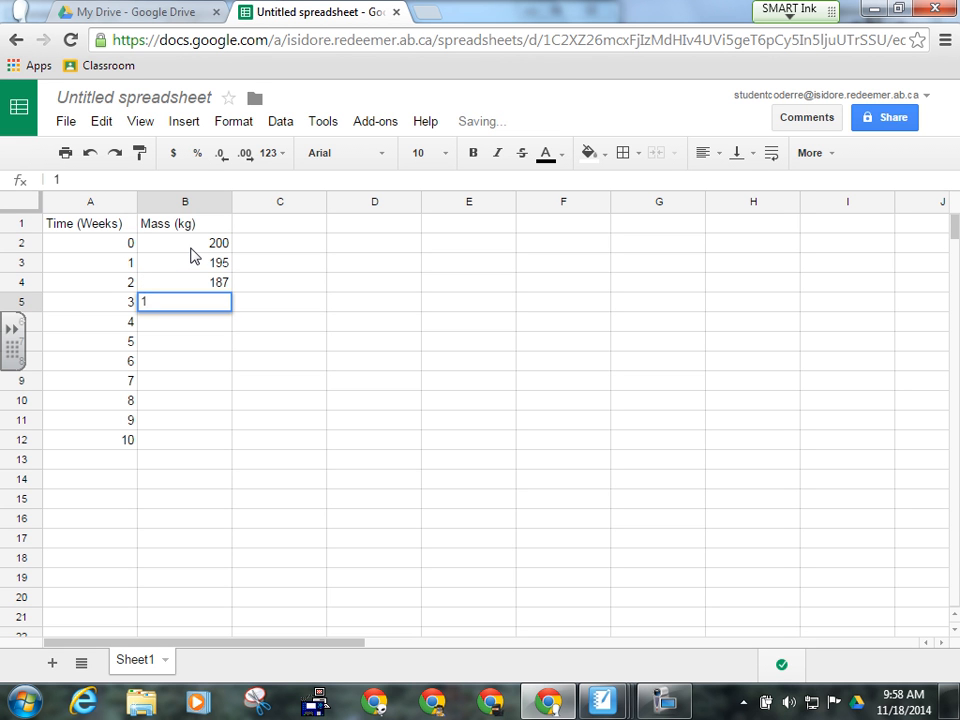
text(72)
key(Return)
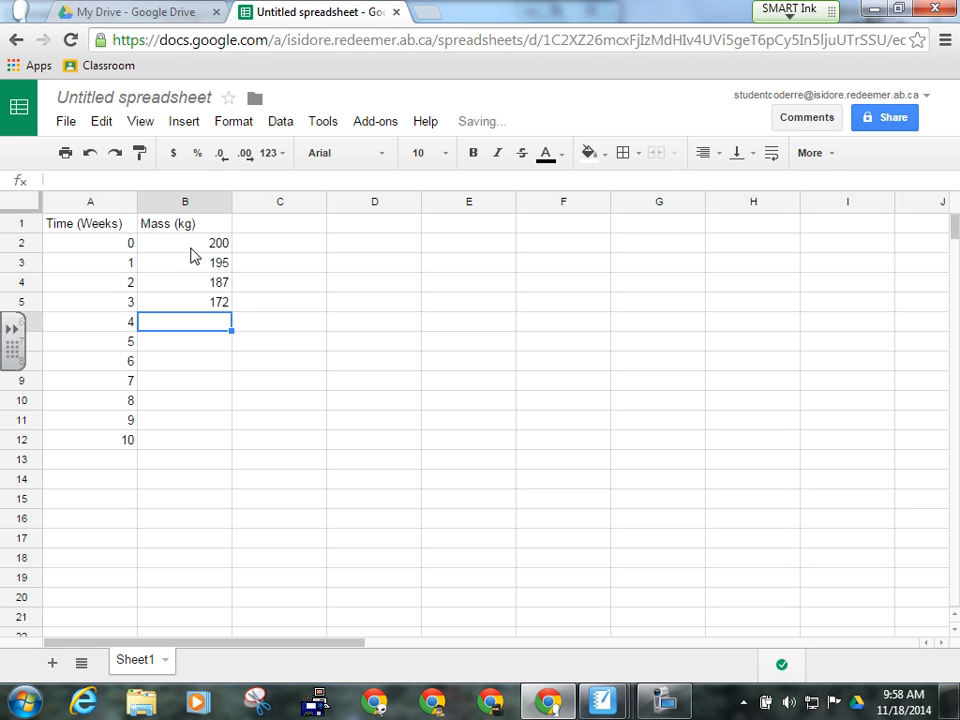
text(16)
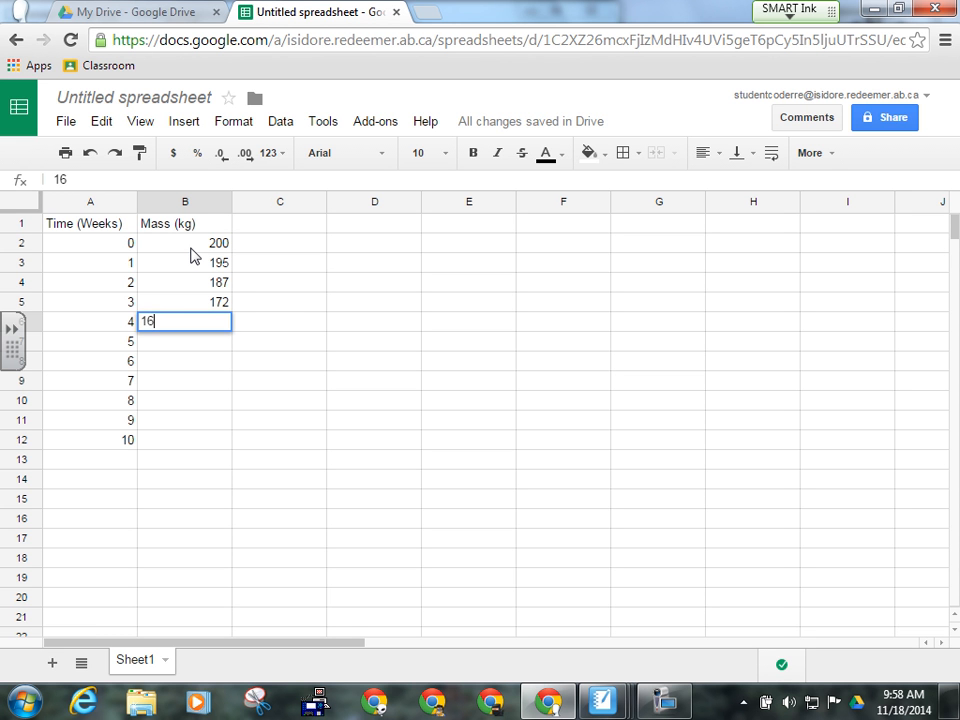
text(7)
key(Return)
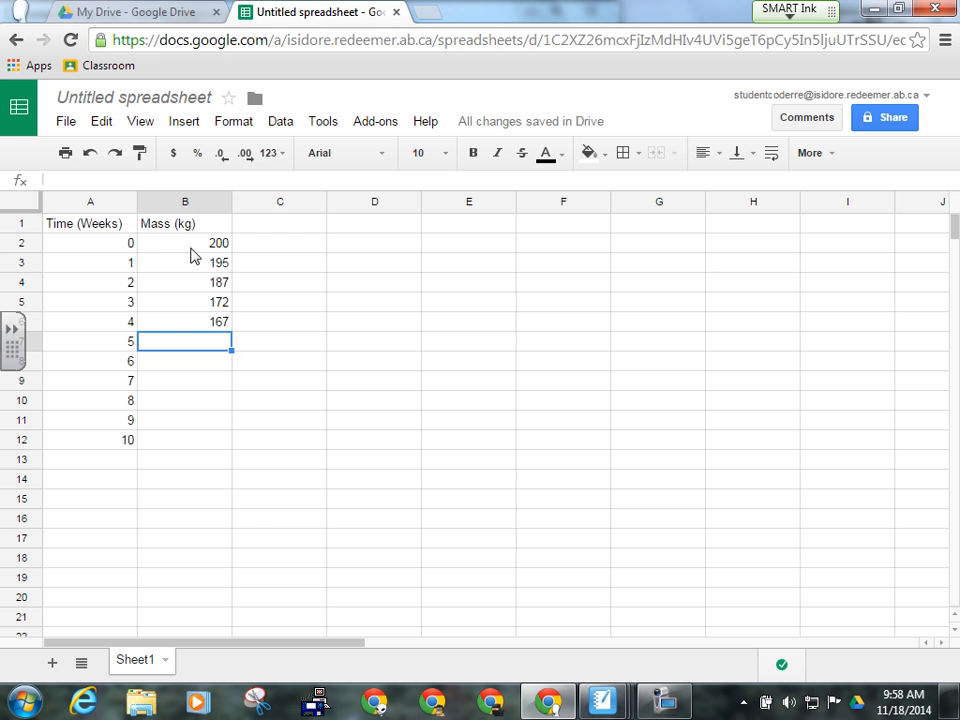
text(155)
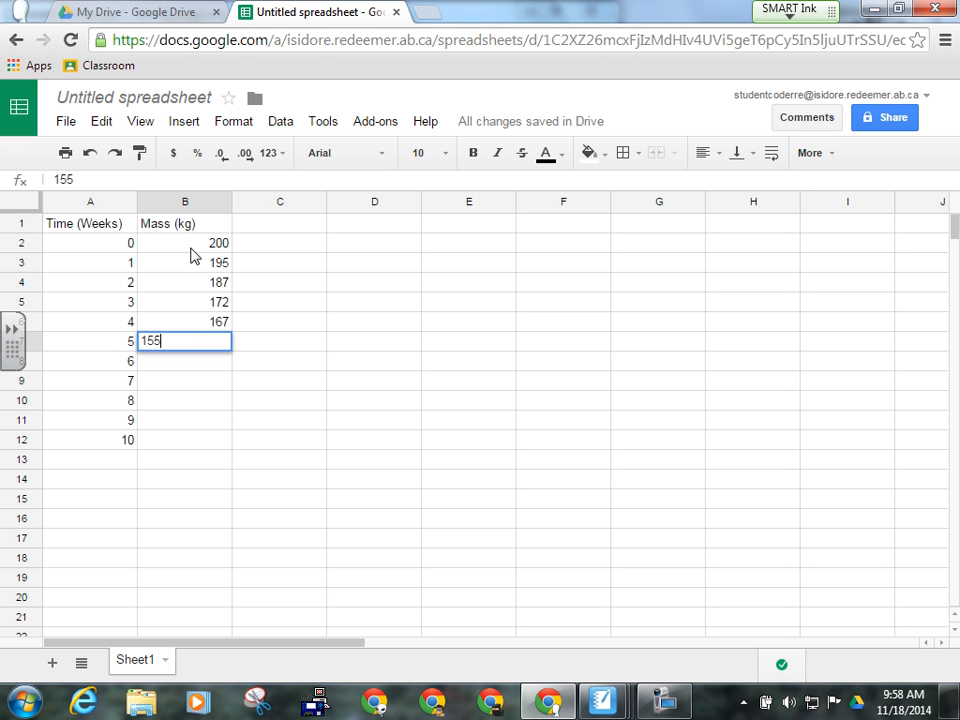
key(Return)
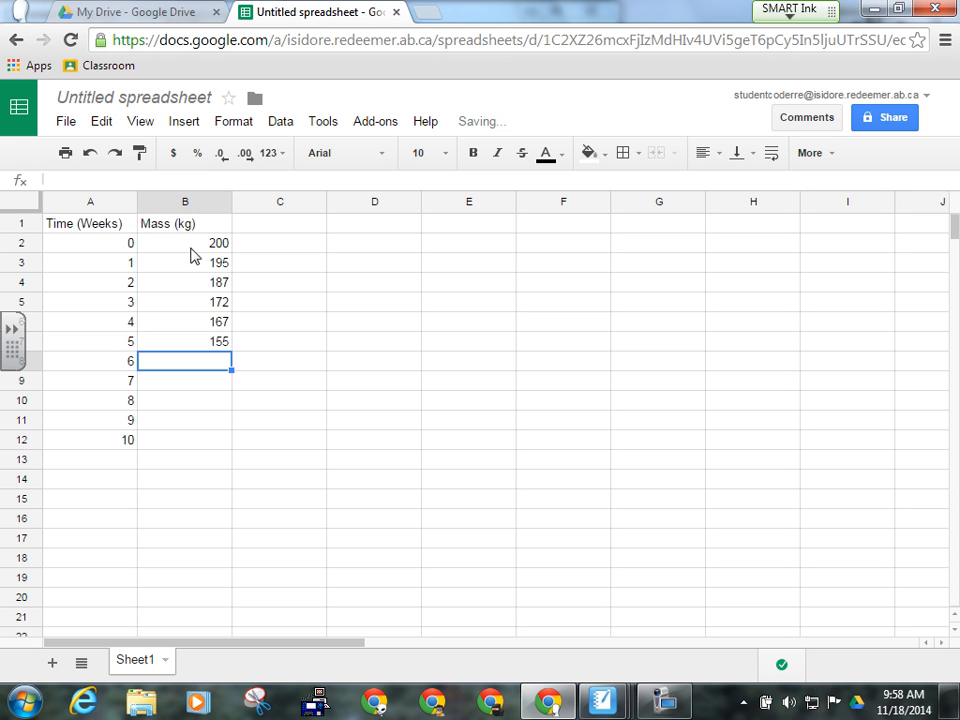
text(142)
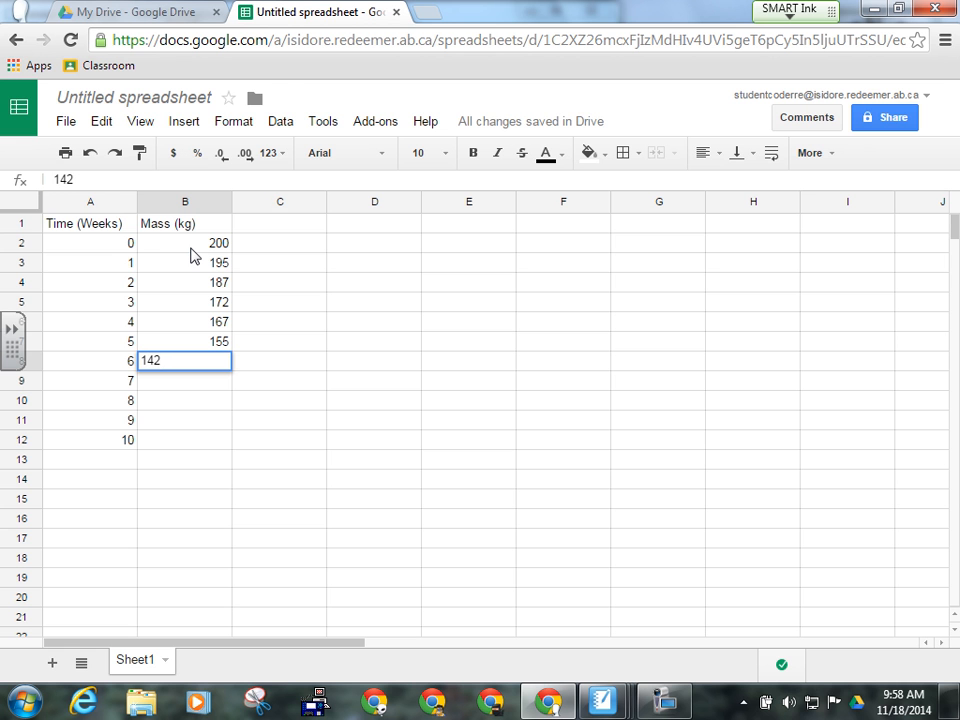
key(Return)
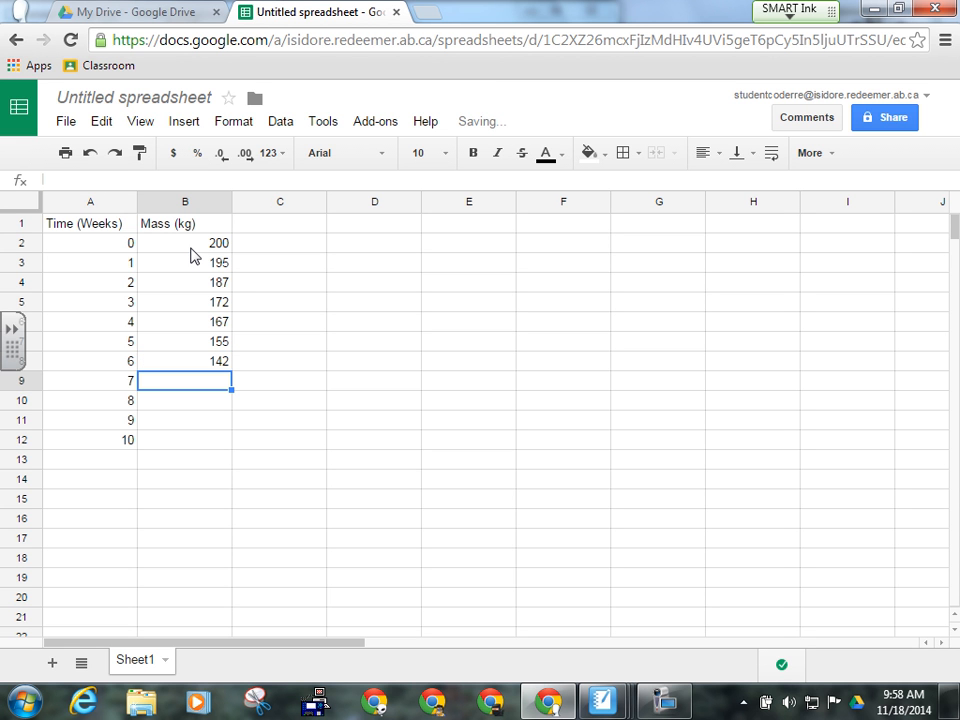
text(137)
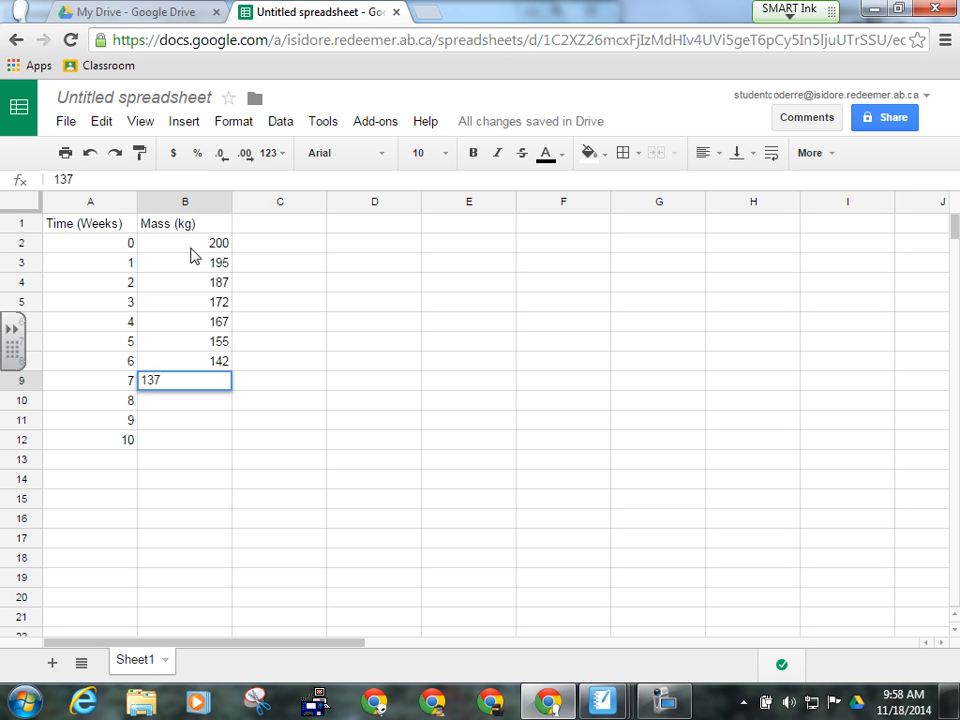
key(Return)
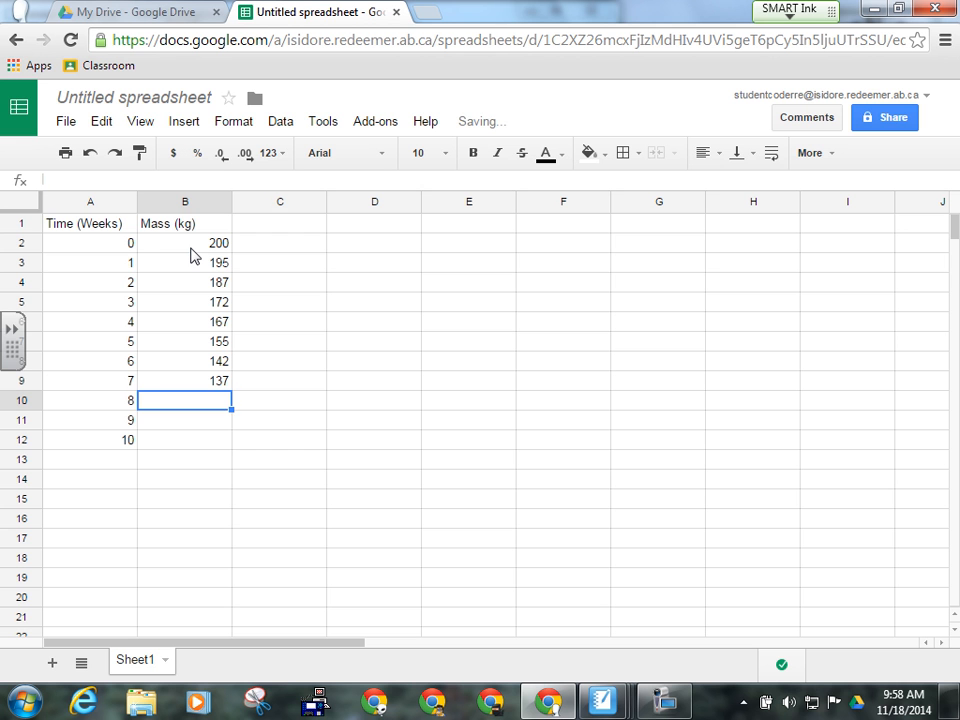
text(1)
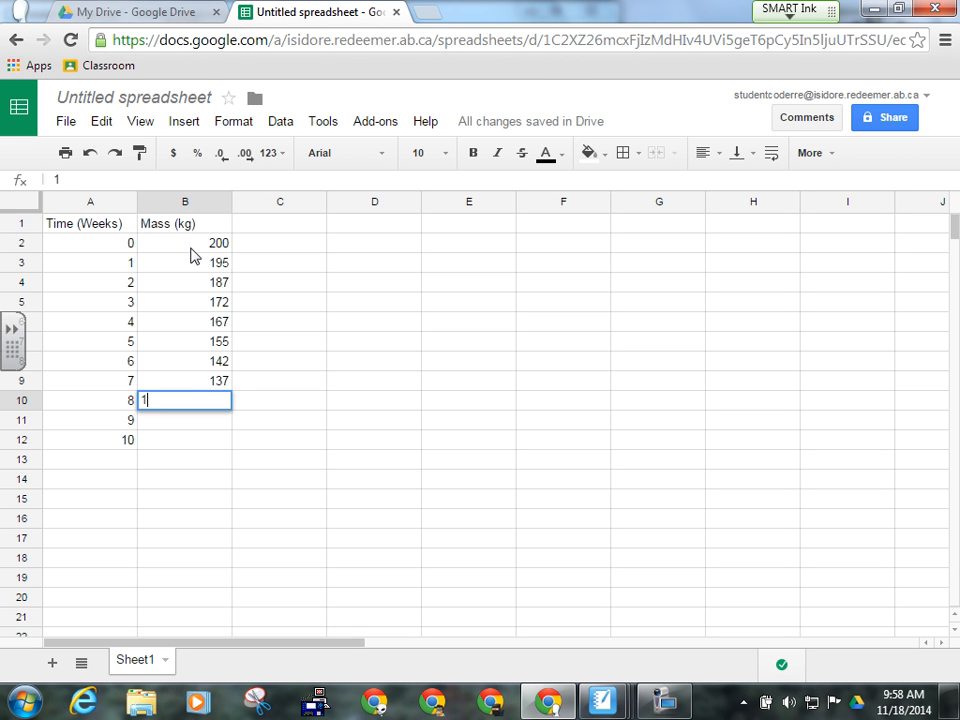
text(29)
key(Return)
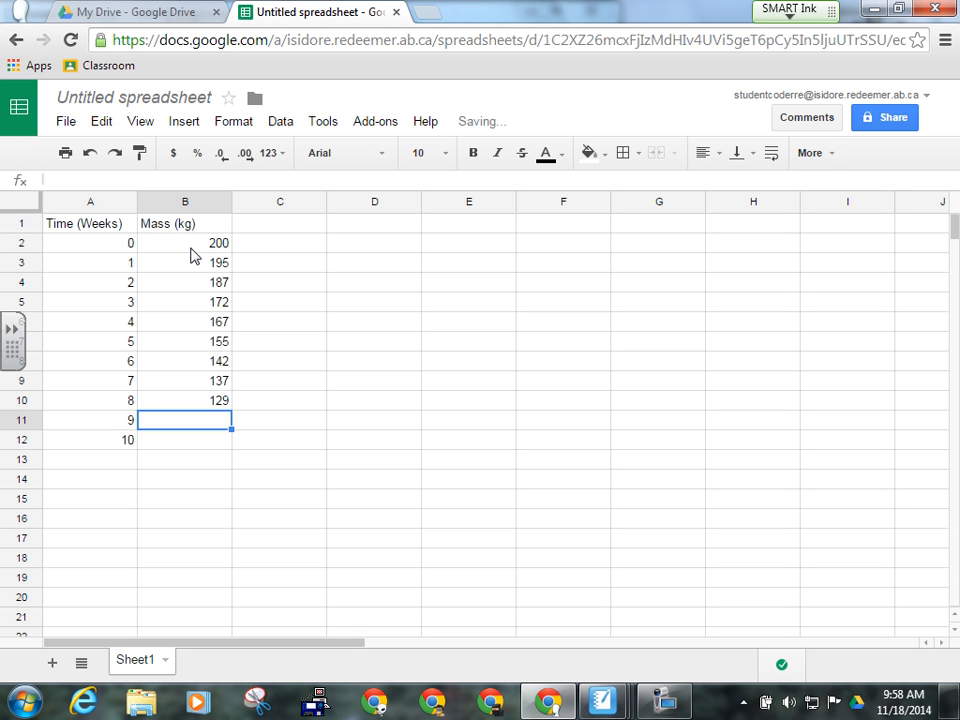
text(121)
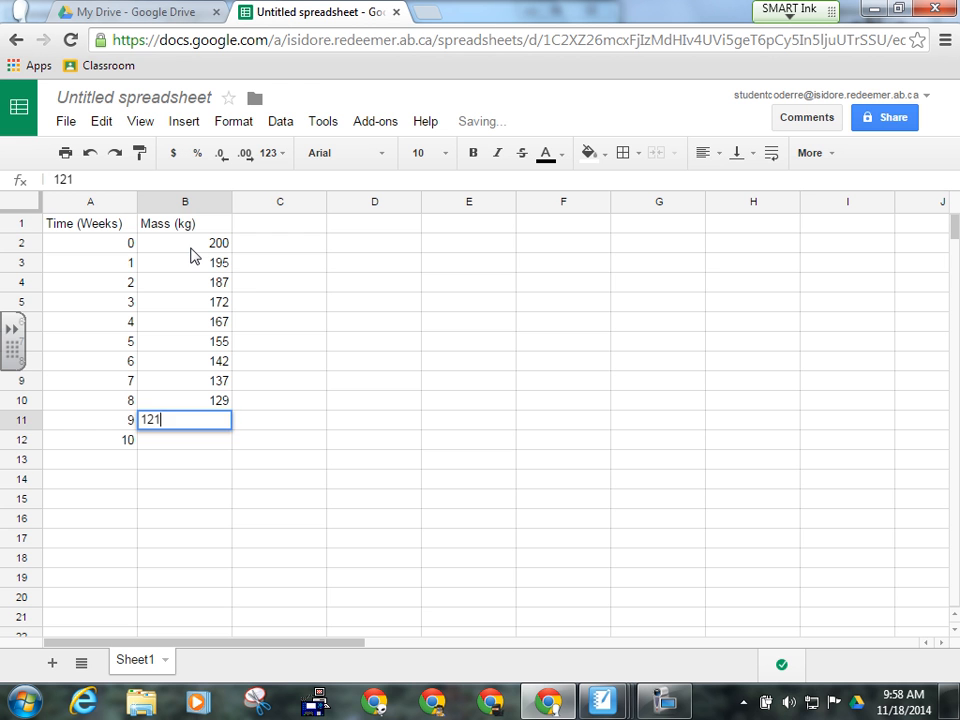
key(Return)
- Enter 115 as the week 10 mass and build the Biggest Loser Graph chart
text(115)
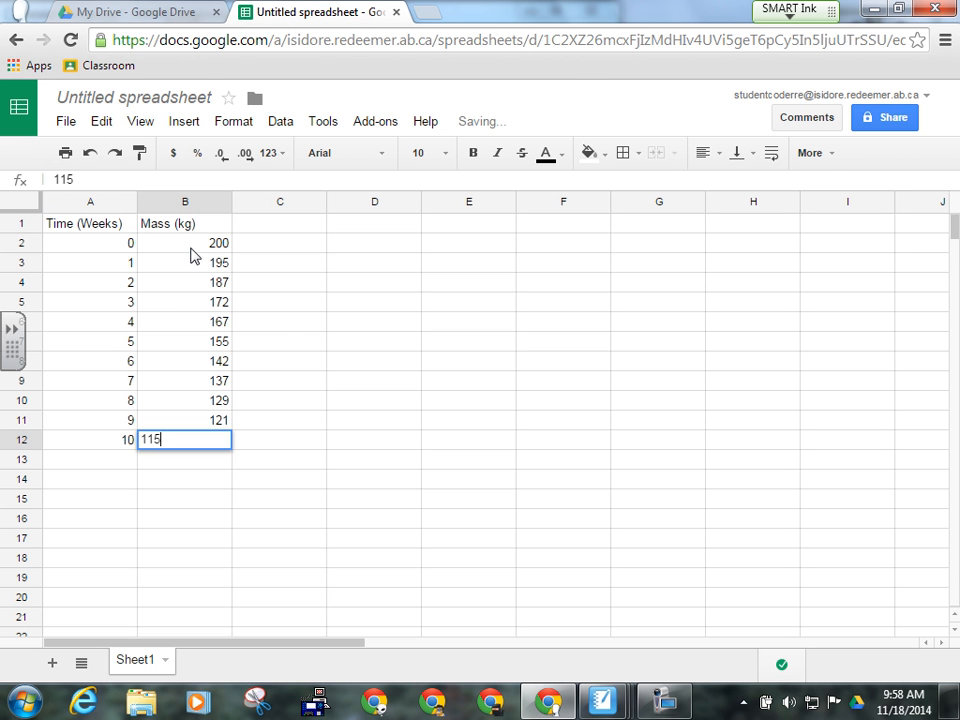
click(276, 306)
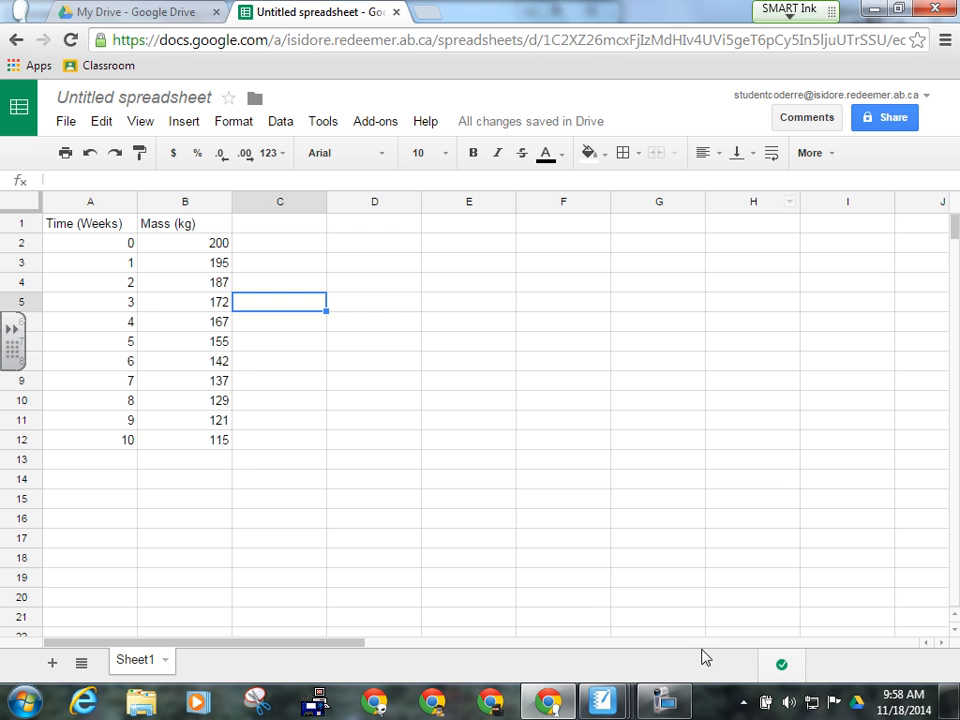
click(680, 707)
click(790, 150)
click(733, 152)
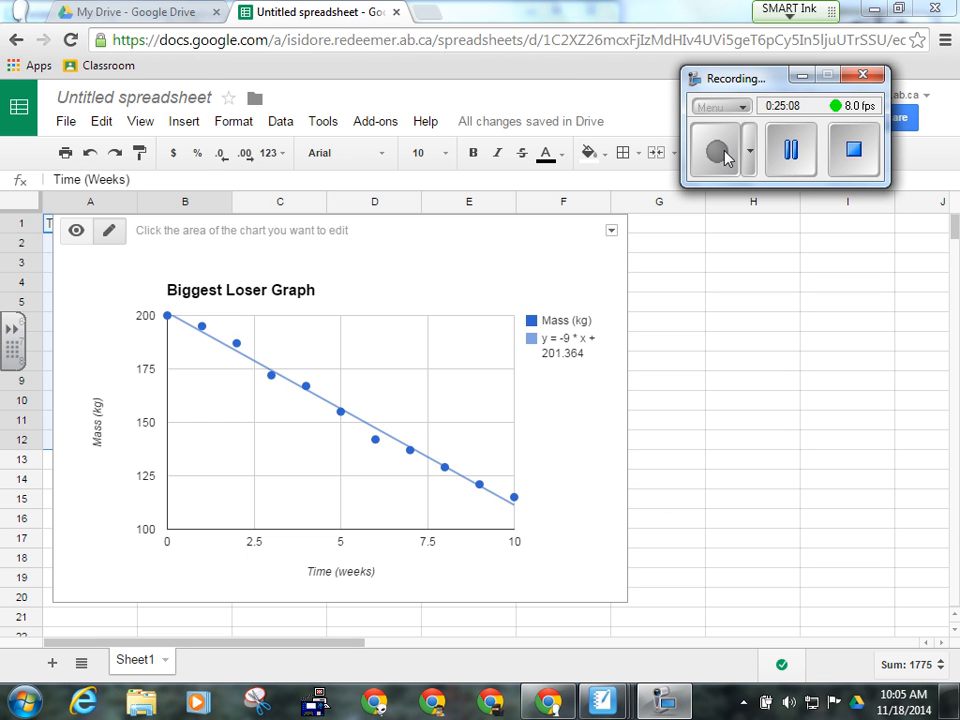